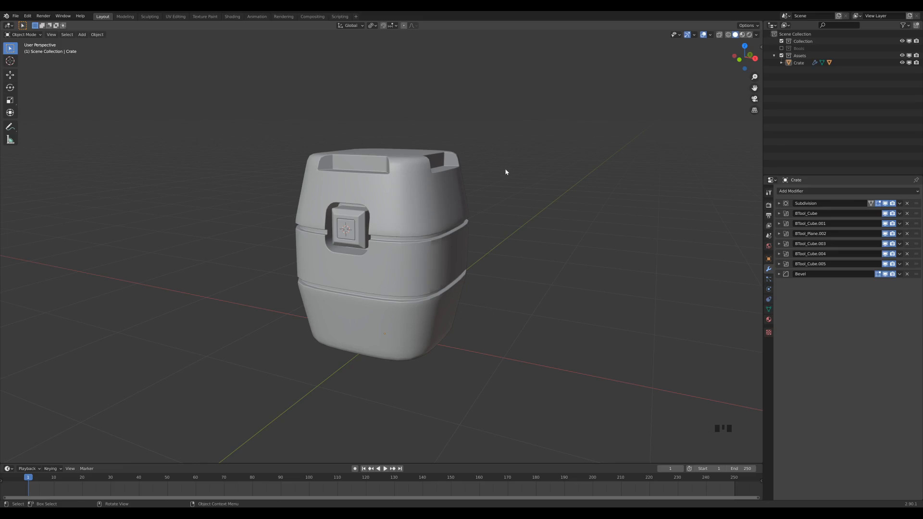
Exclude the Assets collection from the view layer and make Collection the active collection
scroll(524, 217, "down", 4)
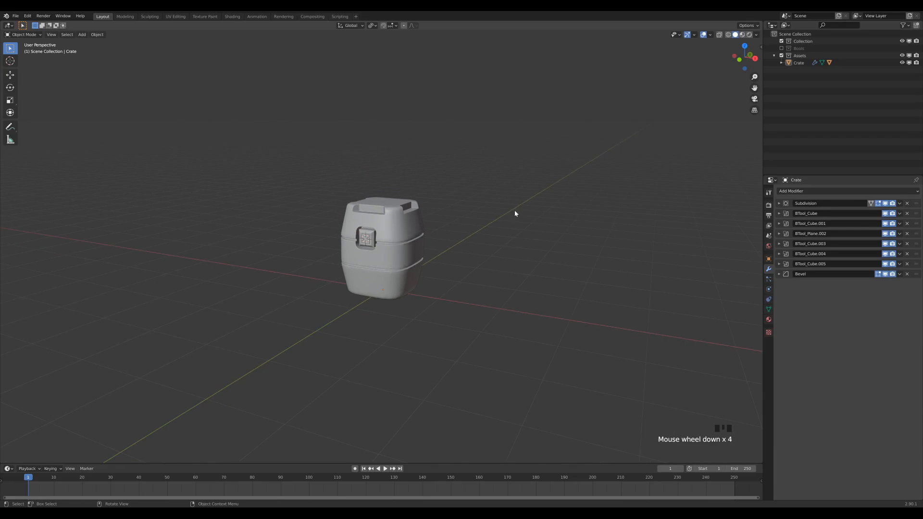
middle_click_drag(515, 210, 504, 221)
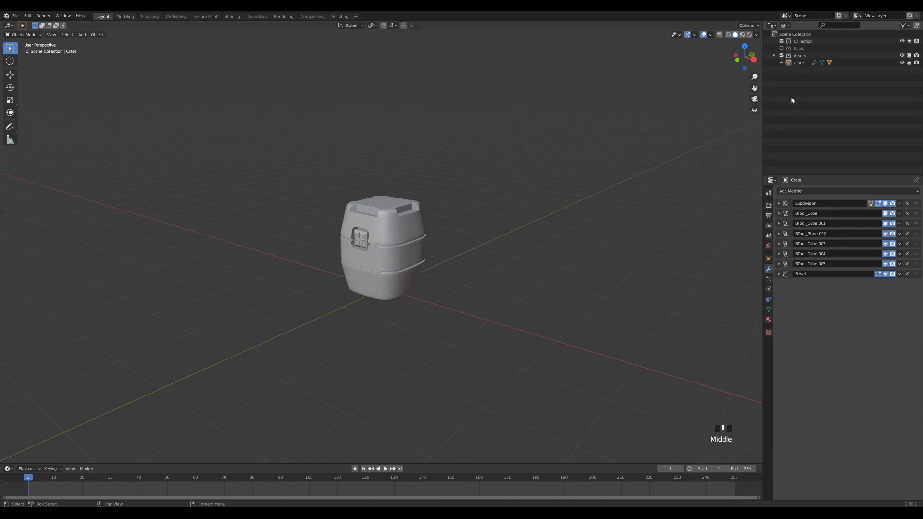
left_click(782, 56)
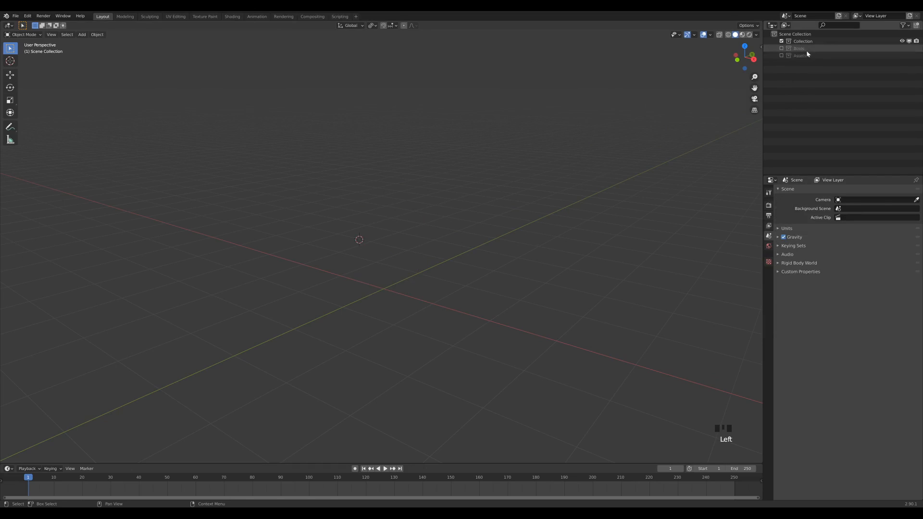
left_click(802, 42)
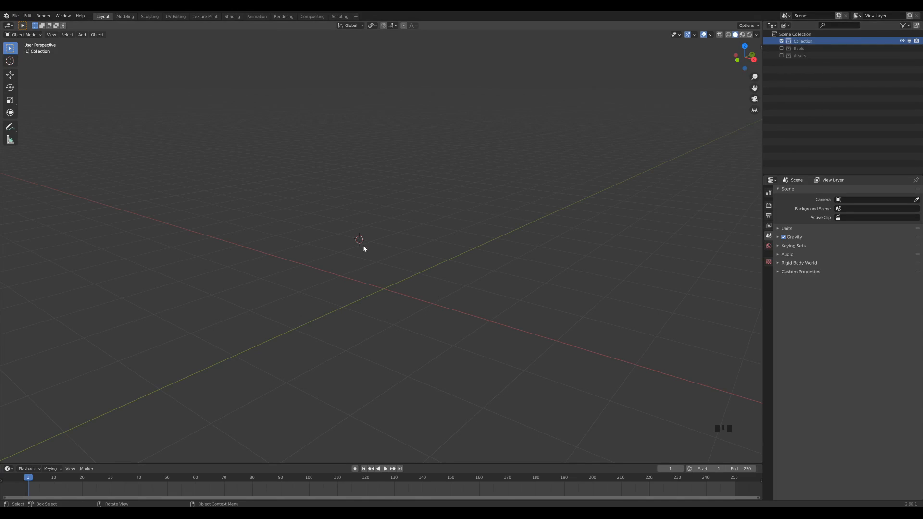
Snap the 3D cursor to the world origin and add a plane mesh there
key("shift+s")
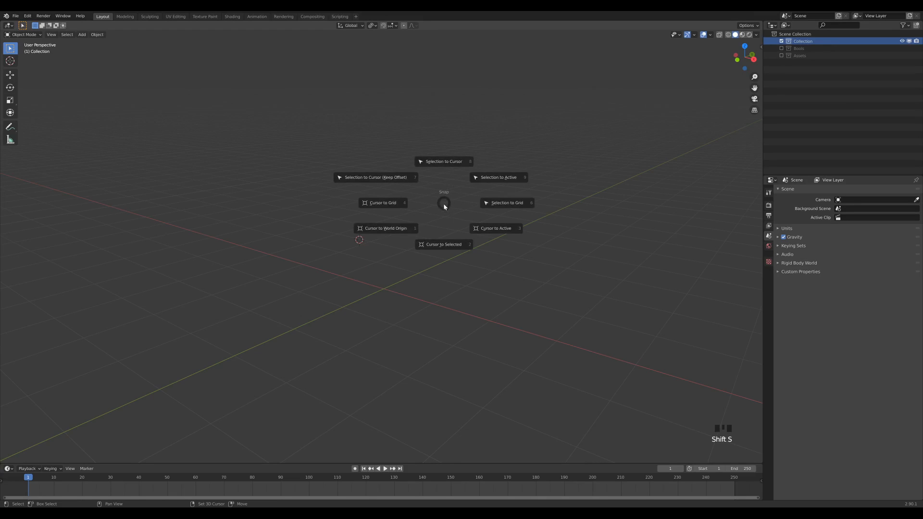
left_click(384, 239)
middle_click_drag(492, 265, 421, 250, "shift")
scroll(469, 251, "down", 2)
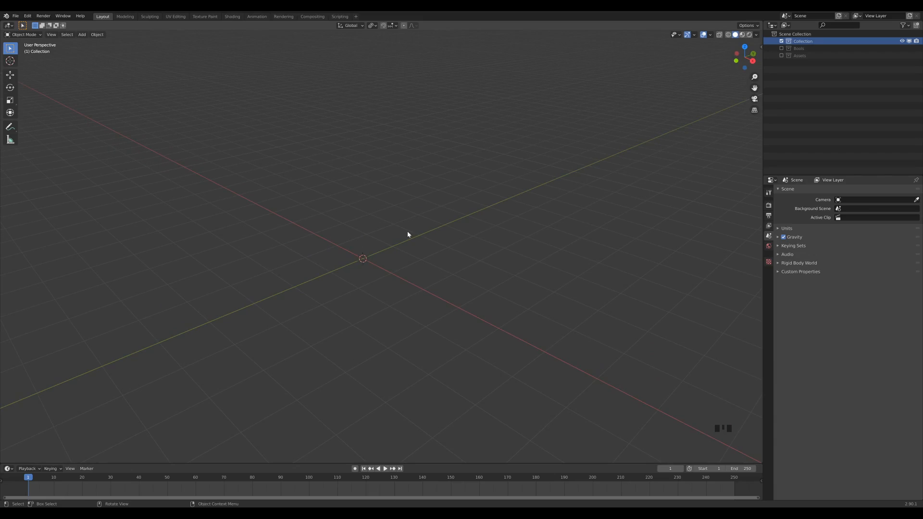
key("shift+a")
mouse_move(408, 233)
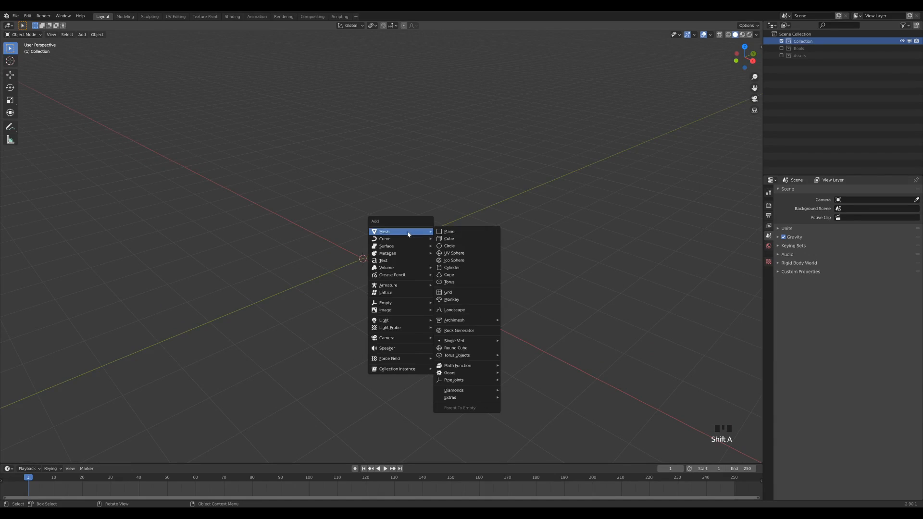
left_click(459, 233)
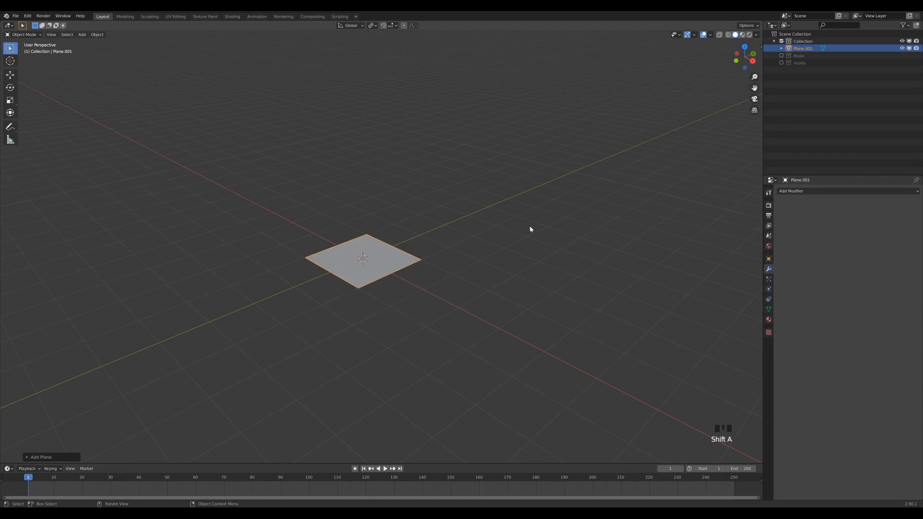
Scale the plane's mesh by a factor of 4 in Edit Mode
key("Tab")
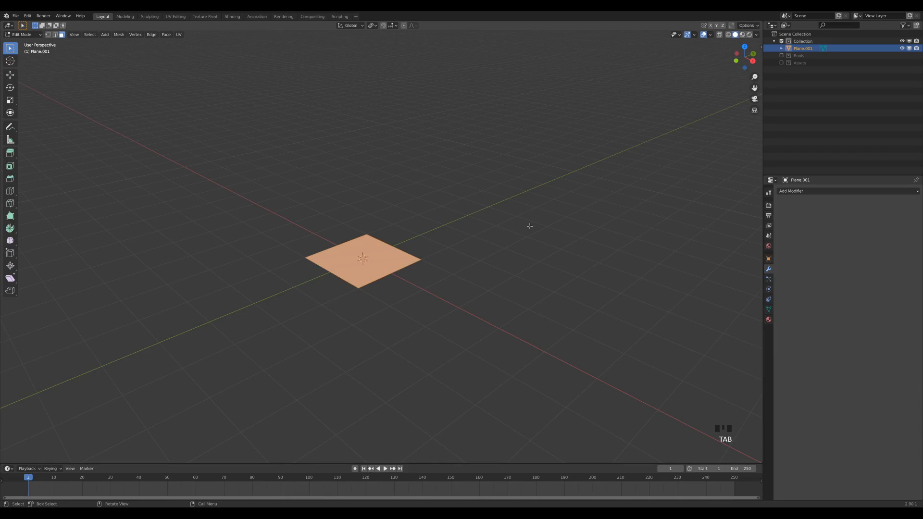
type("s4")
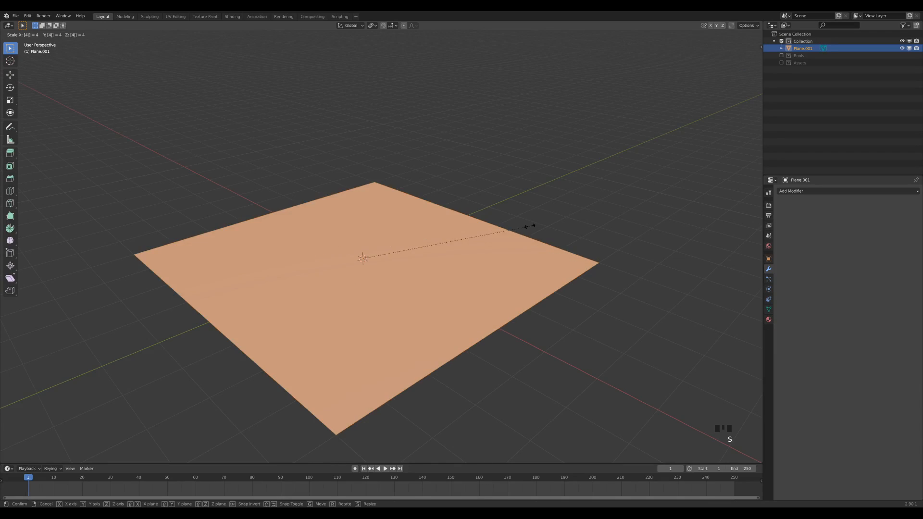
key("Return")
Extrude the plane's two adjacent back edges 5 m upward along Z to form two walls
scroll(509, 239, "down", 4)
middle_click_drag(549, 211, 532, 223, "shift")
scroll(532, 223, "down", 2, "shift")
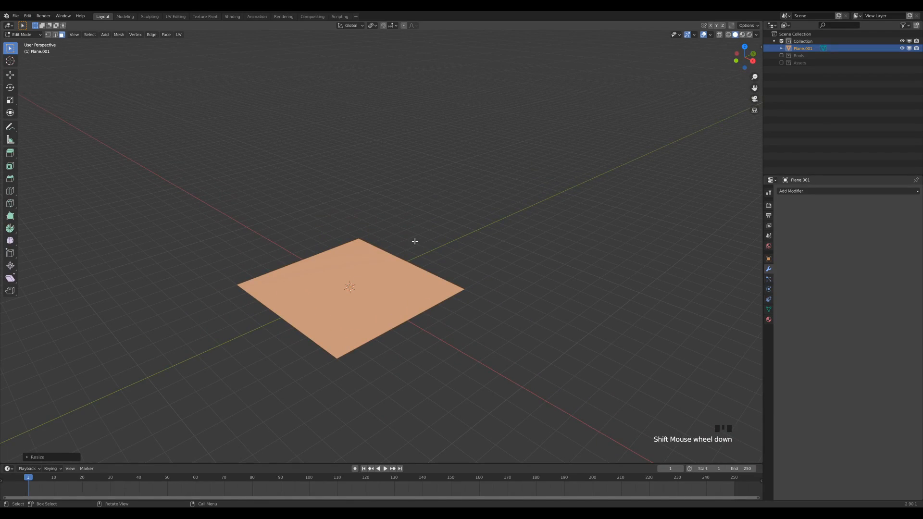
key("2")
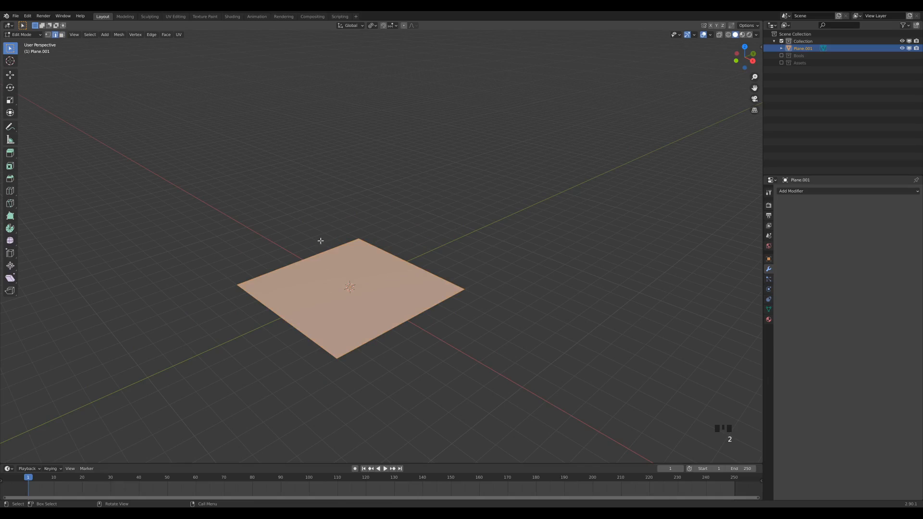
left_click(319, 246)
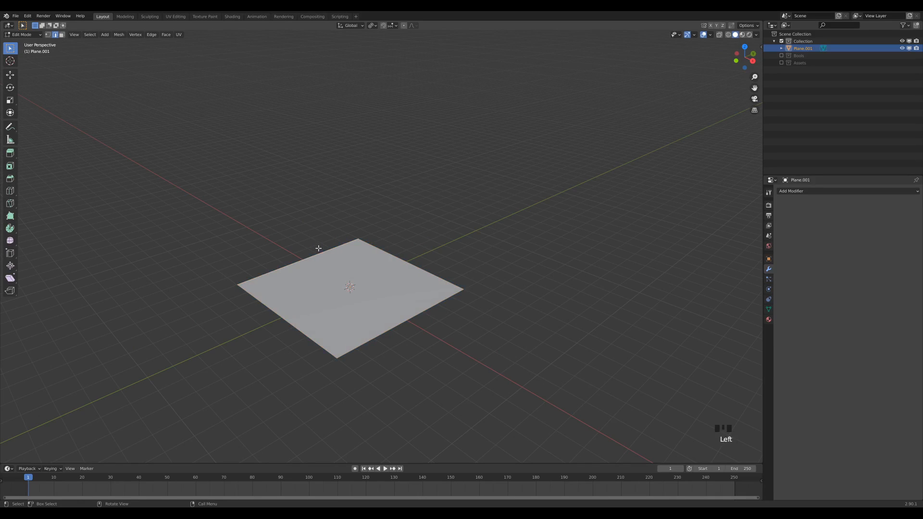
left_click(388, 244, "shift")
key("e")
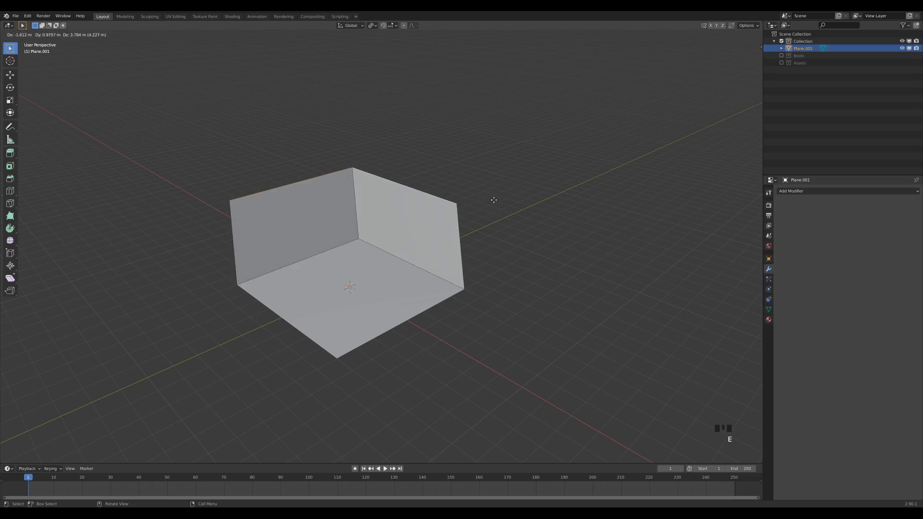
type("5")
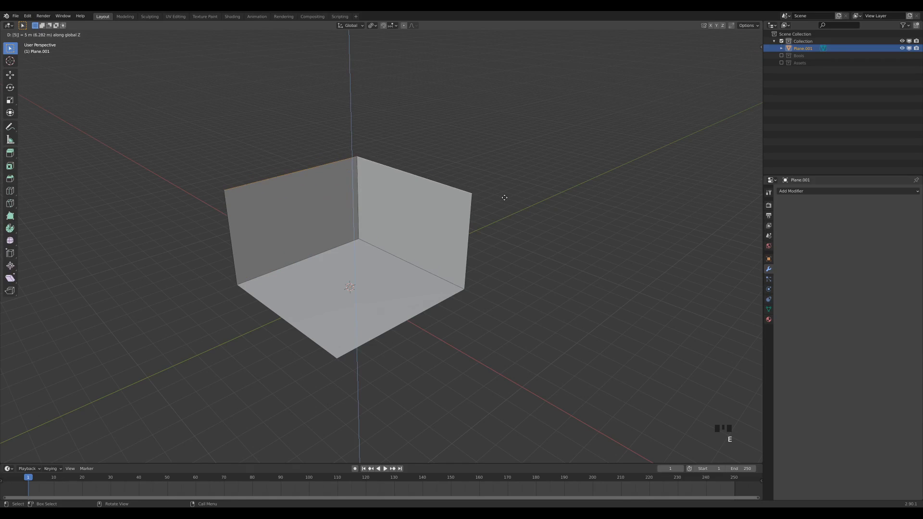
key("Return")
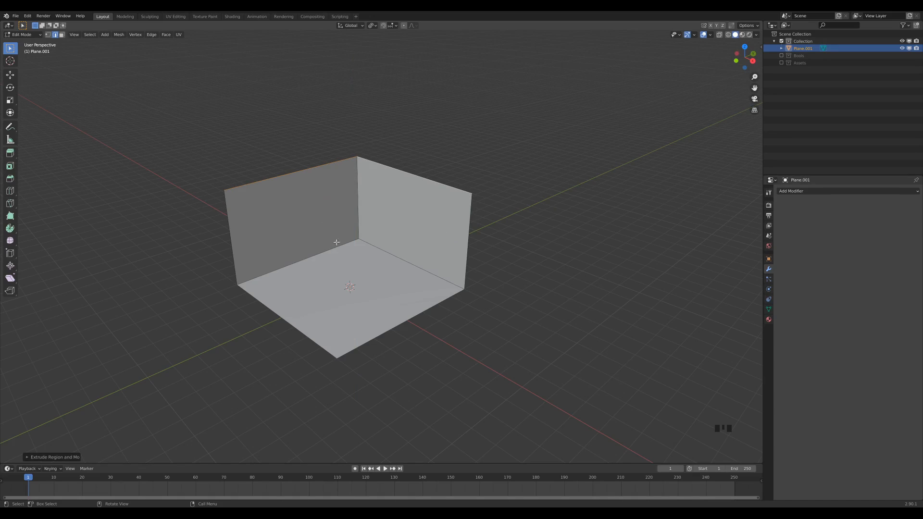
Extrude all faces along their normals by -0.3 m with Even Thickness on, and recalculate the normals of the whole mesh
middle_click_drag(476, 247, 469, 311)
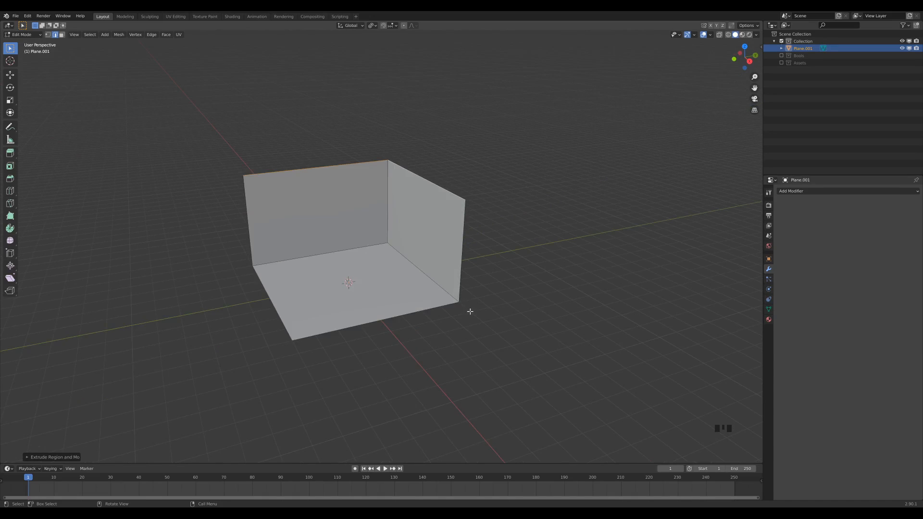
left_click(502, 259, "shift")
key("a")
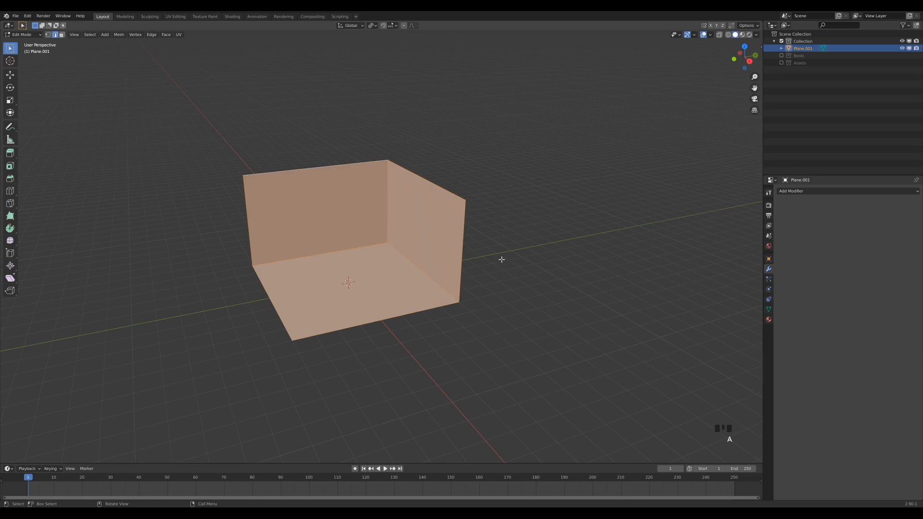
key("alt+e")
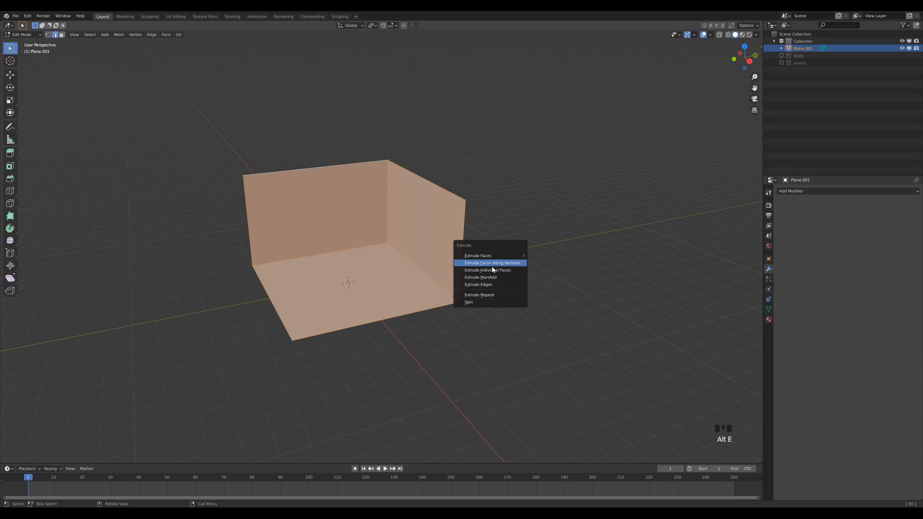
left_click(497, 266)
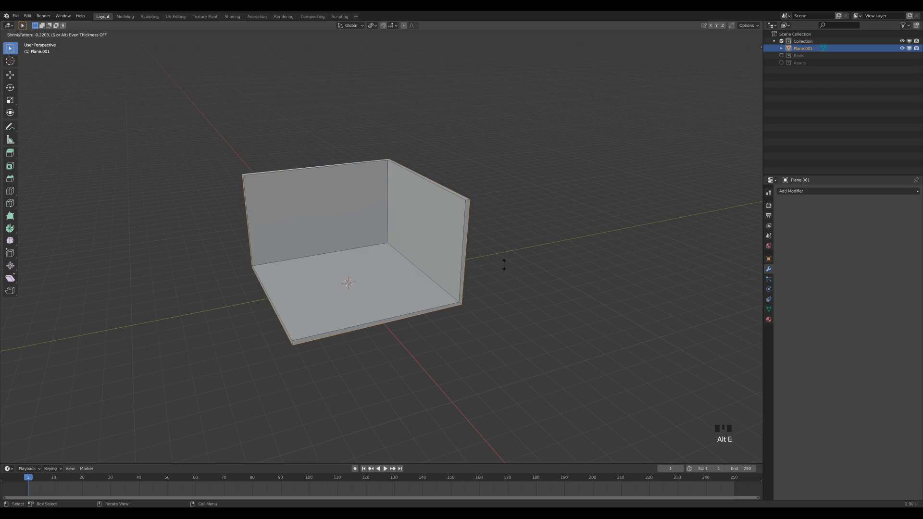
type(".3")
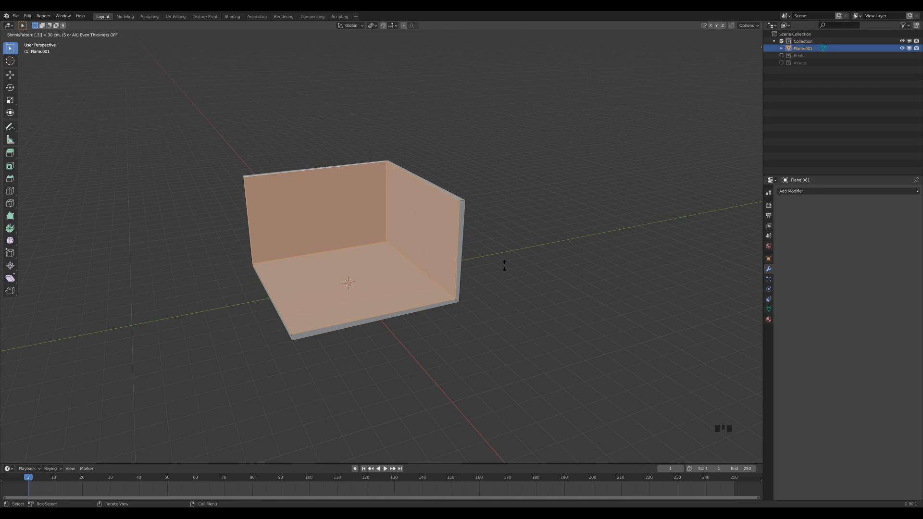
type("-(")
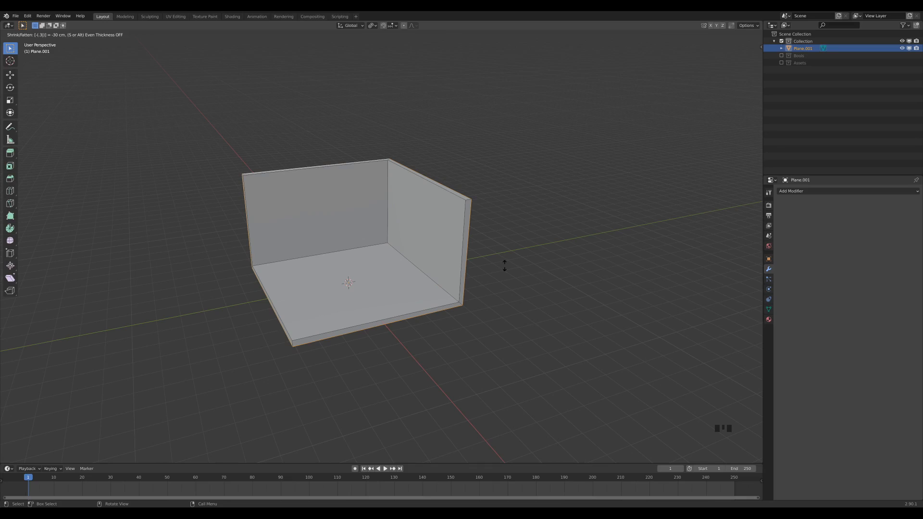
type("s")
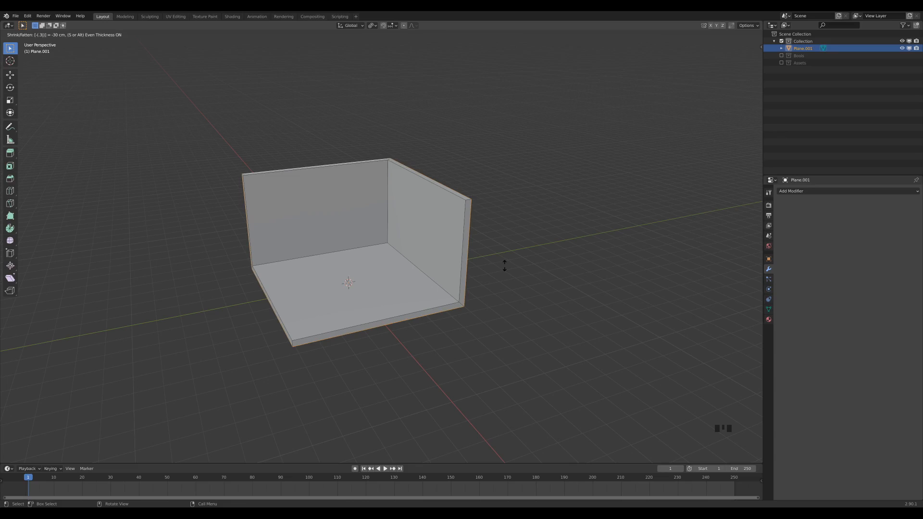
type("s")
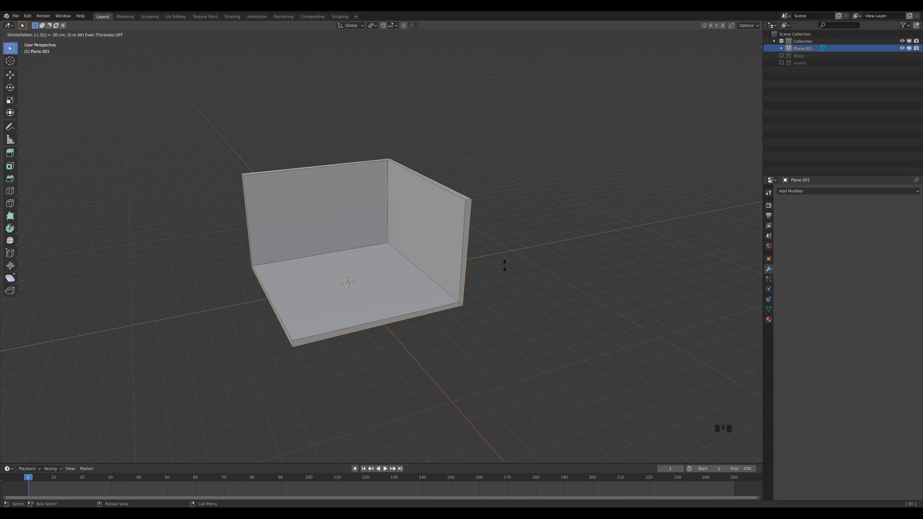
type("s")
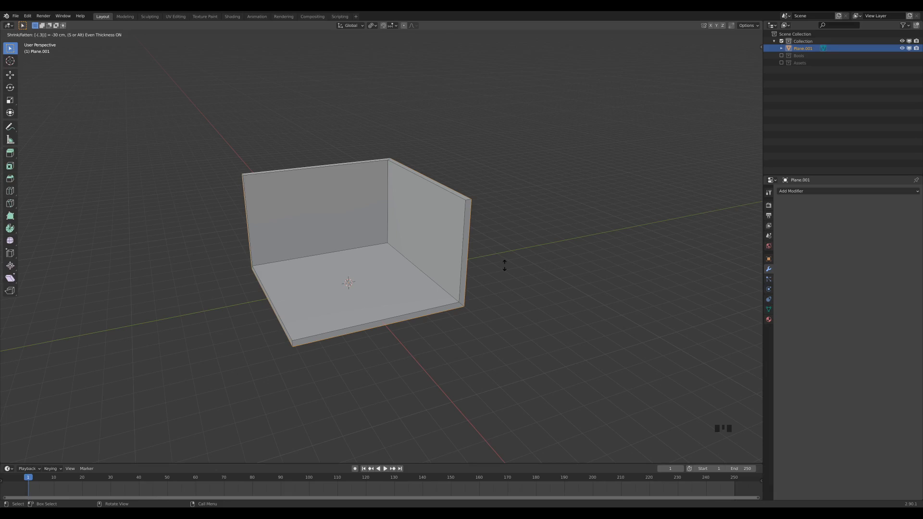
type("s")
key("s")
key("s")
key("s")
left_click(505, 265)
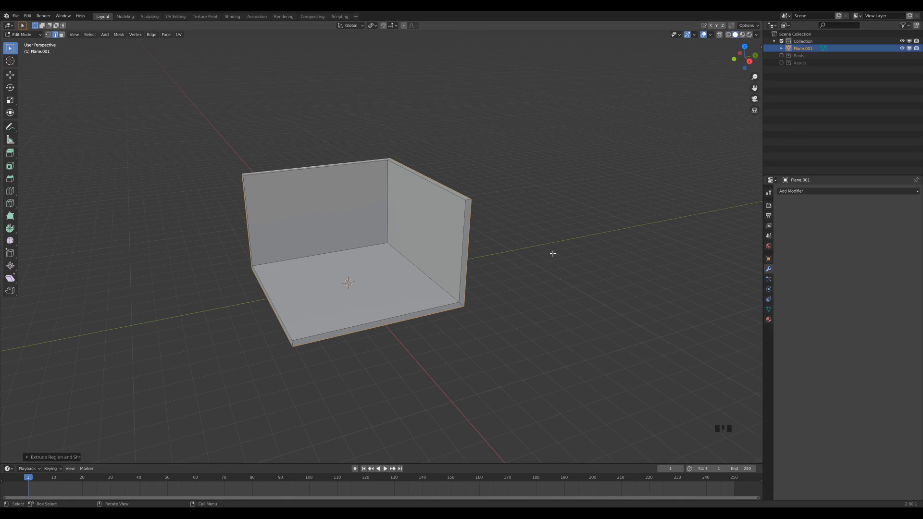
key("a")
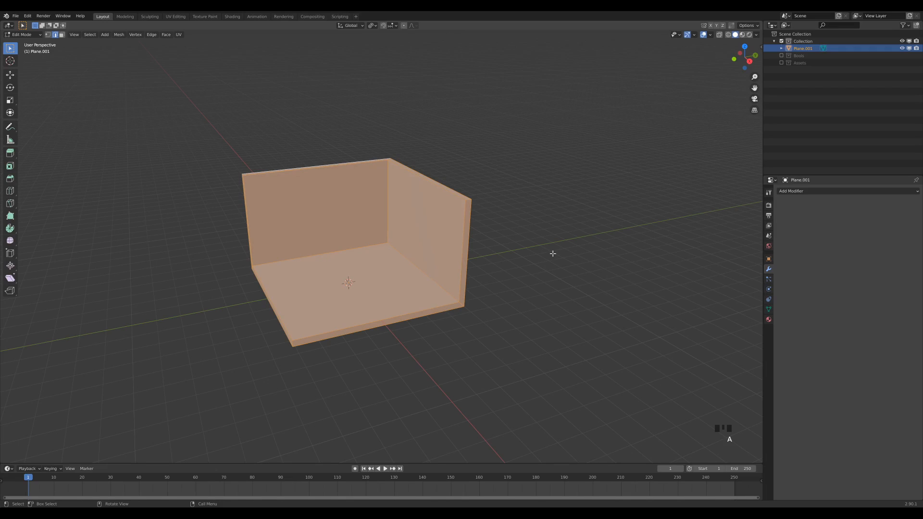
key("shift+n")
Duplicate the top edges of the two walls in place and separate the copy into its own object, returning to Object Mode
left_click(355, 166)
left_click(424, 178, "shift")
middle_click_drag(468, 139, 481, 153)
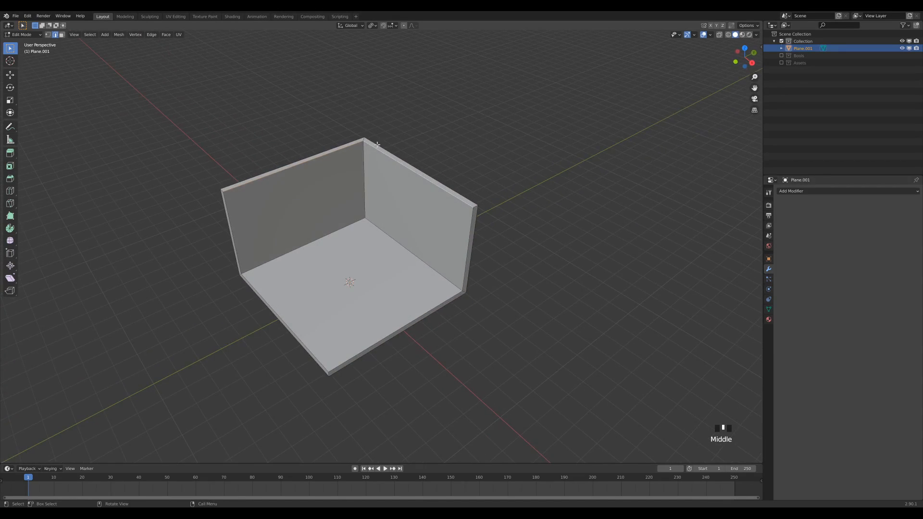
key("shift+d")
left_click(524, 97)
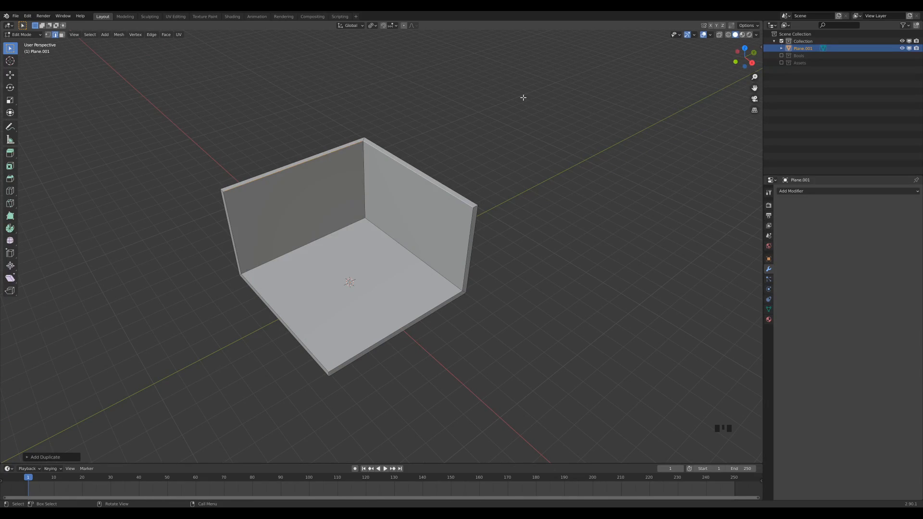
key("p")
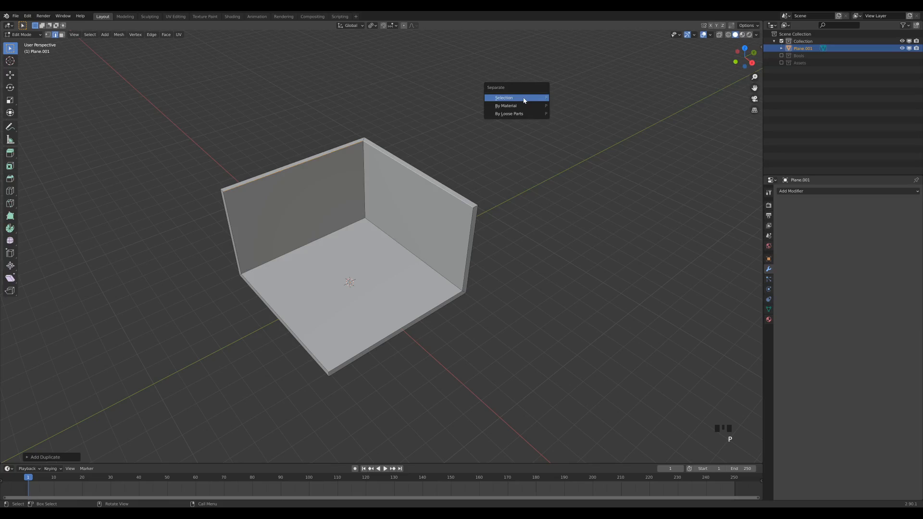
left_click(504, 97)
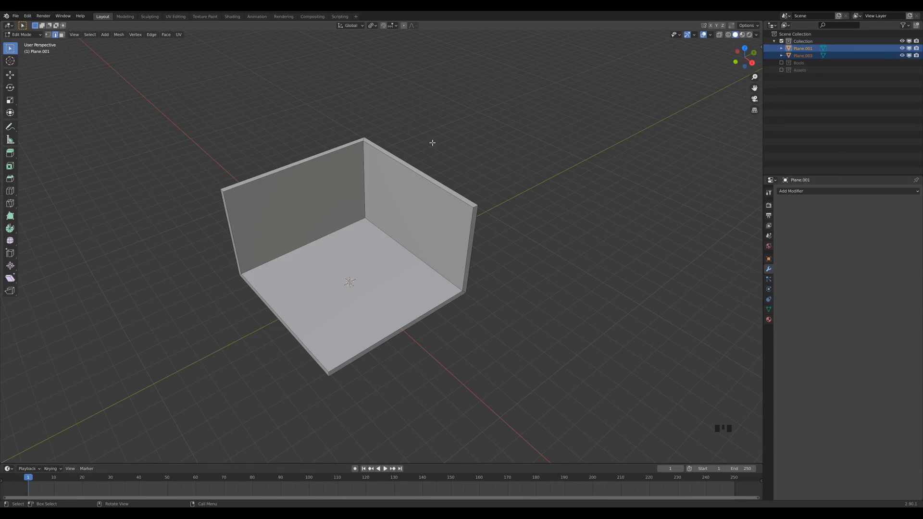
key("Tab")
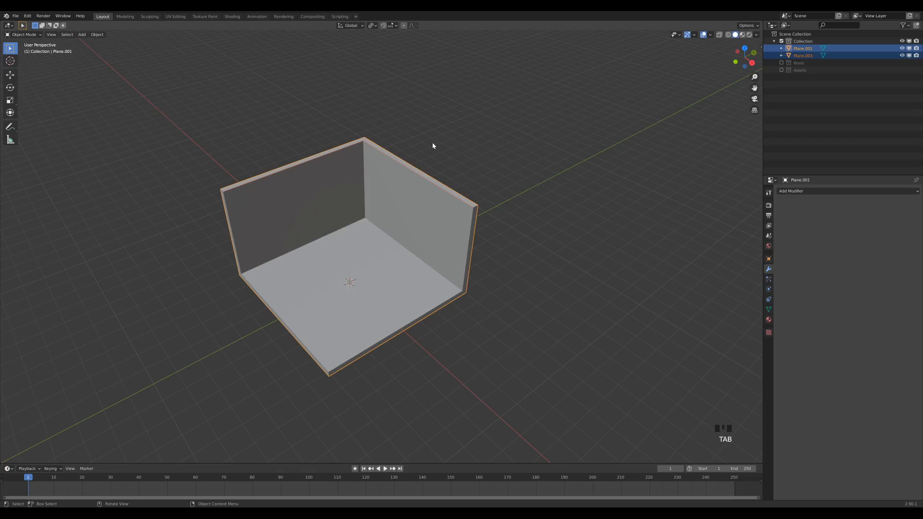
Extrude all edges of the separated wall-top strip about 1.08 m downward along Z to form a band on both walls
left_click(369, 145)
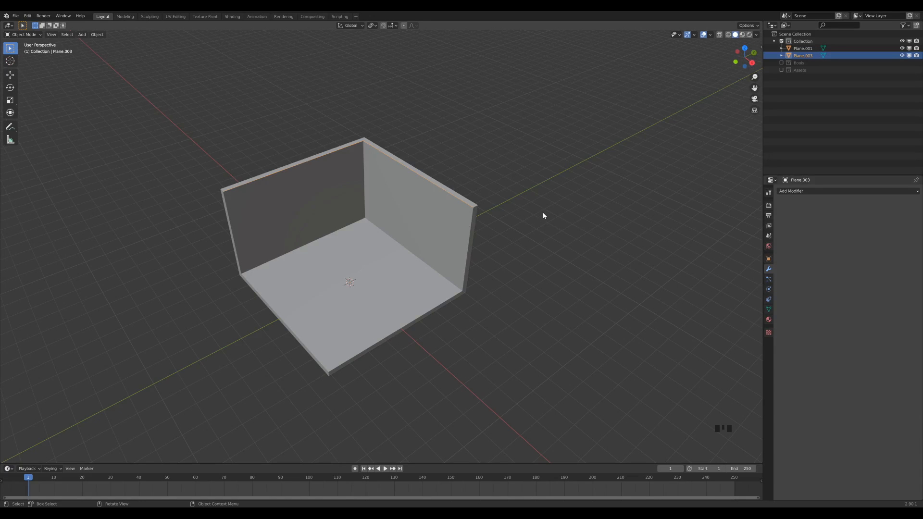
key("Tab")
key("a")
middle_click_drag(503, 197, 503, 183)
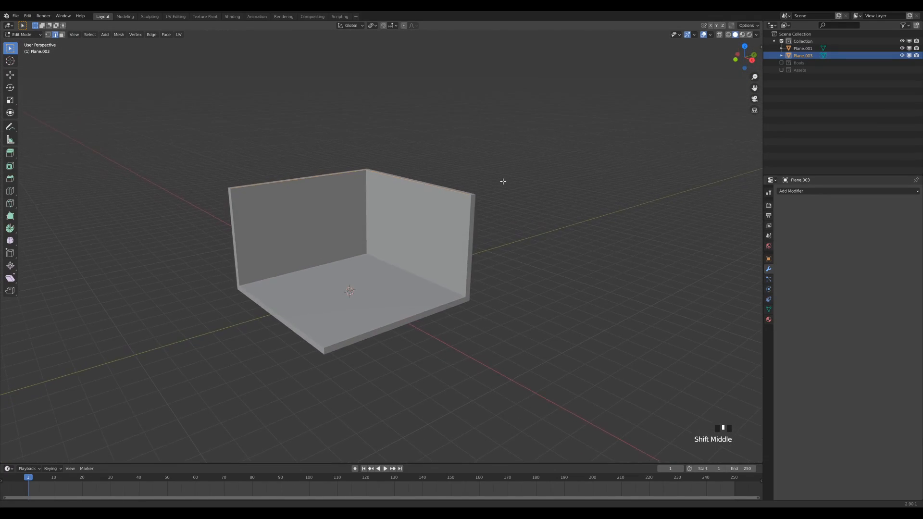
scroll(502, 182, "up", 2)
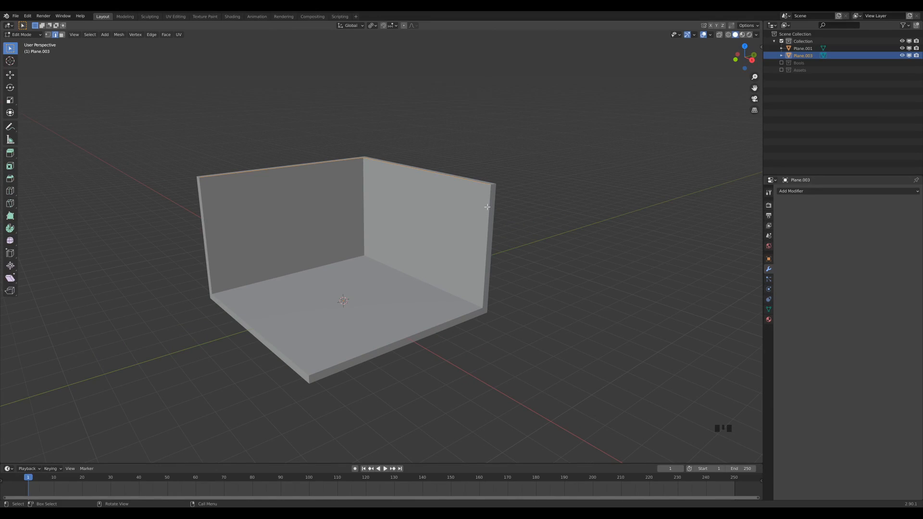
scroll(488, 207, "up", 2)
key("e")
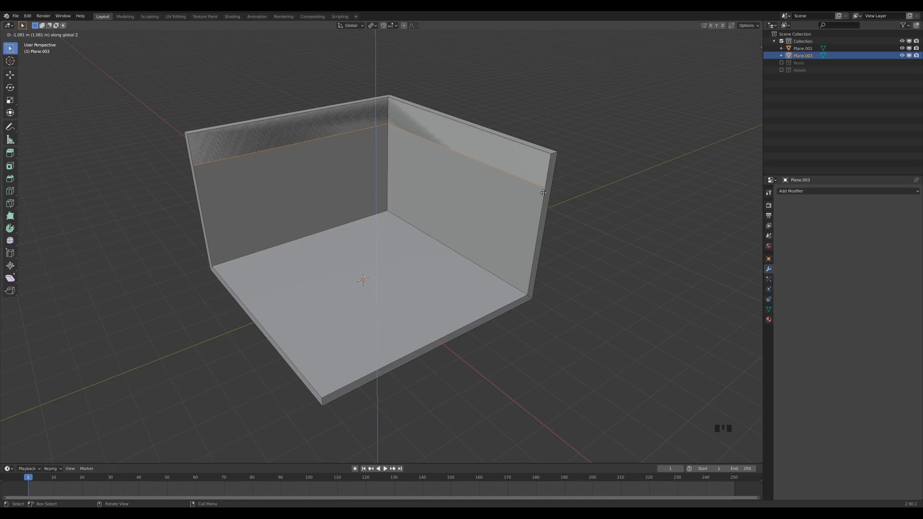
left_click(543, 193)
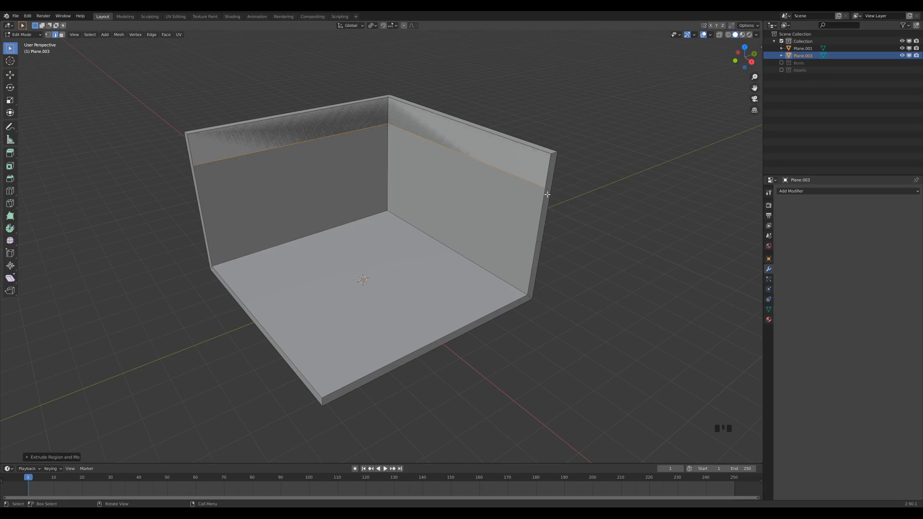
Extrude all faces of the band along their normals by about -0.4 m into the room with Even Thickness on
key("a")
middle_click_drag(666, 165, 662, 160)
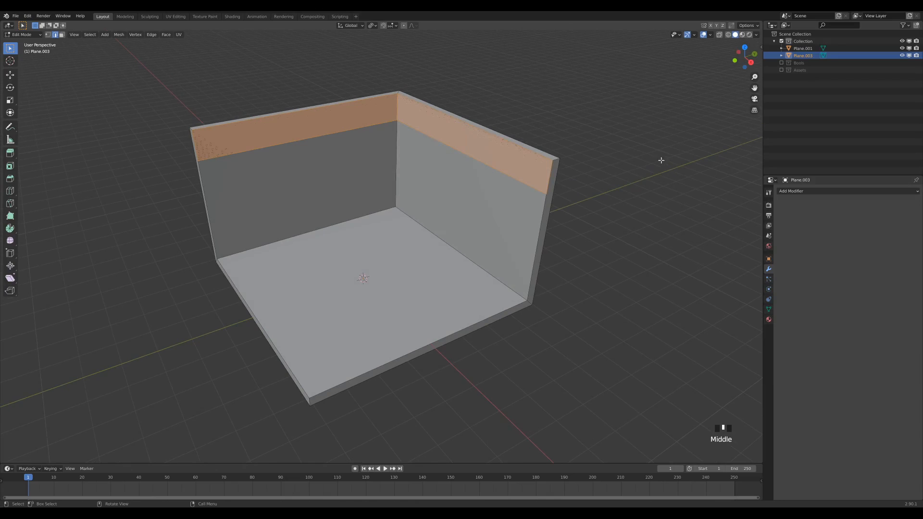
key("alt+e")
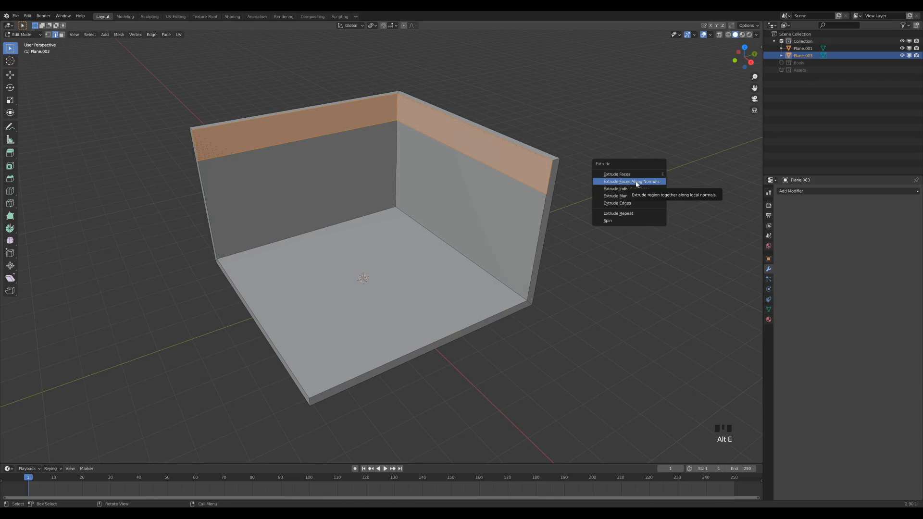
left_click(637, 183)
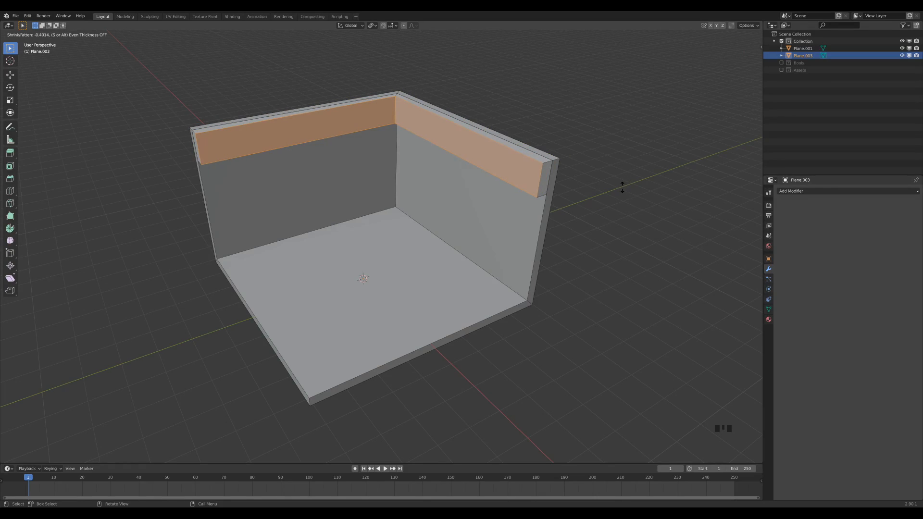
key("s")
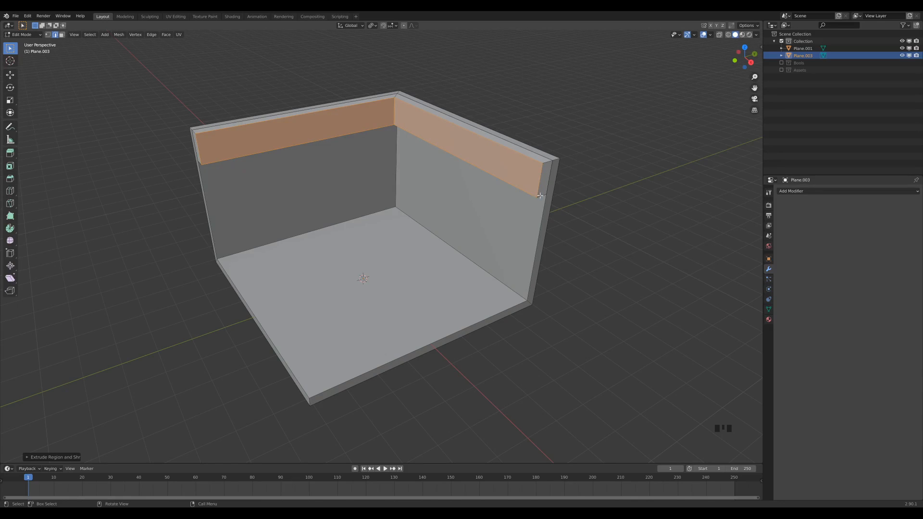
Move the trim's two lower front edges up about 0.37 m along Z to slope its underside
key("2")
left_click(362, 130)
left_click(426, 136, "shift")
middle_click_drag(605, 199, 602, 189)
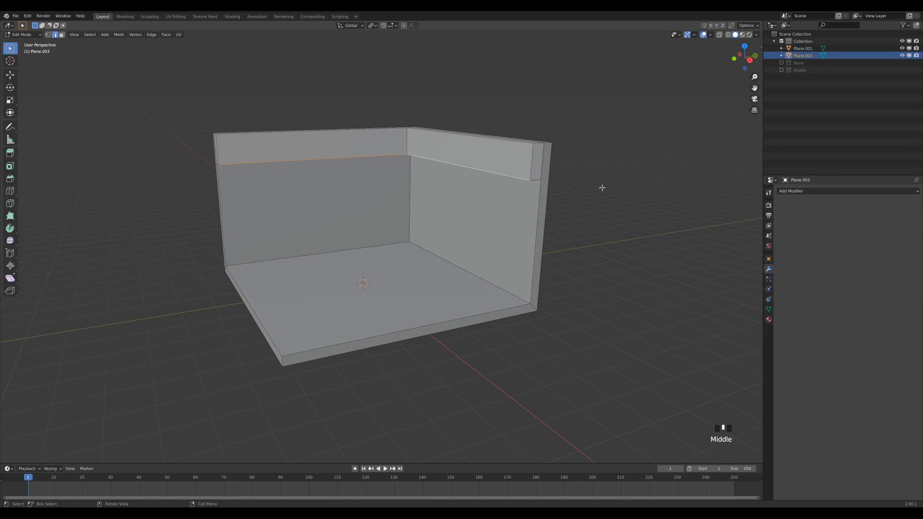
key("g")
key("z")
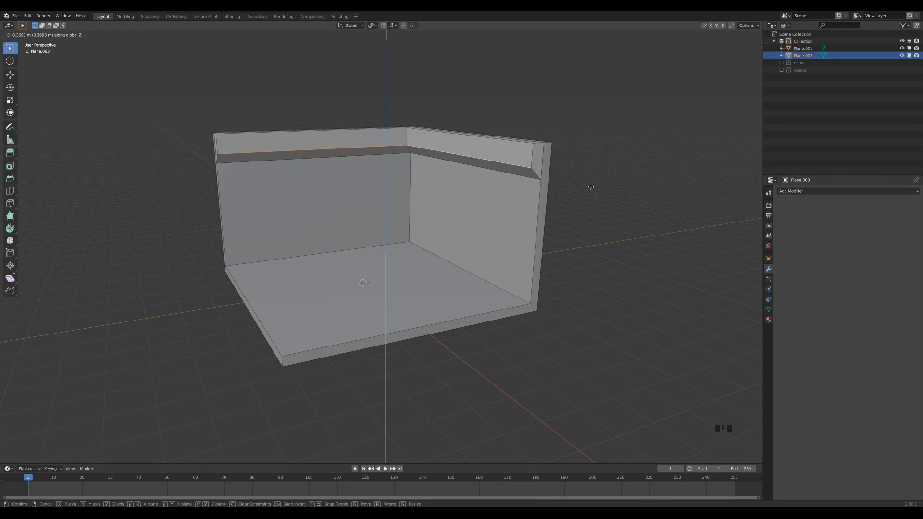
left_click(591, 187)
middle_click_drag(591, 187, 478, 151)
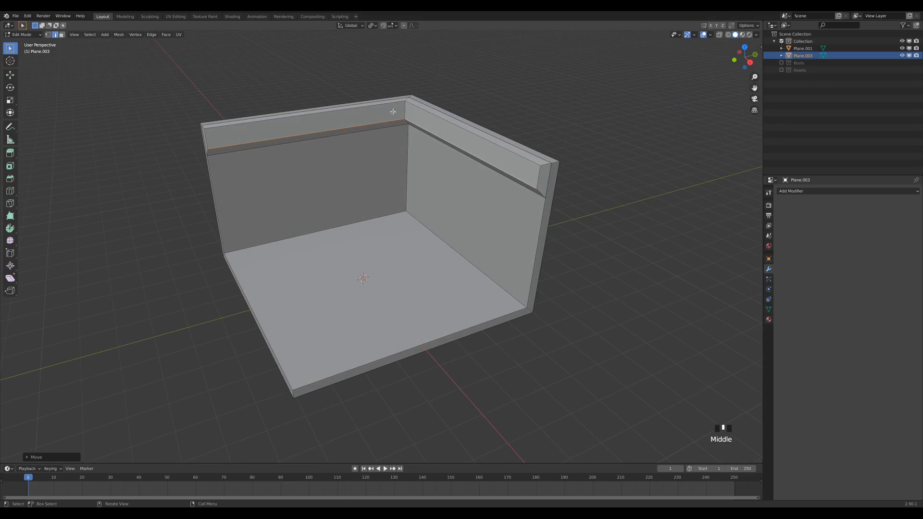
Round the trim's two upper front edges with a multi-segment bevel about 0.31 m wide
left_click(360, 107)
left_click(433, 114, "shift")
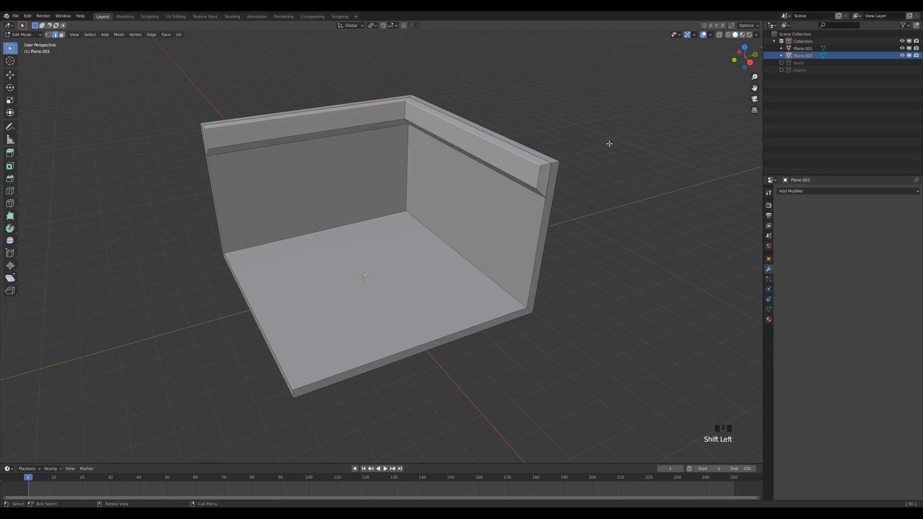
key("ctrl+b")
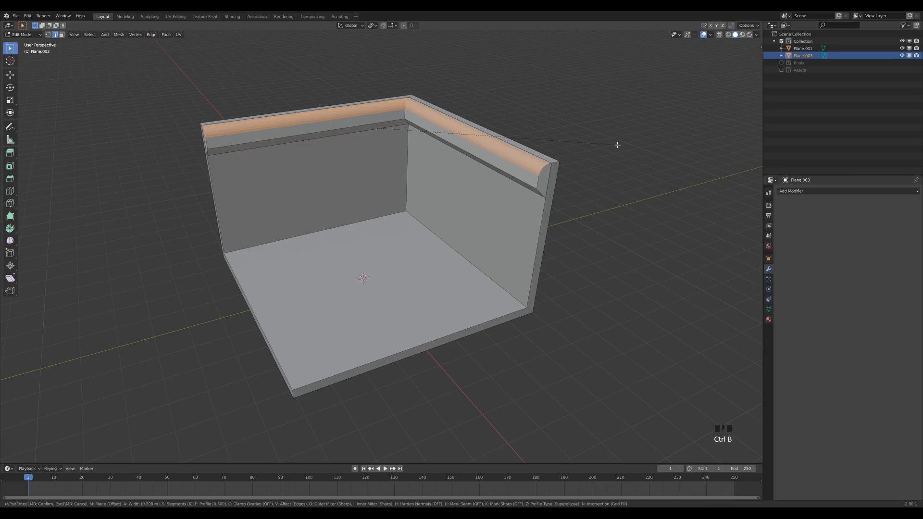
scroll(617, 145, "down", 1)
scroll(617, 145, "up", 1)
scroll(617, 145, "down", 1)
left_click(617, 144)
middle_click_drag(614, 153, 587, 205)
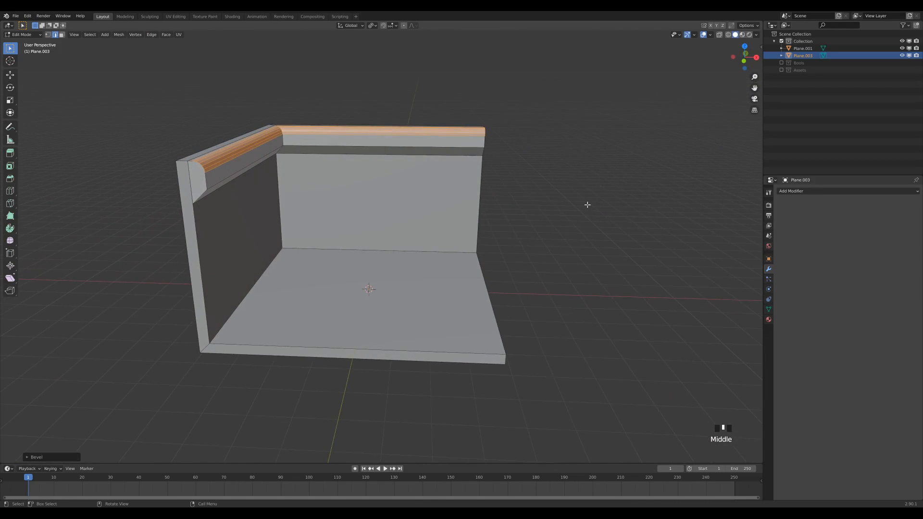
middle_click_drag(584, 116, 532, 131)
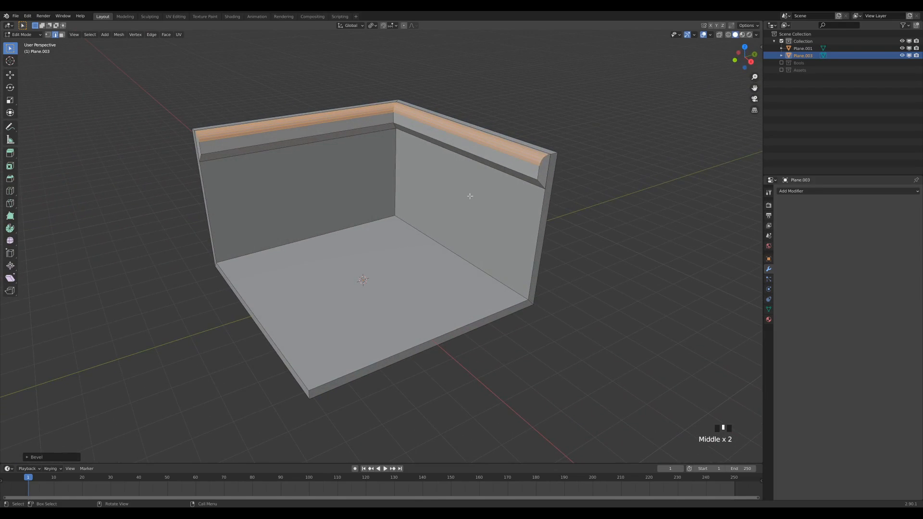
Inset the trim's two flat front faces together by about 0.13 m
key("3")
left_click(363, 126)
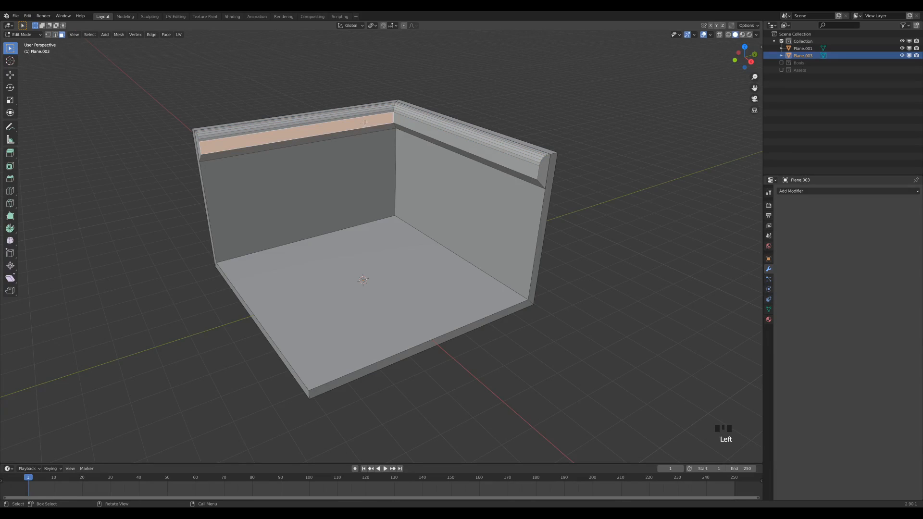
left_click(402, 122, "shift")
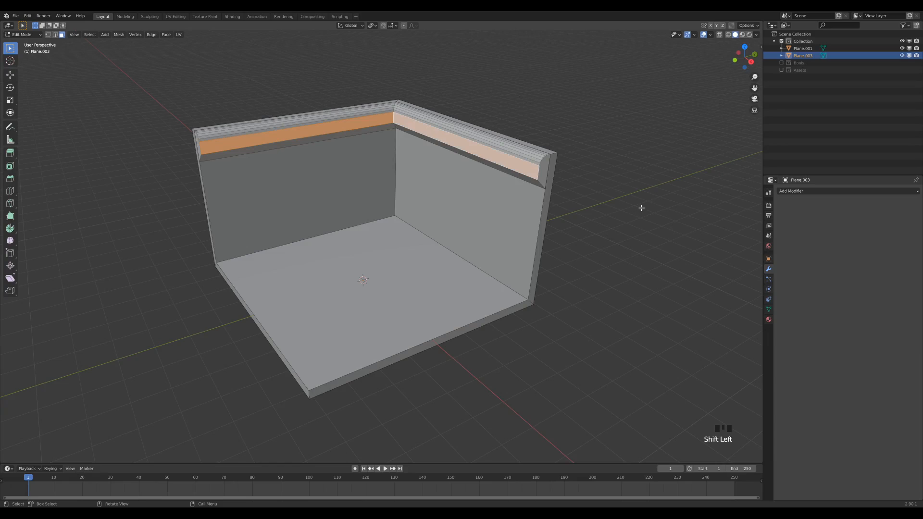
key("i")
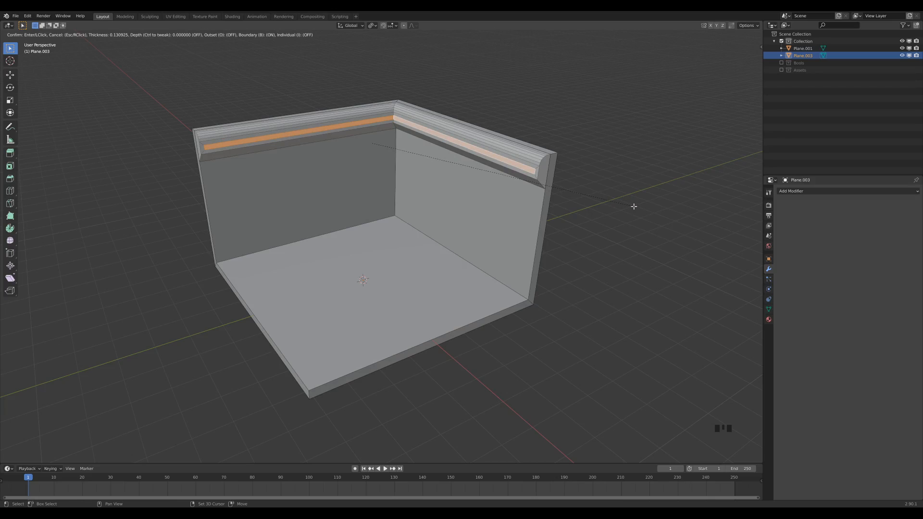
left_click(634, 206)
Extrude the inset front faces inward along their normals with Even Thickness to form a groove, and return to Object Mode
key("alt+e")
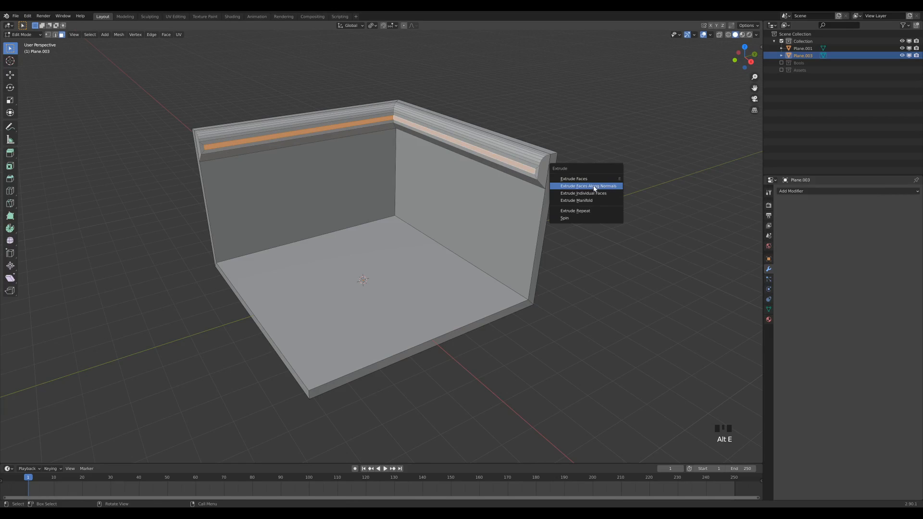
left_click(595, 187)
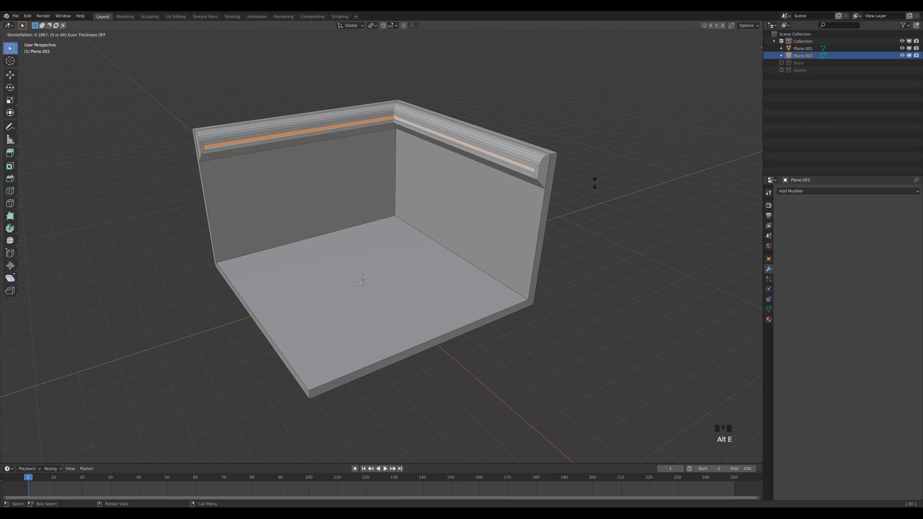
key("s")
left_click(580, 189)
key("Tab")
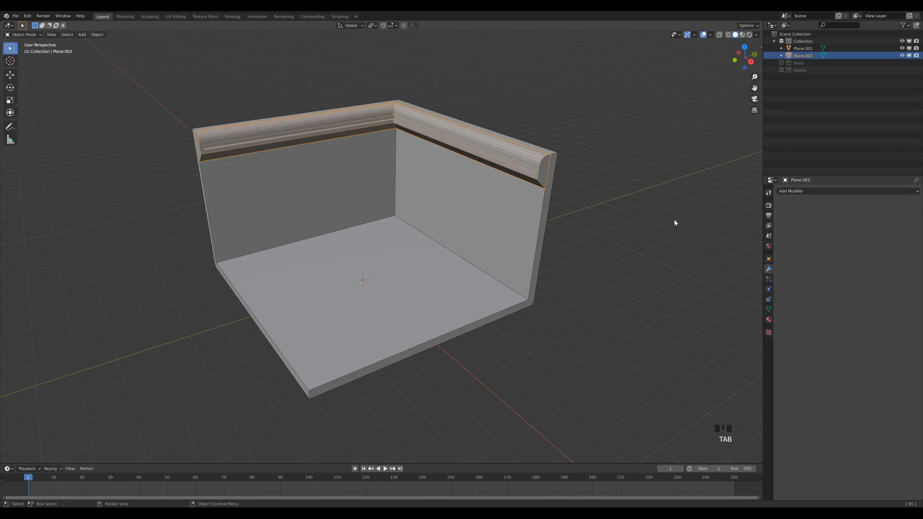
Shade the trim object smooth and enable Auto Smooth for its normals
right_click(487, 151)
left_click(476, 151)
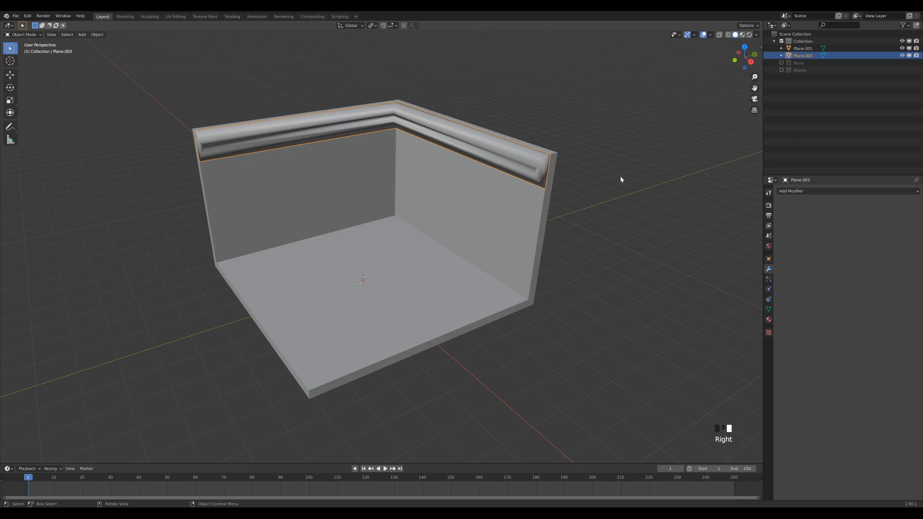
left_click(769, 309)
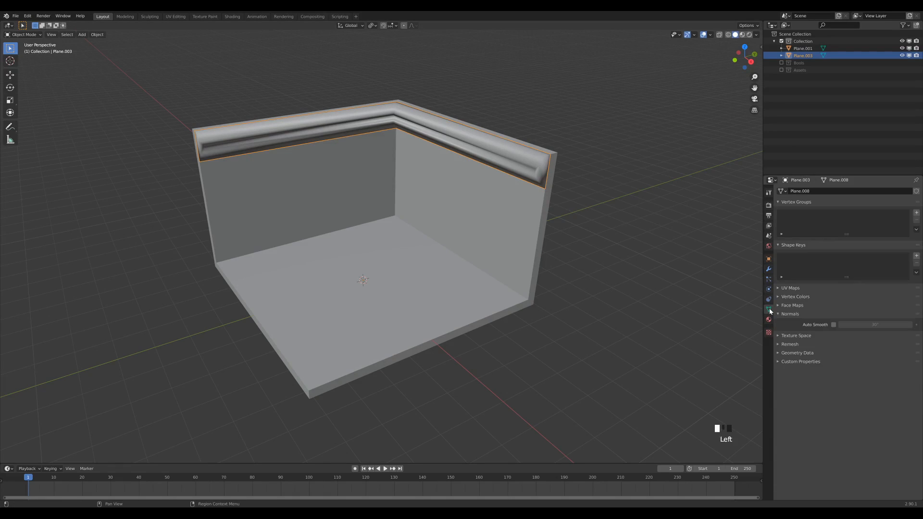
left_click(834, 324)
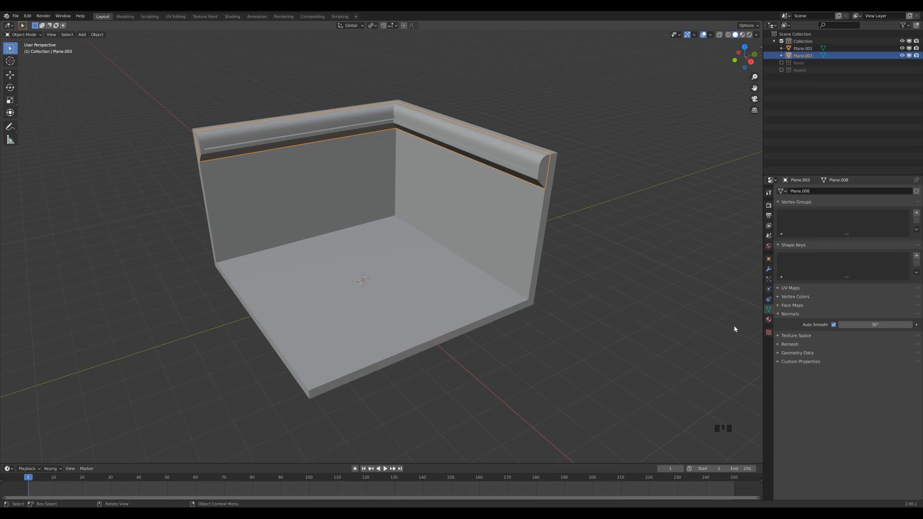
Set the trim's Auto Smooth angle to 180°
left_click(715, 330)
left_click(884, 325)
type("75")
key("Return")
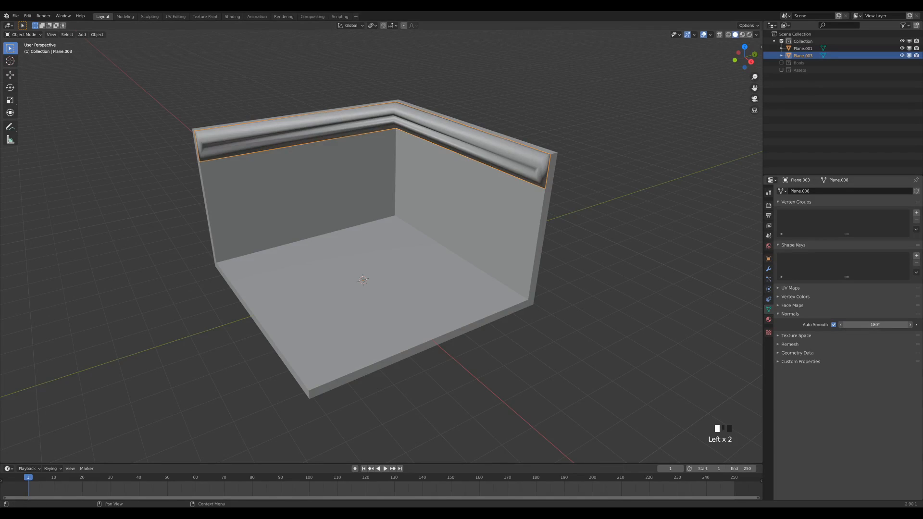
left_click_drag(861, 325, 902, 327)
Add a Bevel modifier to the trim object
left_click(769, 270)
left_click(803, 191)
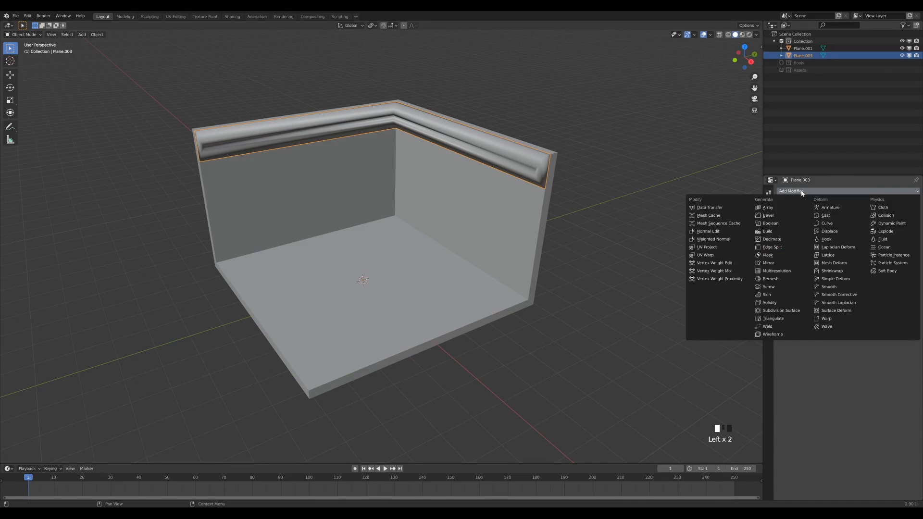
left_click(785, 216)
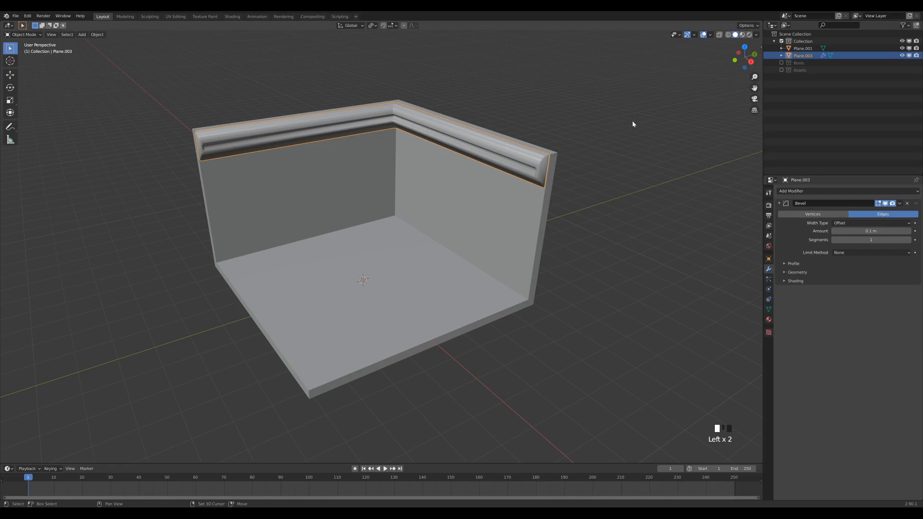
Turn on the Wireframe overlay to show the beveled topology at the trim's end
middle_click_drag(635, 120, 584, 174, "shift")
scroll(519, 219, "up", 3)
middle_click_drag(532, 215, 619, 207, "shift")
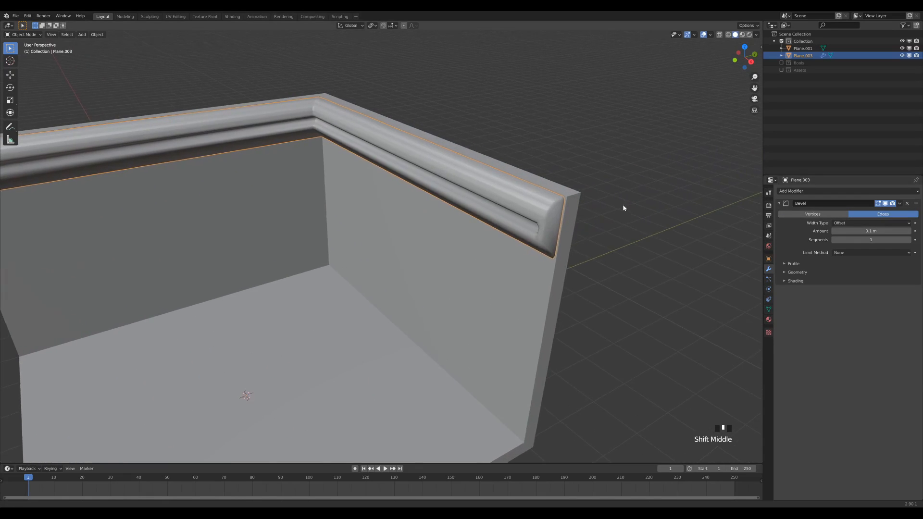
scroll(620, 209, "up", 1)
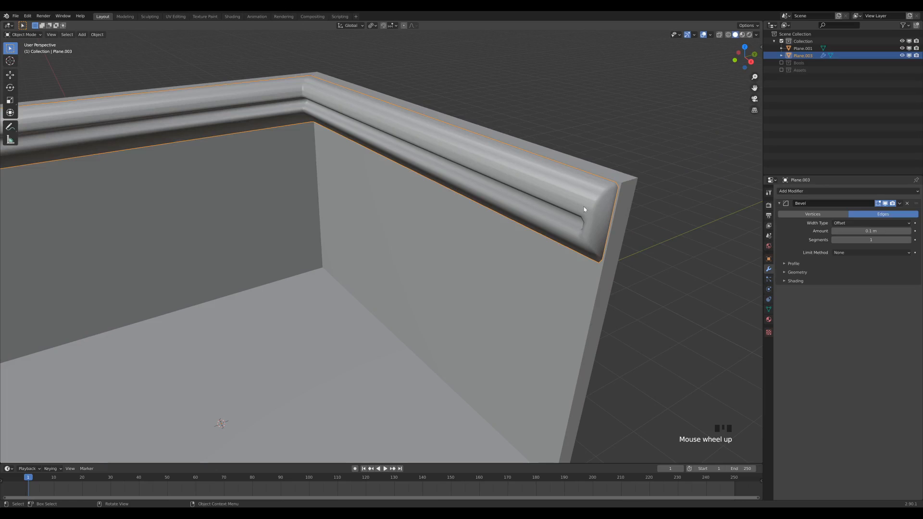
key("q")
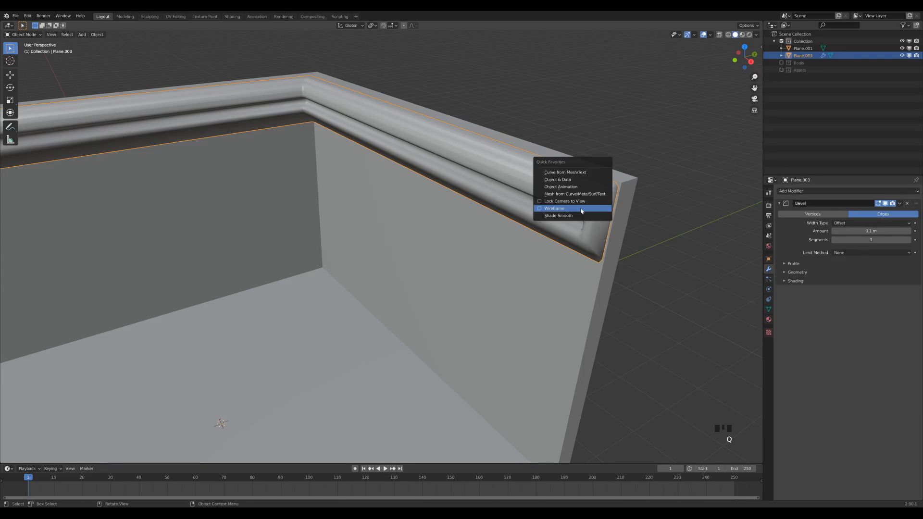
left_click(581, 210)
key("less")
key("less")
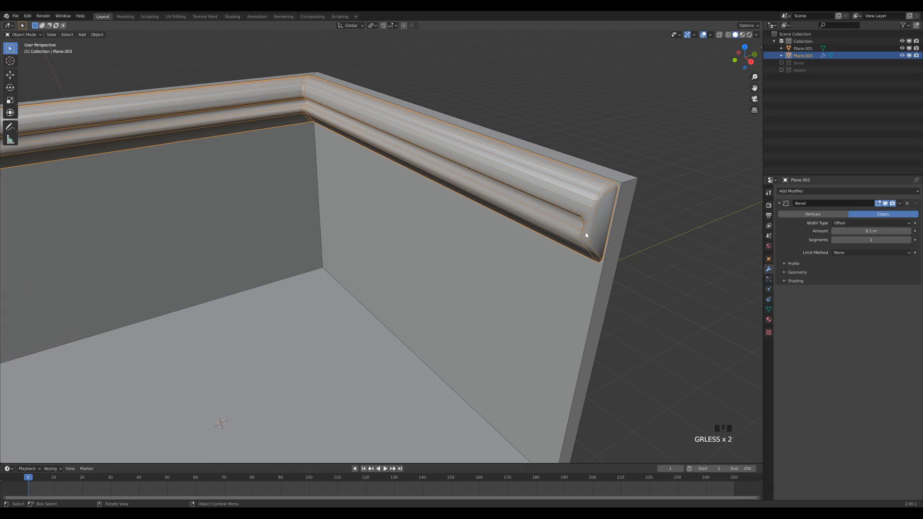
Set the trim's Bevel modifier limit method to Angle
middle_click_drag(644, 235, 625, 229, "shift")
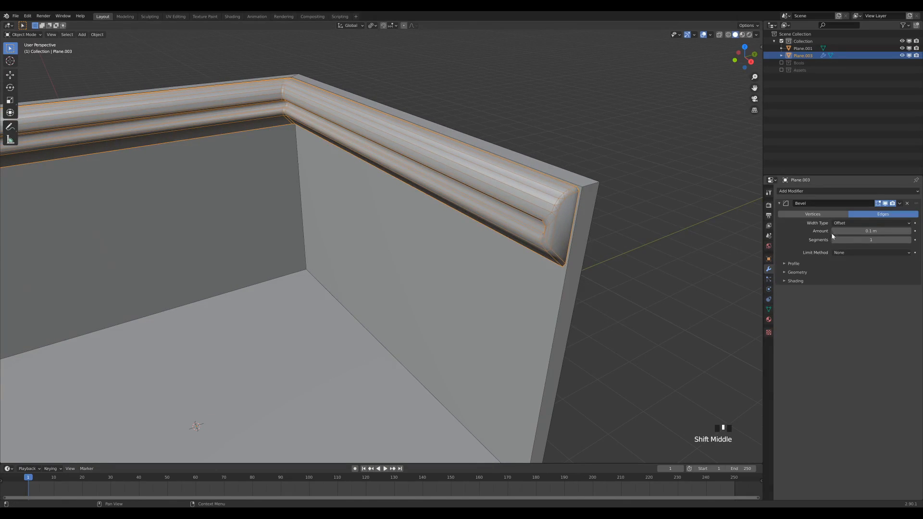
left_click(843, 253)
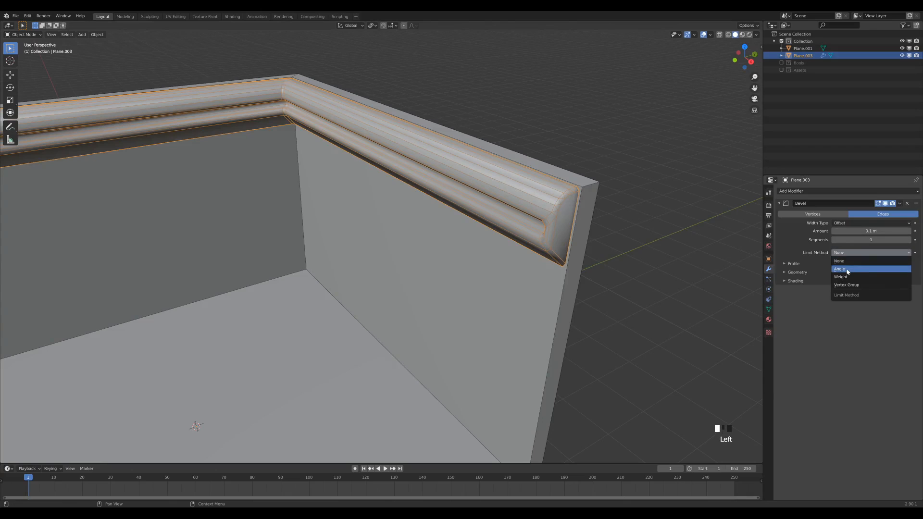
left_click(842, 272)
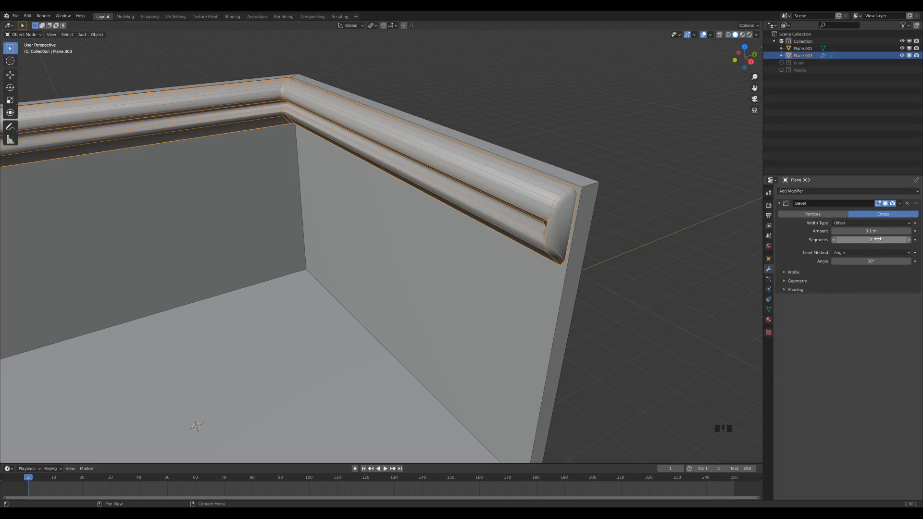
Turn off Clamp Overlap in the trim's Bevel modifier and set the bevel amount to 0.031 m
left_click(793, 283)
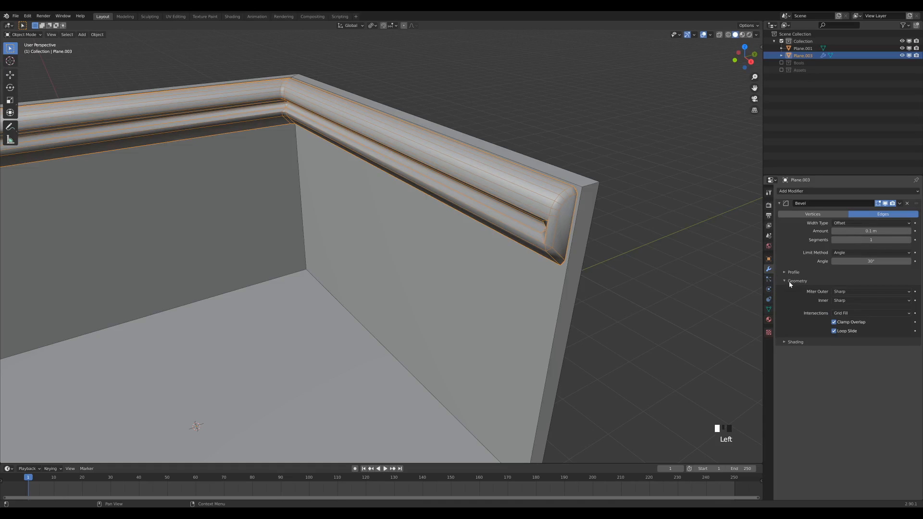
left_click(835, 323)
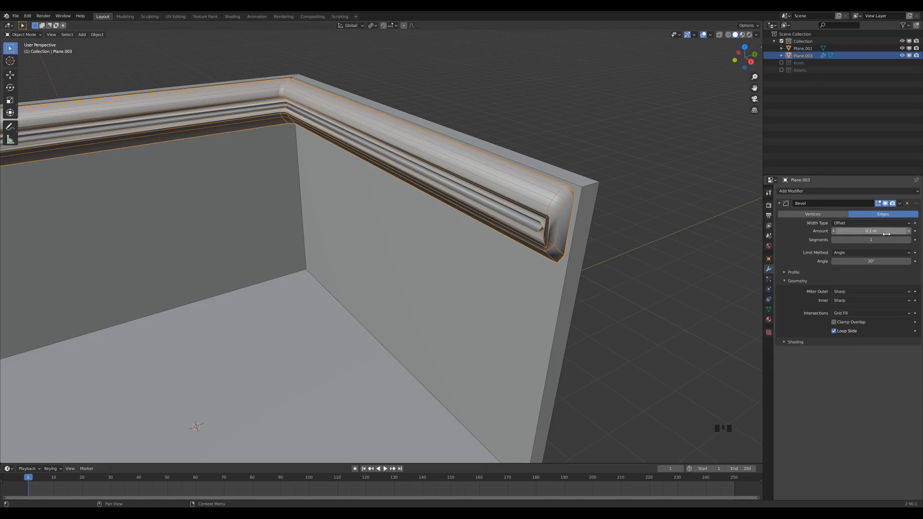
left_click_drag(885, 233, 856, 232, "shift")
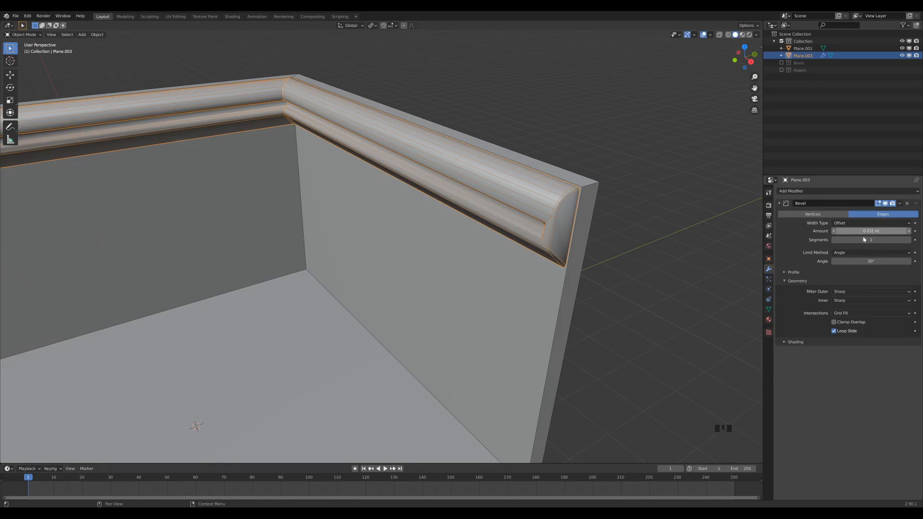
Set the trim's Bevel modifier to 2 segments and enable Harden Normals in its shading options
left_click(909, 240)
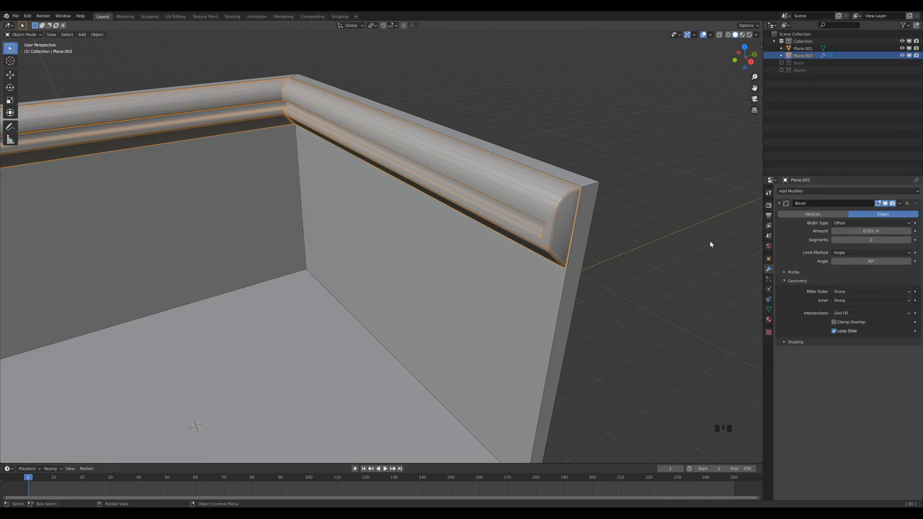
left_click(784, 343)
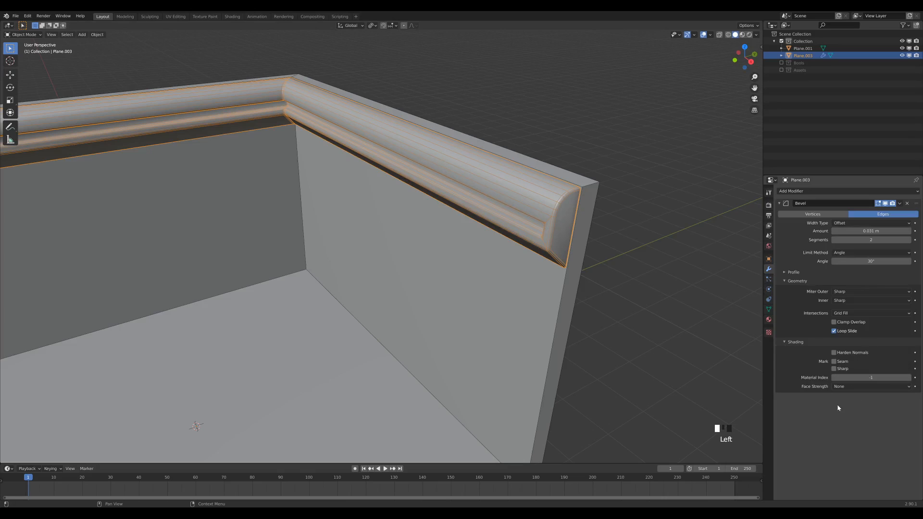
left_click(834, 353)
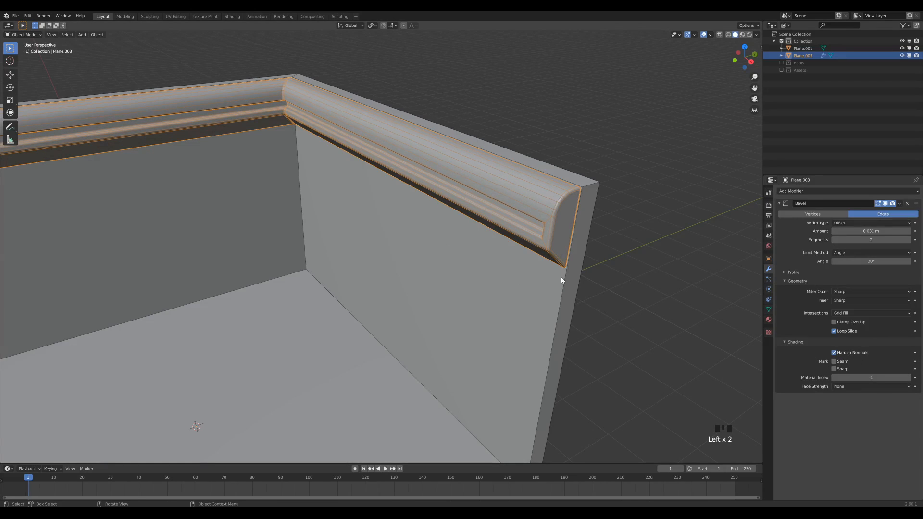
Turn off the Wireframe overlay and view the whole room corner with its shaded trim
key("less")
scroll(326, 115, "down", 2)
middle_click_drag(326, 116, 680, 226, "shift")
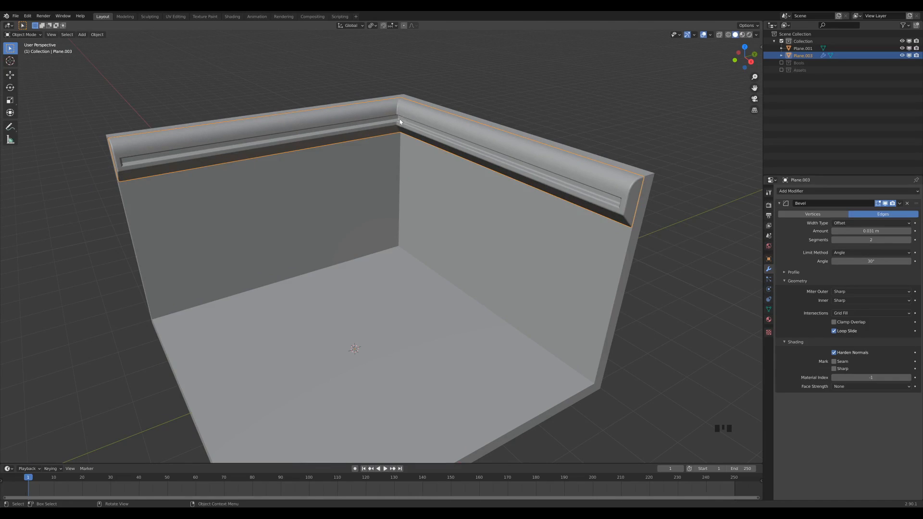
scroll(419, 157, "down", 2)
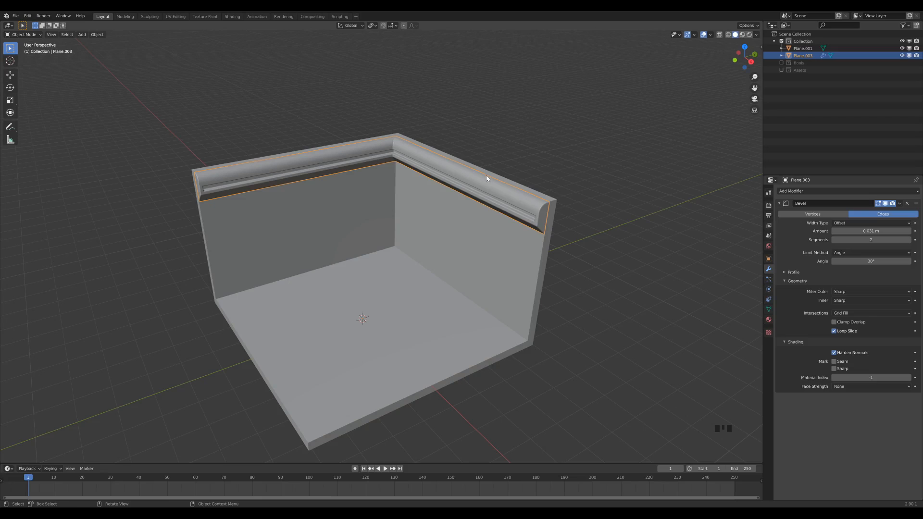
Inspect the trim's end up close and reduce its Bevel modifier amount to 0.023 m
scroll(599, 220, "up", 2)
middle_click_drag(666, 200, 605, 208, "shift")
scroll(620, 197, "up", 2)
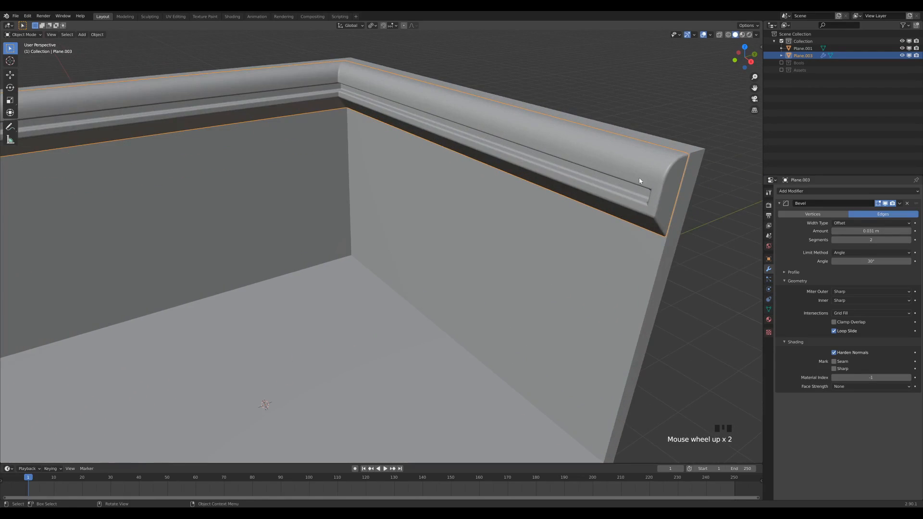
left_click_drag(871, 231, 849, 231, "shift")
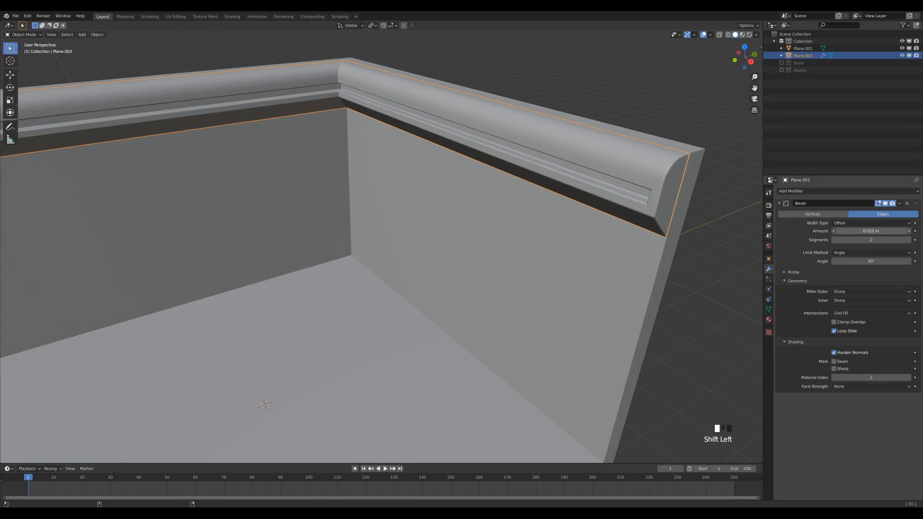
left_click_drag(871, 231, 871, 231, "shift")
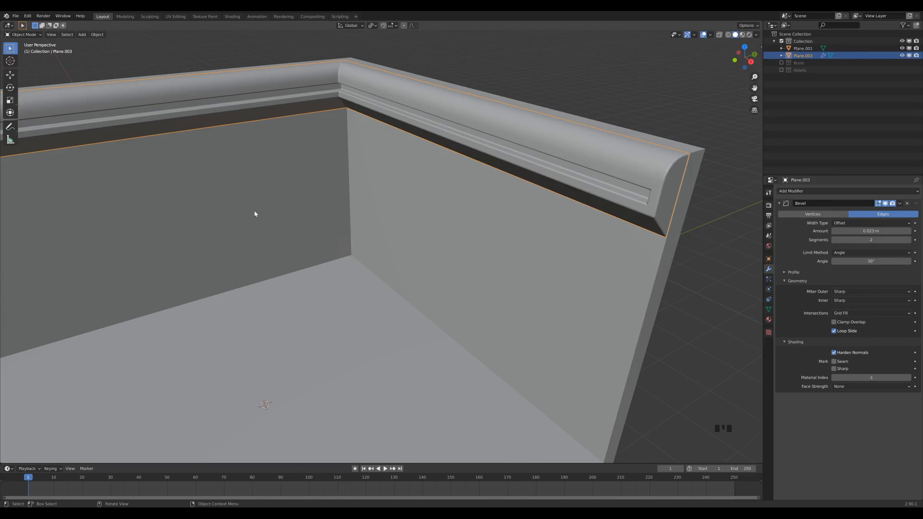
Place the 3D cursor on the floor near the open end of the left wall and add a mesh plane there
scroll(365, 269, "down", 2)
middle_click_drag(365, 270, 498, 287, "shift")
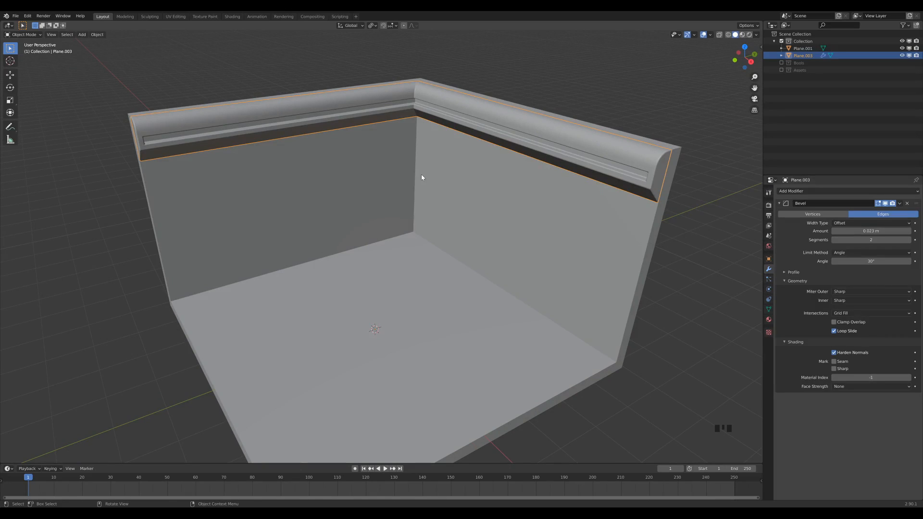
scroll(295, 233, "down", 2)
middle_click_drag(392, 255, 407, 261)
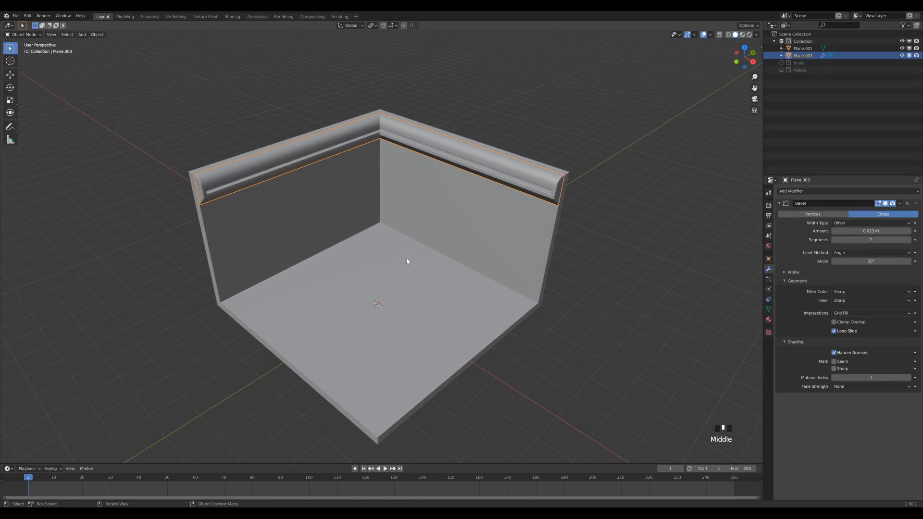
right_click(240, 299, "shift")
key("shift+a")
mouse_move(327, 250)
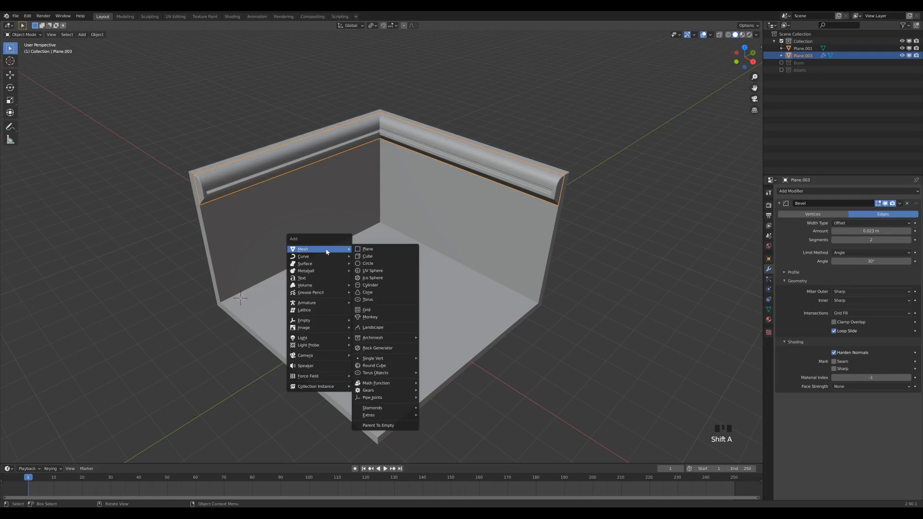
left_click(372, 250)
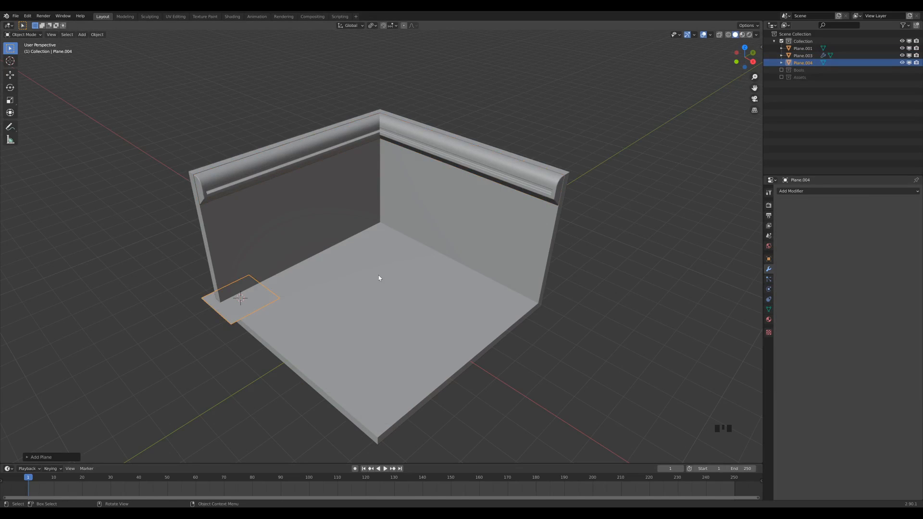
In top view, edit the new plane with X-ray on and scale it down to about 0.33
key("KP_7")
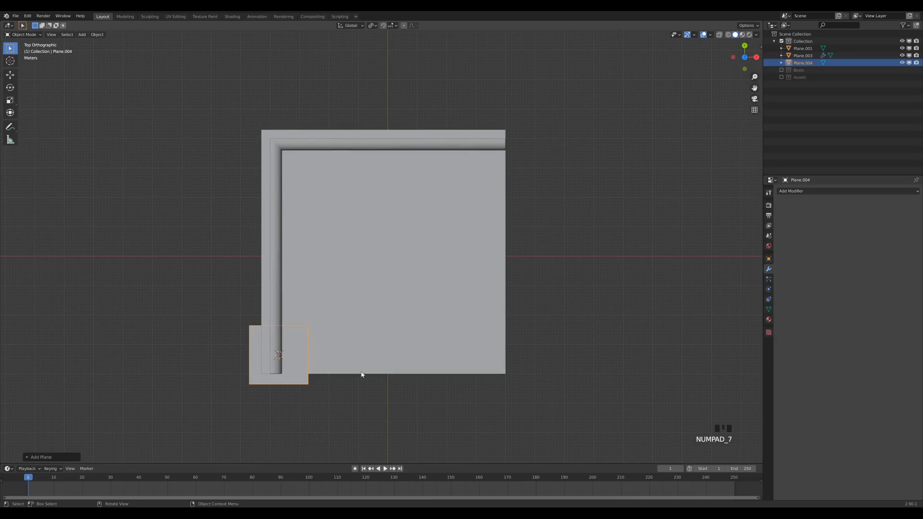
key("Tab")
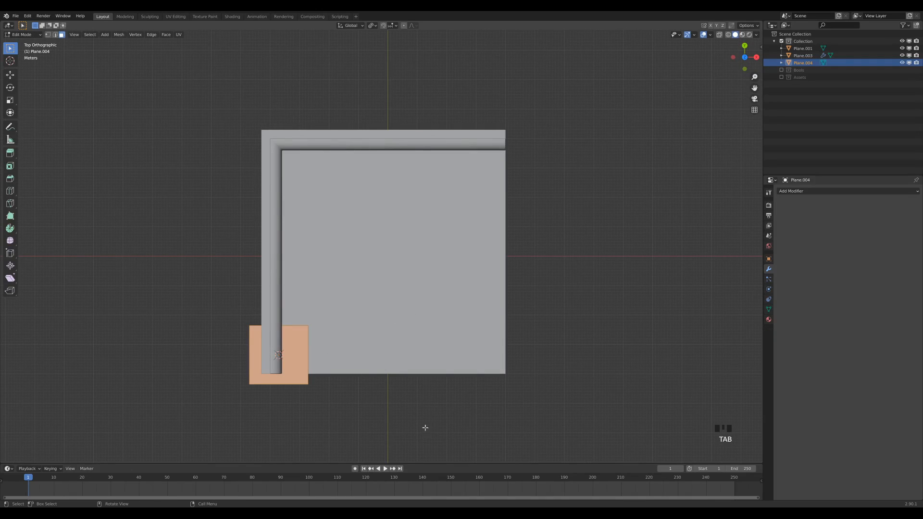
key("z")
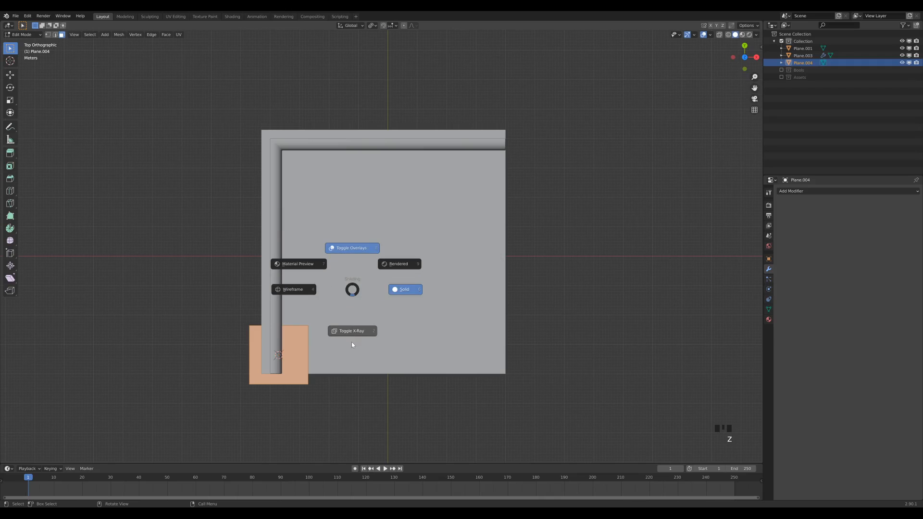
left_click(352, 345)
middle_click_drag(350, 342, 376, 342, "shift")
scroll(387, 310, "up", 3)
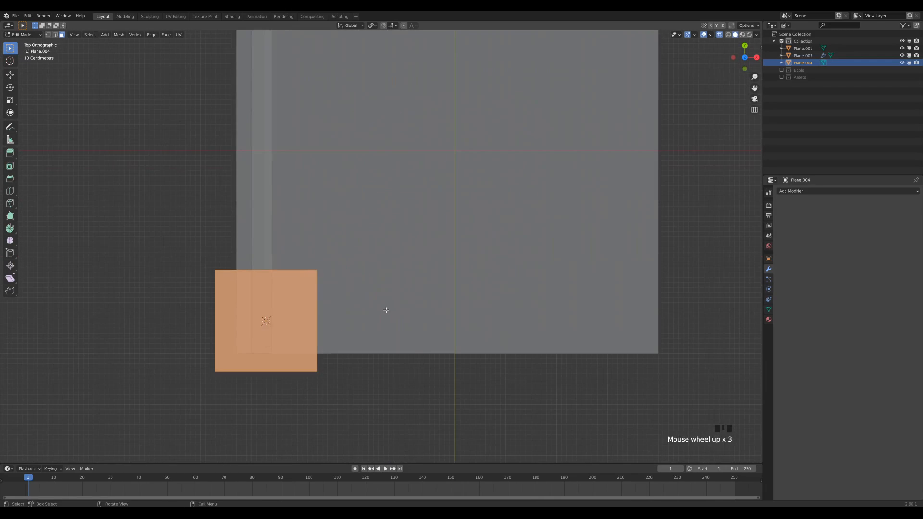
key("s")
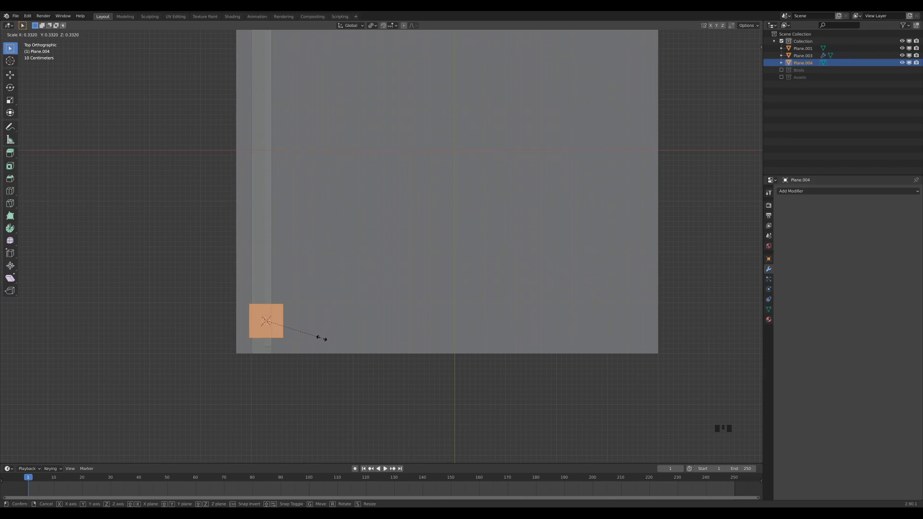
left_click(320, 339)
Fine-tune the plane's uniform scale against the trim's width, finishing with a factor of about 1.02
scroll(277, 253, "up", 4)
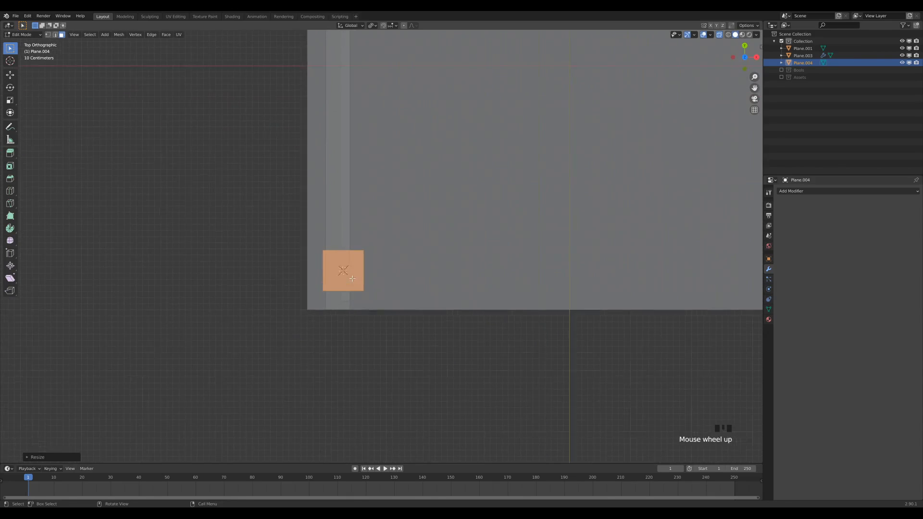
key("s")
left_click(423, 328)
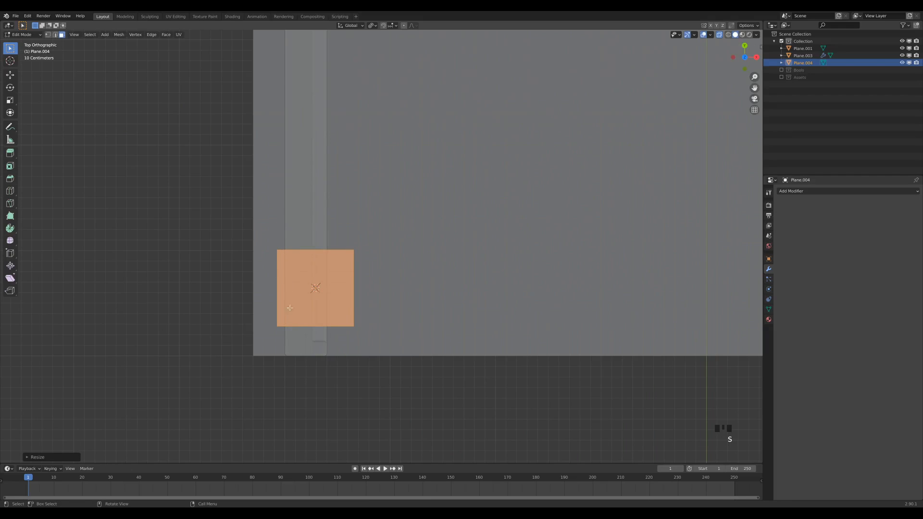
key("s")
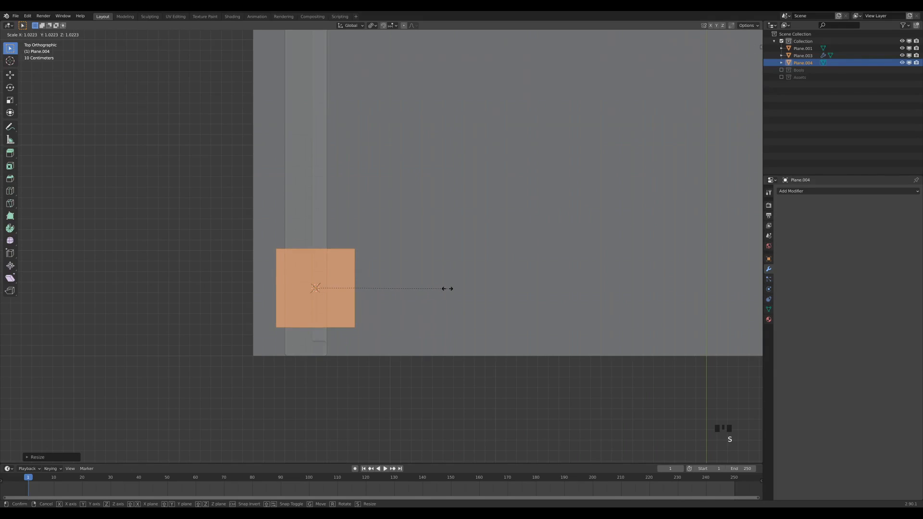
left_click(448, 289)
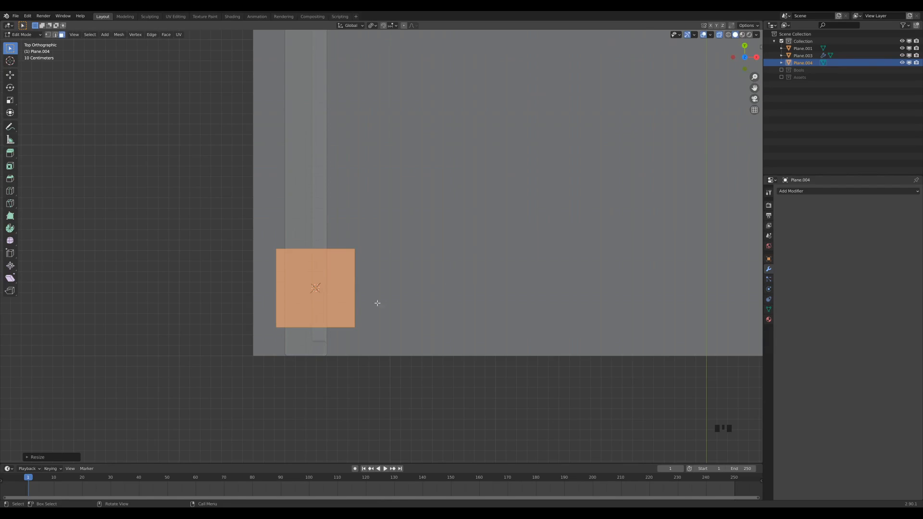
Stretch the plane along the Y axis by a factor of about 1.28
middle_click_drag(404, 307, 371, 261)
scroll(374, 286, "down", 4)
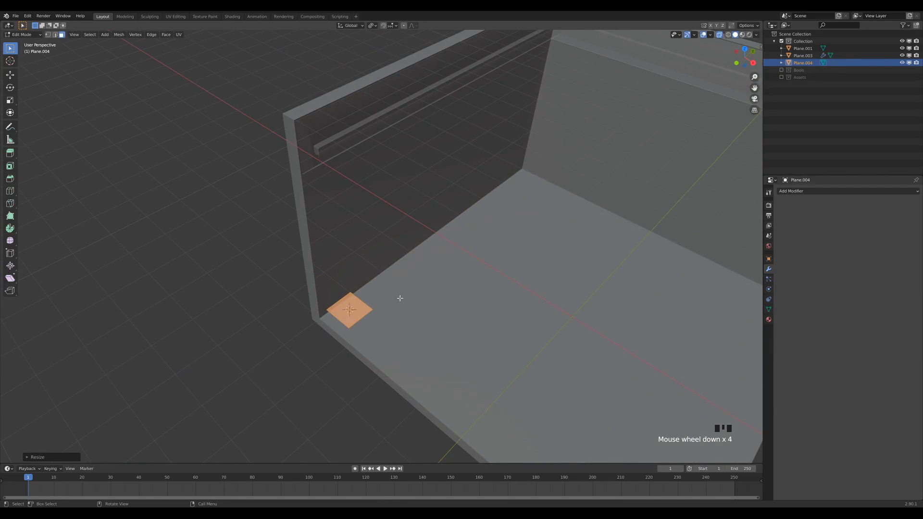
key("s")
key("y")
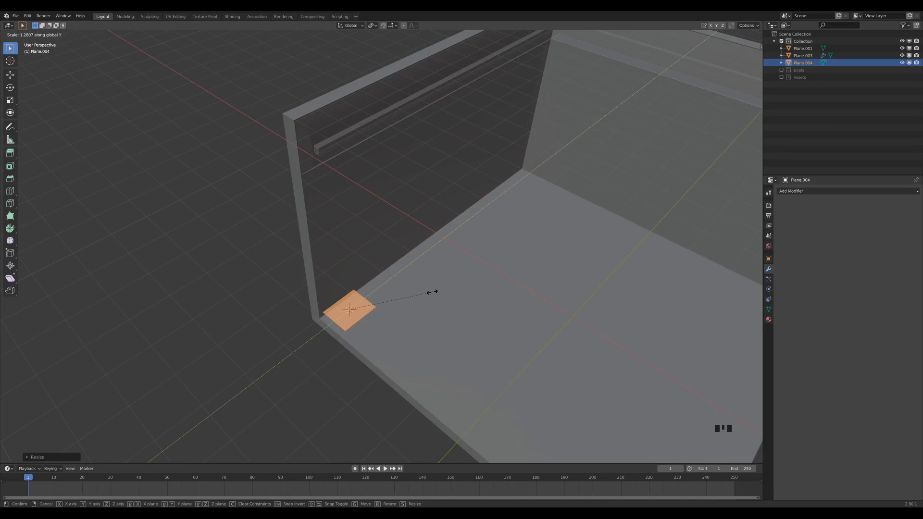
left_click(432, 292)
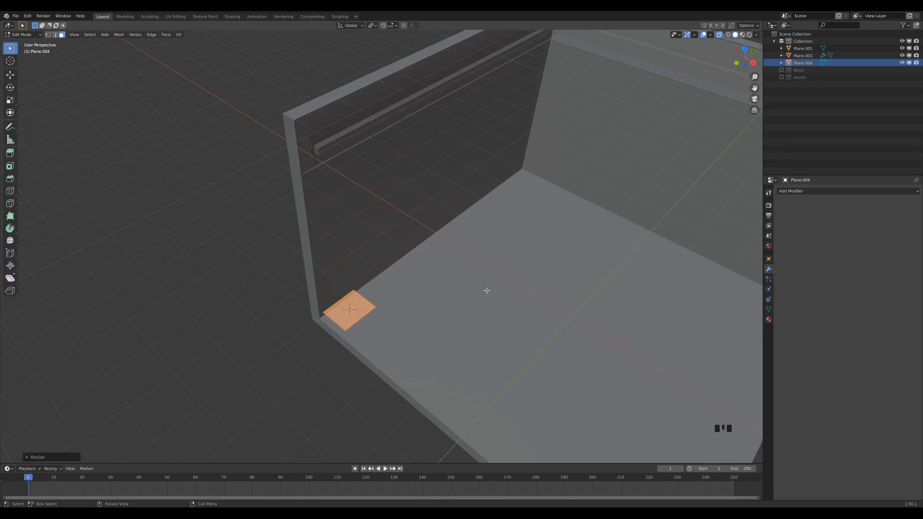
Extrude the plane upward about 5.07 m into a pillar just above the wall top, and return to Object Mode with X-ray off
key("KP_1")
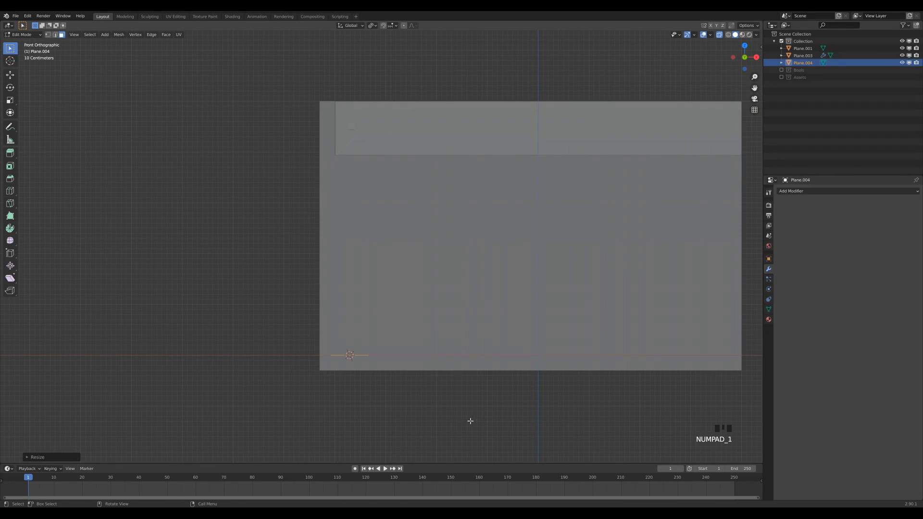
key("e")
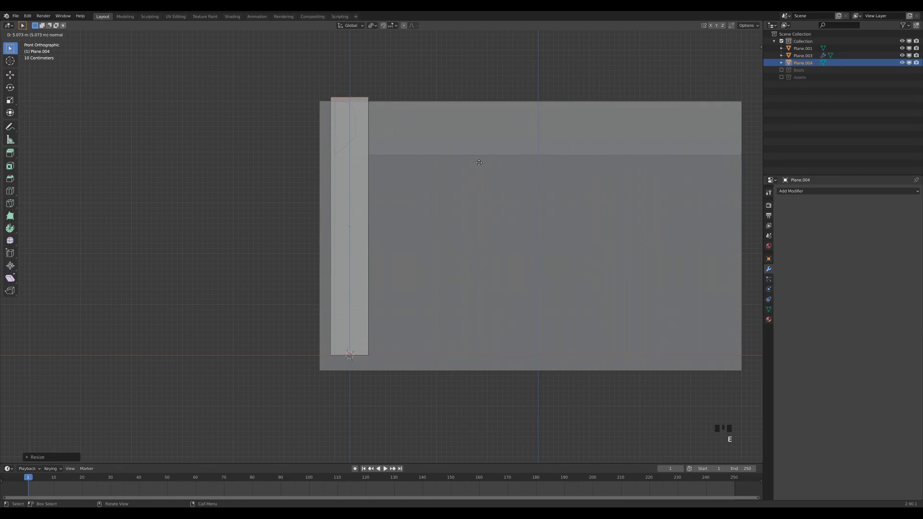
left_click(478, 161)
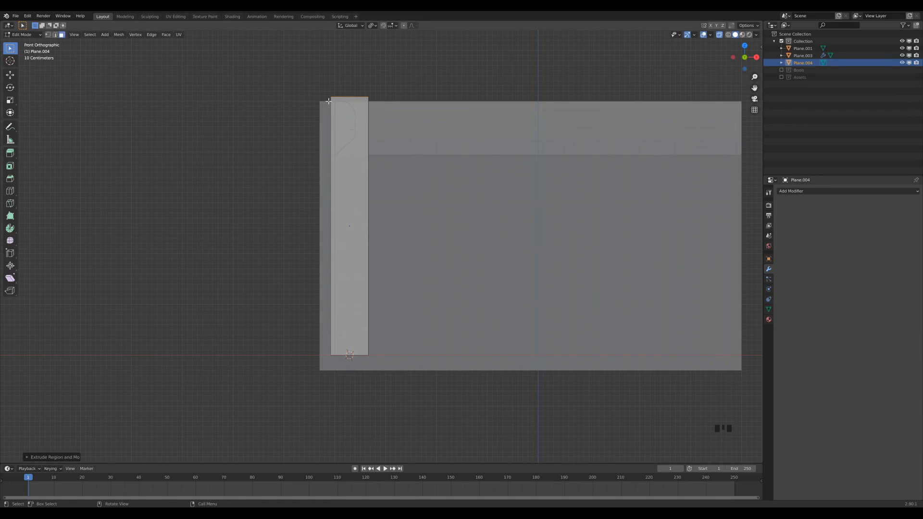
middle_click_drag(501, 168, 426, 210)
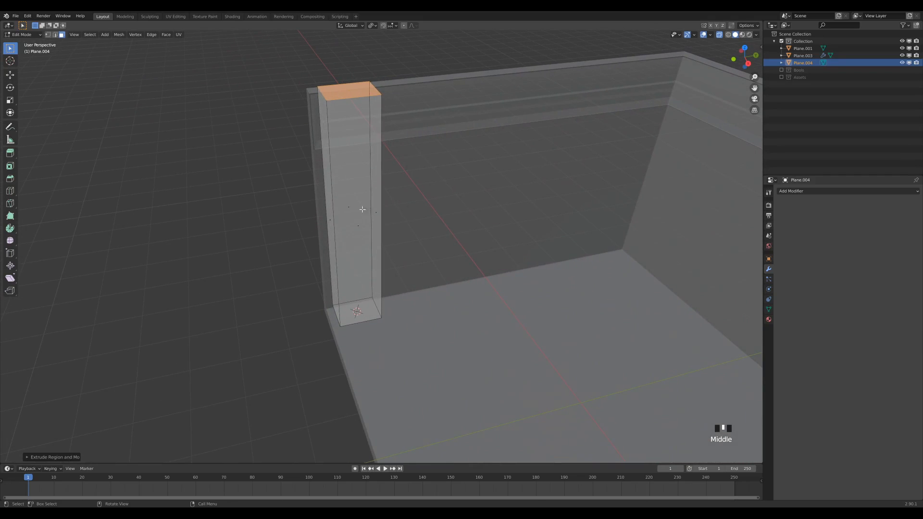
key("Tab")
key("z")
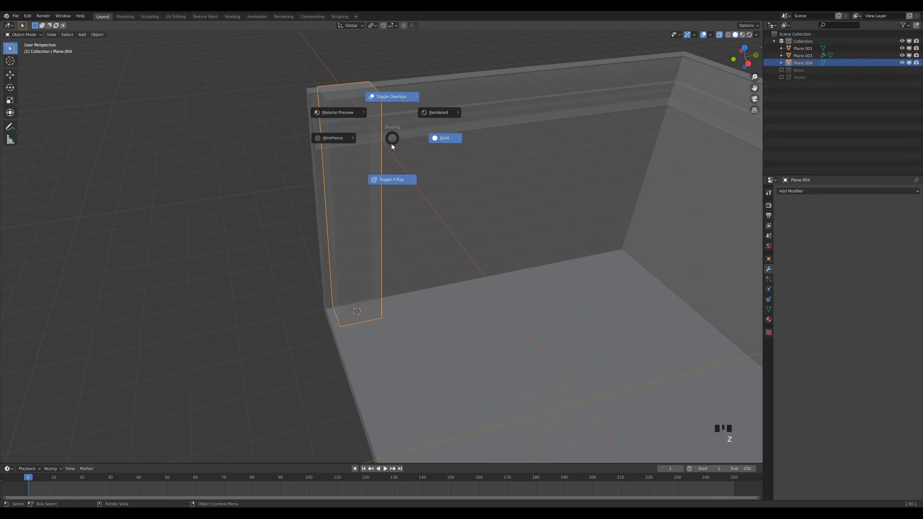
left_click(391, 215)
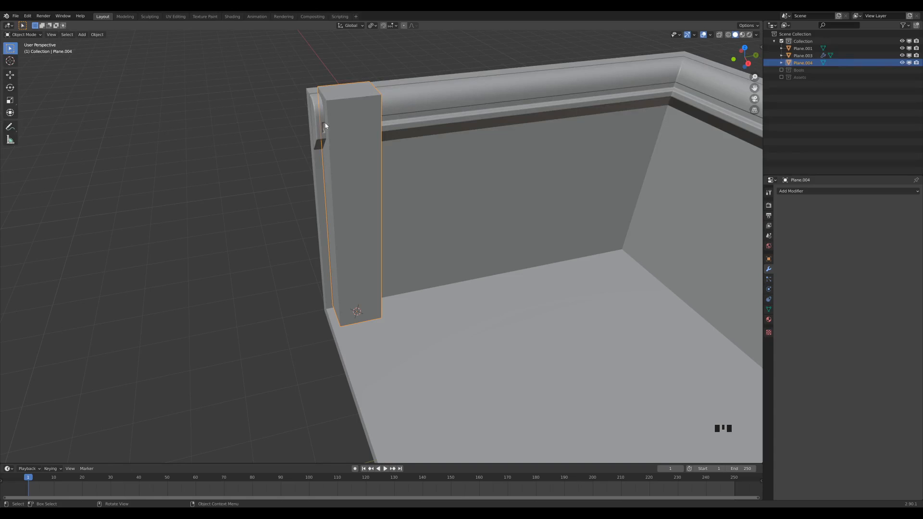
Move the pillar about 0.17 m along the Y axis, inward from the trim's end
key("g")
key("y")
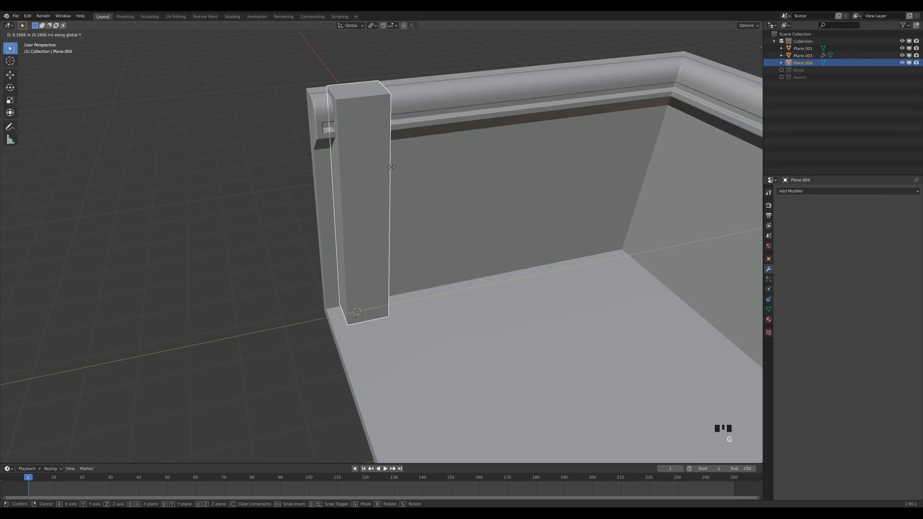
left_click(390, 167)
middle_click_drag(367, 148, 377, 199)
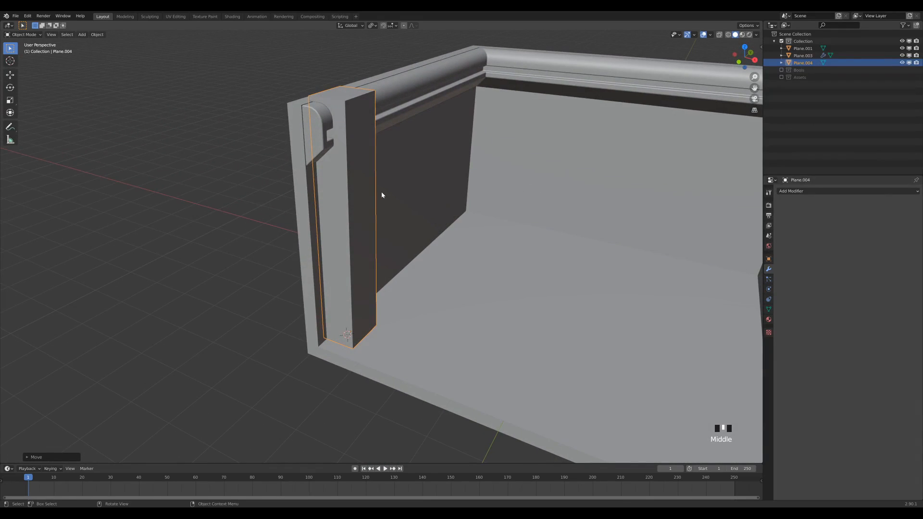
Add a horizontal loop cut around the pillar in front view, slid upward by a factor of about 0.31
key("KP_1")
key("Tab")
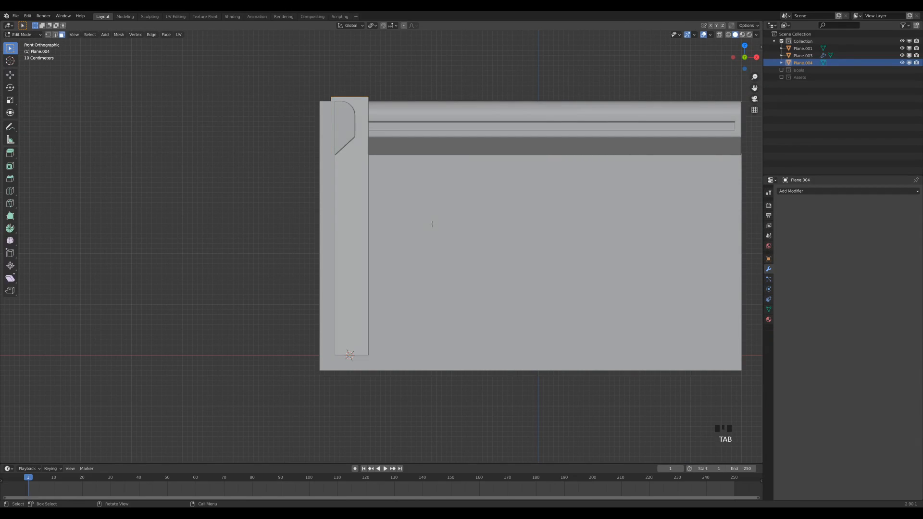
scroll(414, 228, "up", 2)
scroll(345, 219, "down", 1)
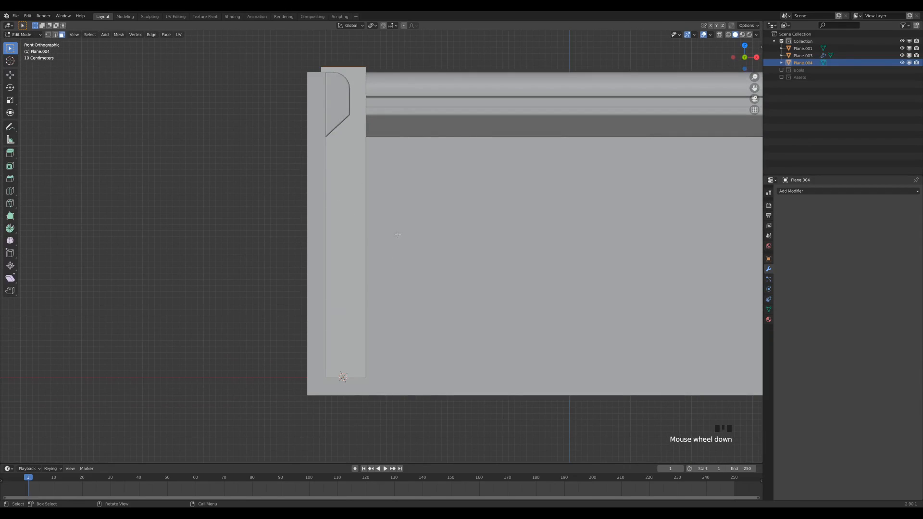
key("ctrl+r")
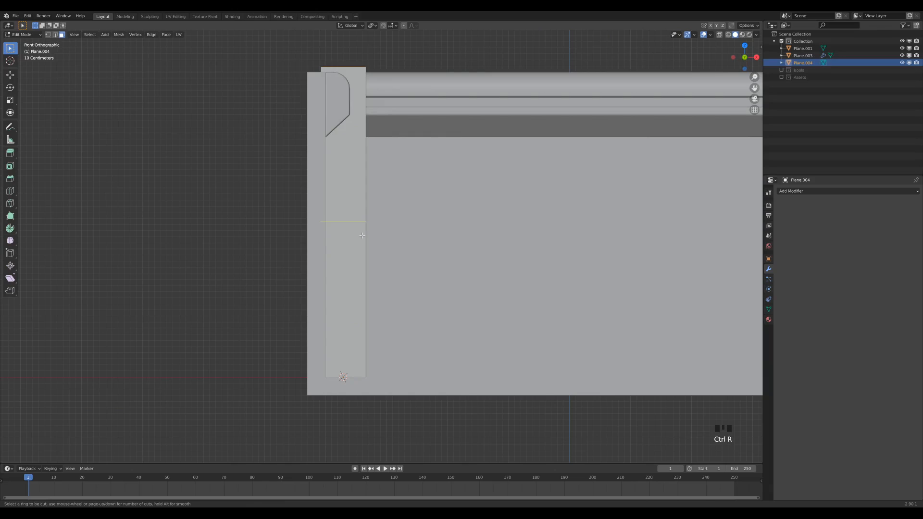
left_click(359, 225)
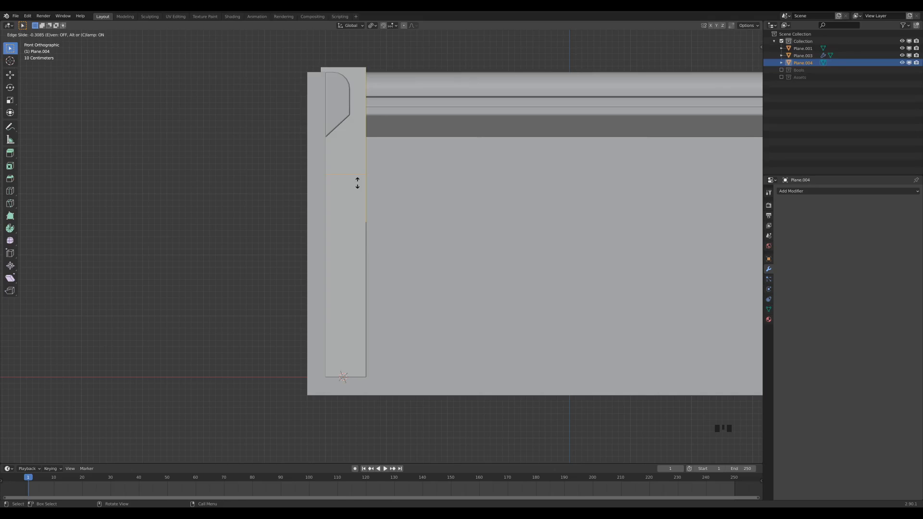
left_click(357, 183)
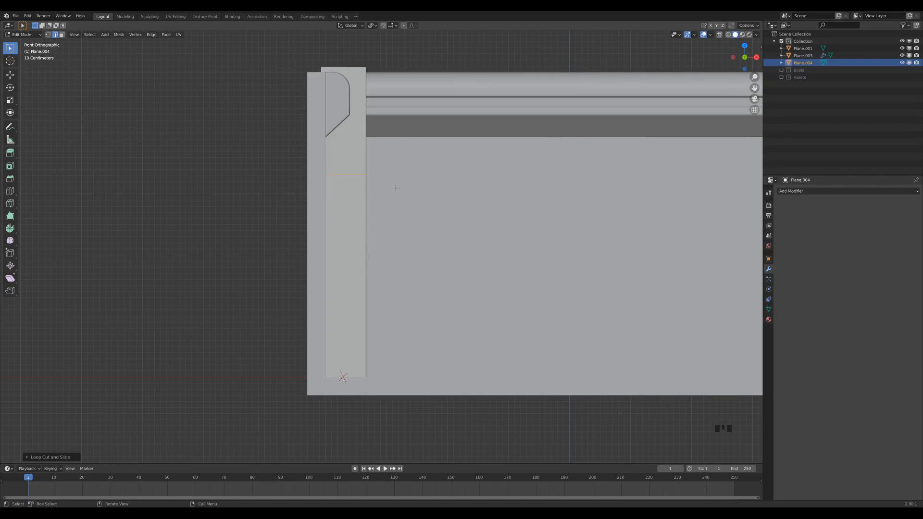
Bevel the new edge loop about 0.5 m wide with one segment, splitting it into two horizontal loops
key("ctrl")
key("ctrl+b")
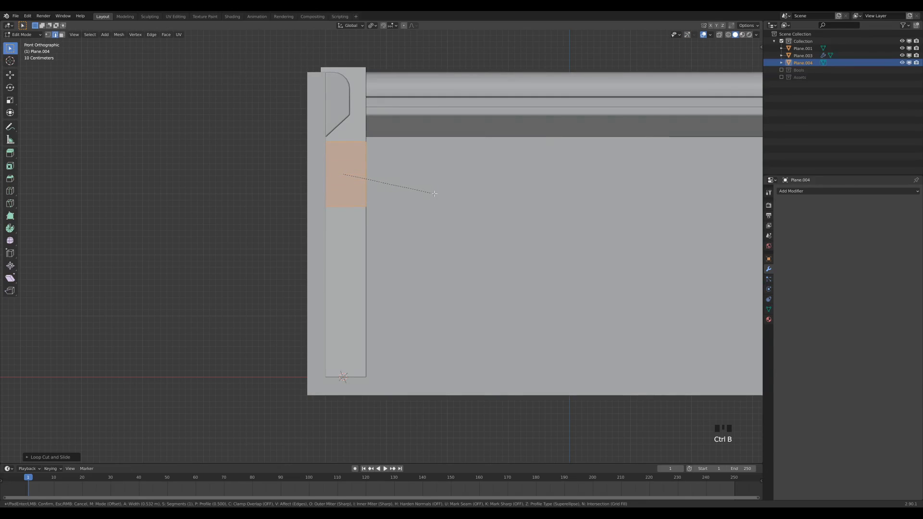
scroll(436, 195, "down", 1)
left_click(434, 193)
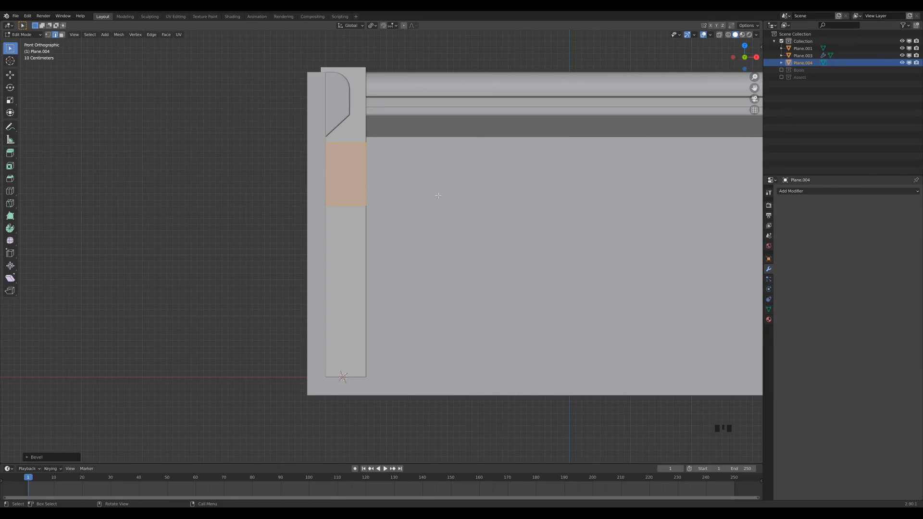
With X-ray on, move the pillar's room-side vertices below the upper loop inward along X in two moves, the second about 0.16 m
key("z")
left_click(440, 244)
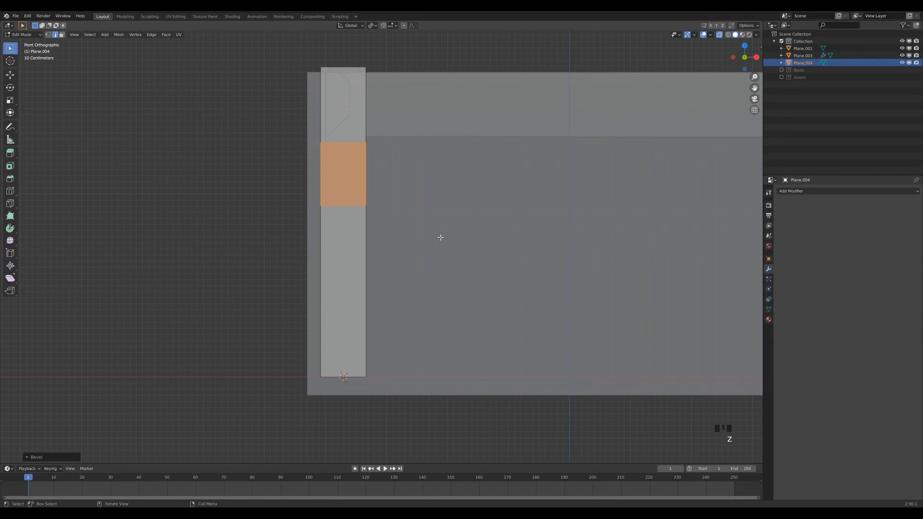
key("1")
left_click_drag(383, 187, 412, 357)
key("g")
key("x")
left_click(433, 284)
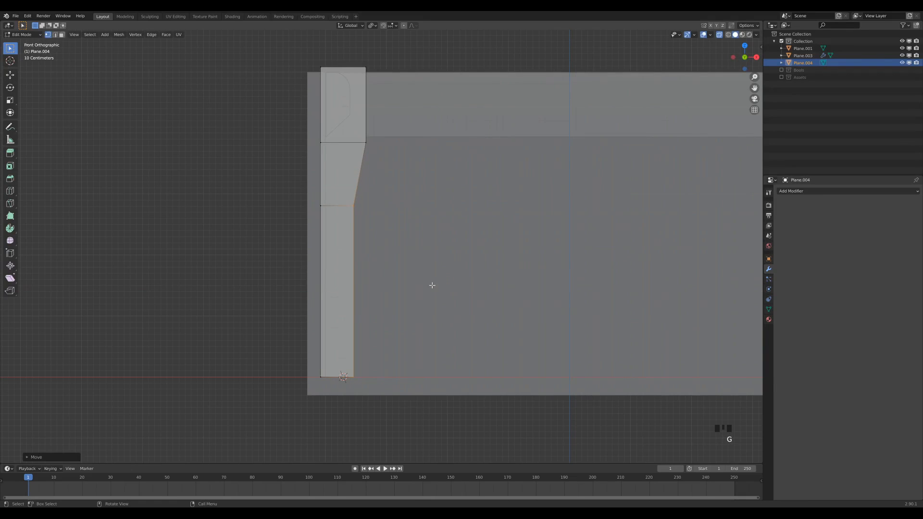
key("g")
key("x")
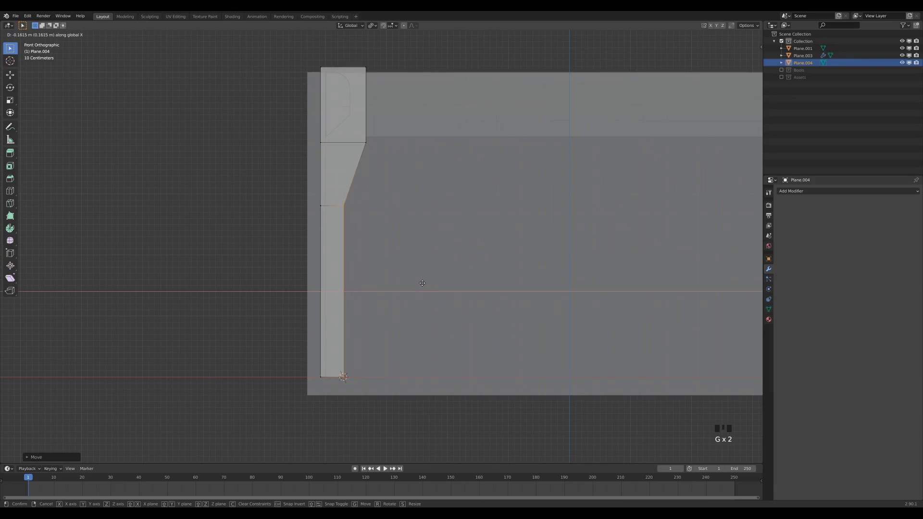
left_click(424, 283)
With X-ray off, bevel the pillar's two room-side vertical edge chains about 0.21 m wide with 5 segments
middle_click_drag(522, 186, 492, 212)
scroll(493, 212, "down", 2)
key("z")
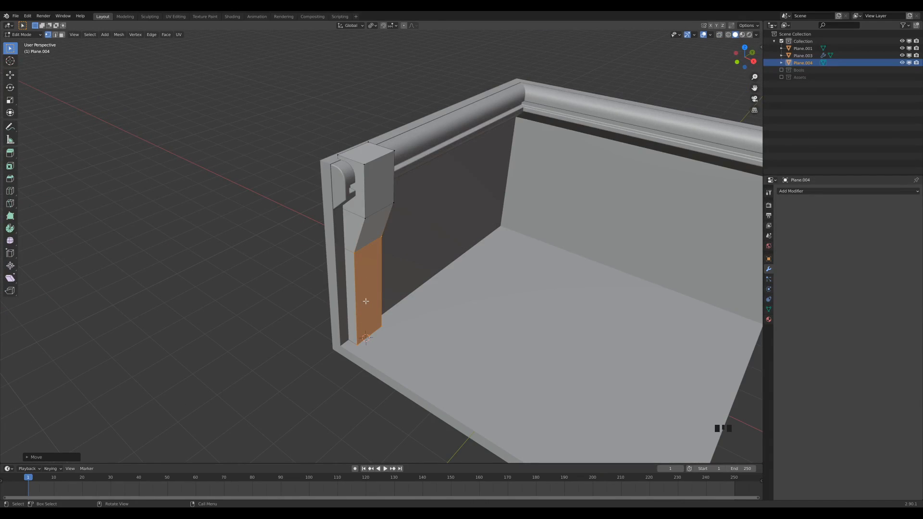
key("2")
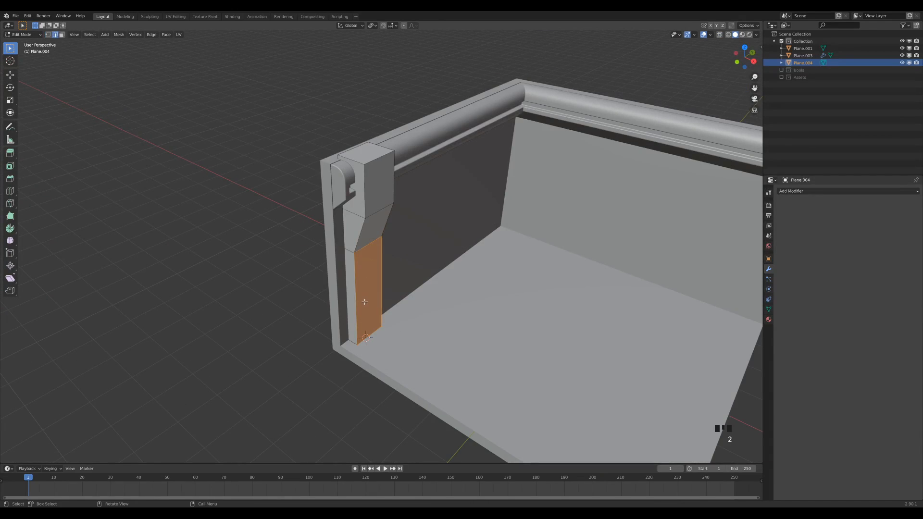
left_click(358, 236, "alt")
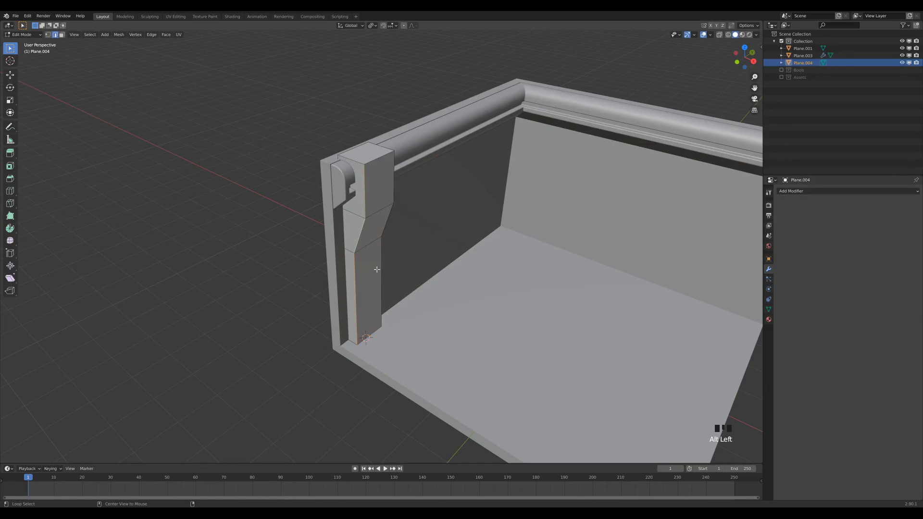
left_click(379, 254, "alt+shift")
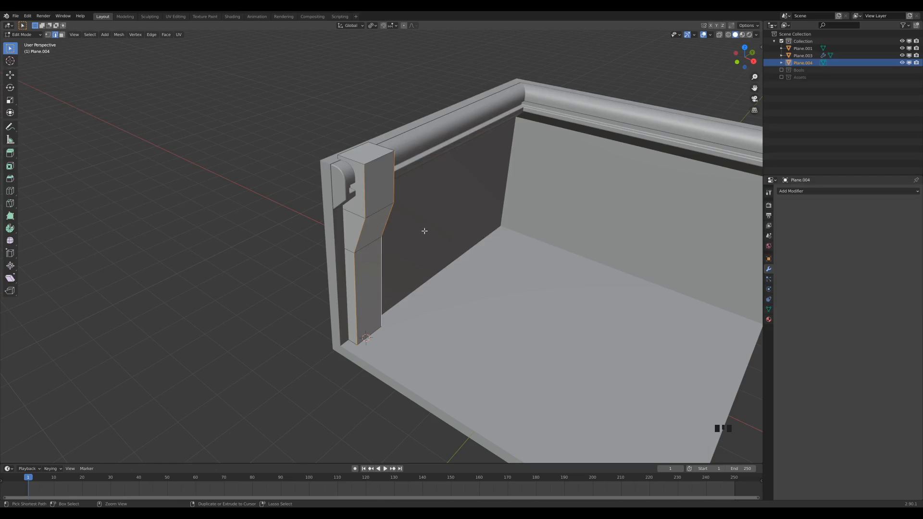
key("ctrl+b")
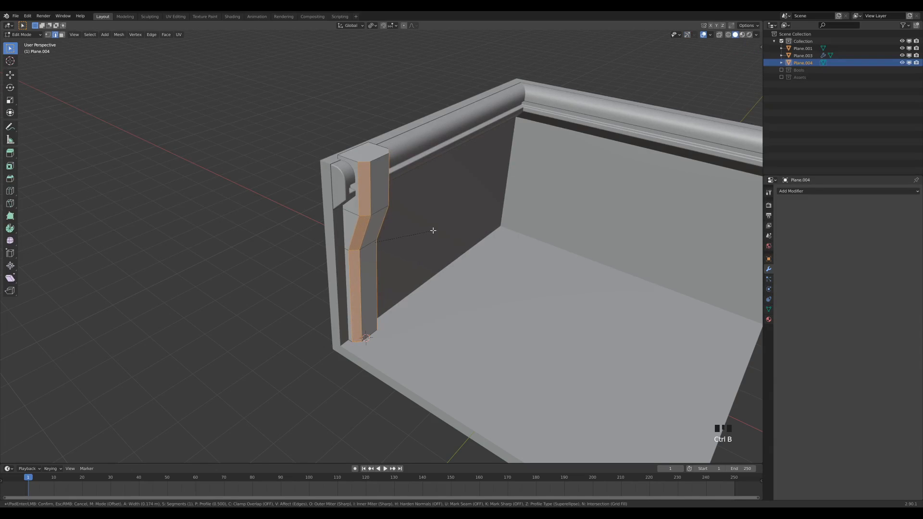
scroll(435, 230, "up", 2)
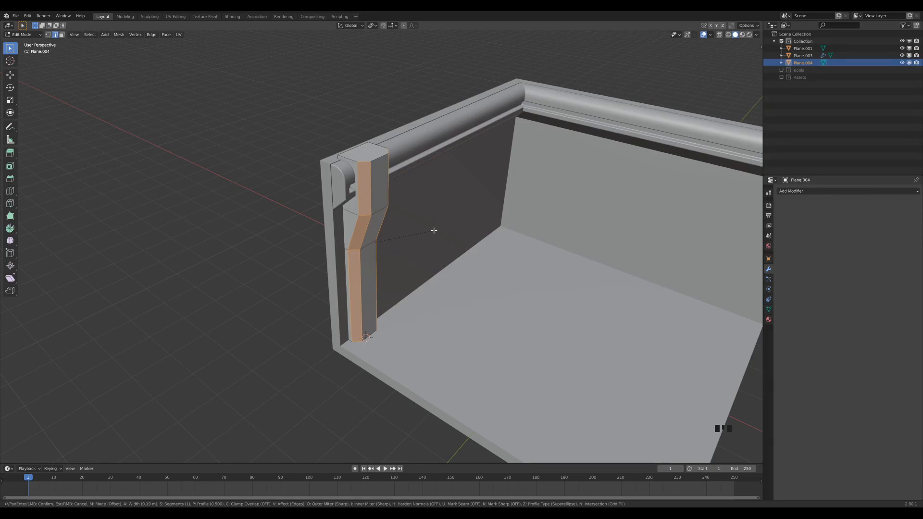
scroll(434, 230, "up", 1)
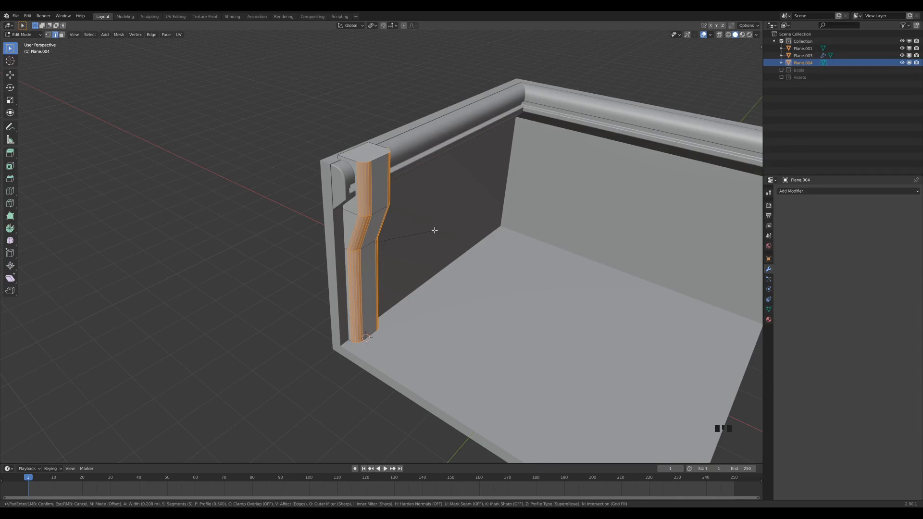
left_click(434, 231)
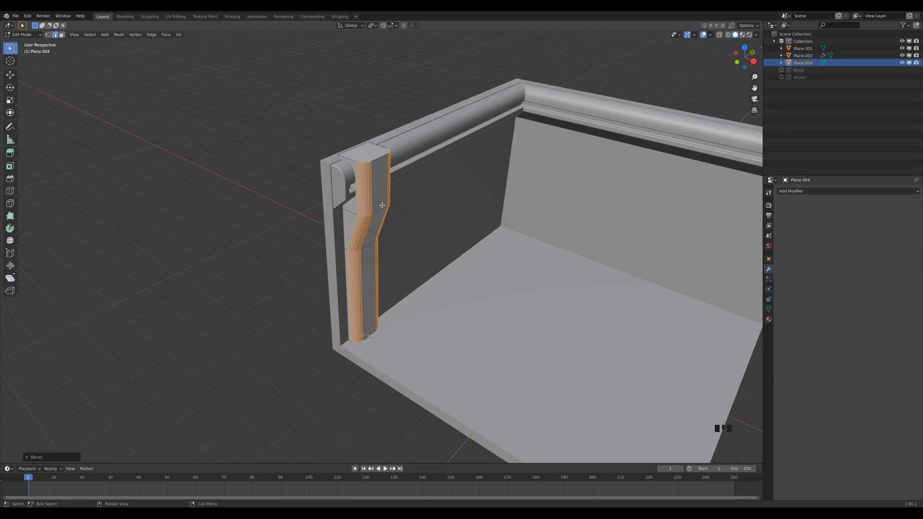
Return to Object Mode and apply Shade Smooth to the pillar
middle_click_drag(382, 205, 337, 235, "shift")
key("Tab")
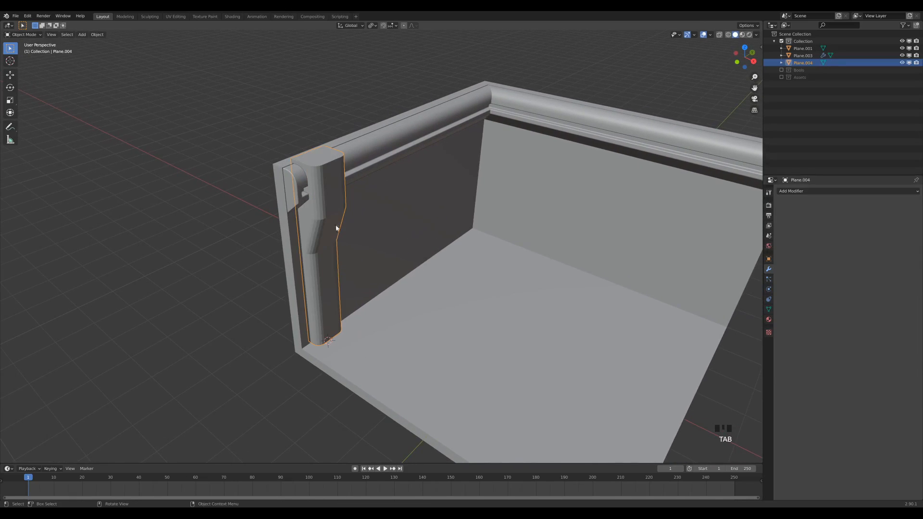
right_click(334, 193)
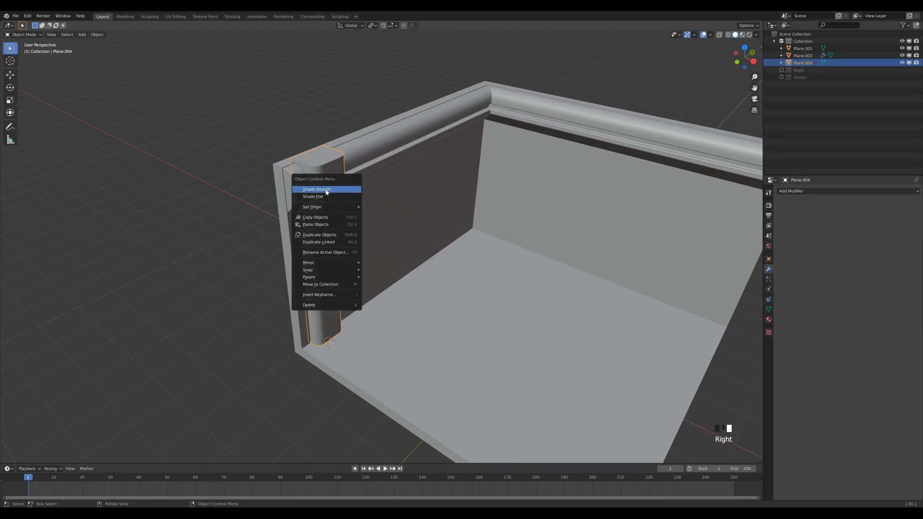
left_click(327, 191)
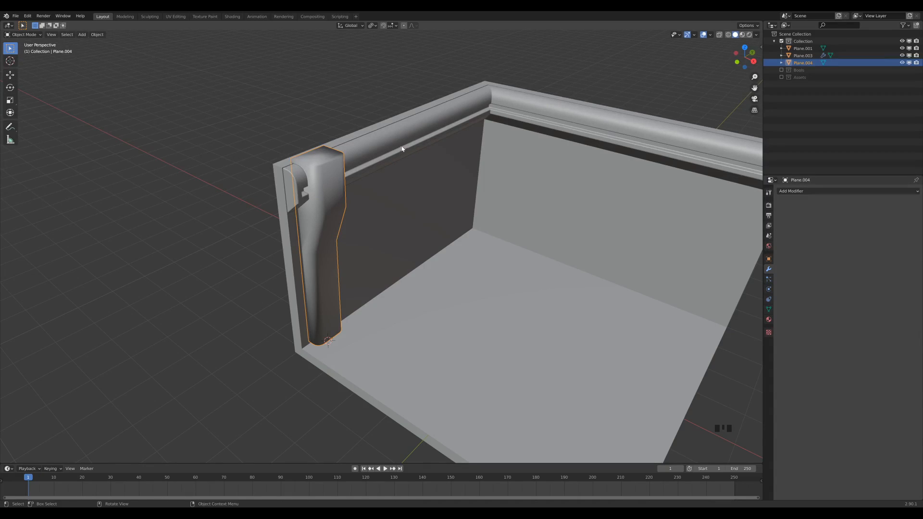
scroll(307, 181, "up", 3)
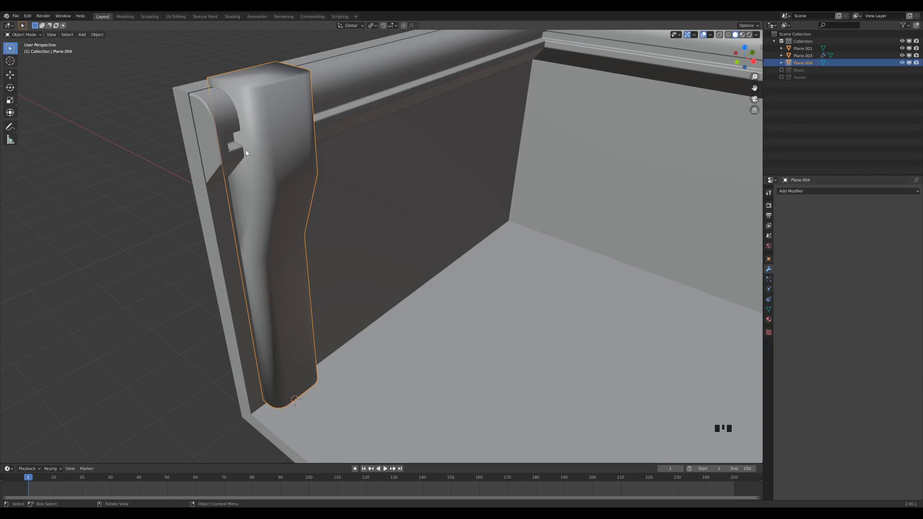
scroll(247, 151, "down", 2)
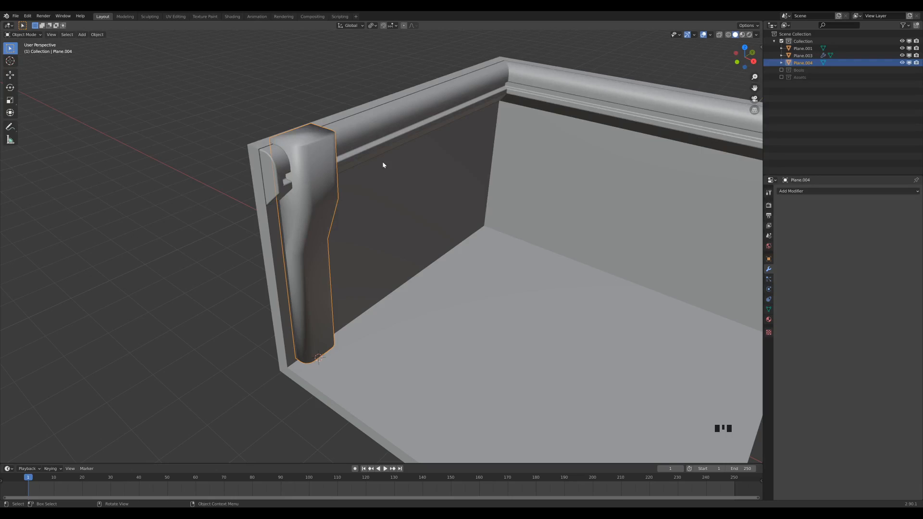
Join the pillar to the wall trim with a Bool Tool union and place the union modifier above the Bevel modifier
left_click(367, 136, "shift")
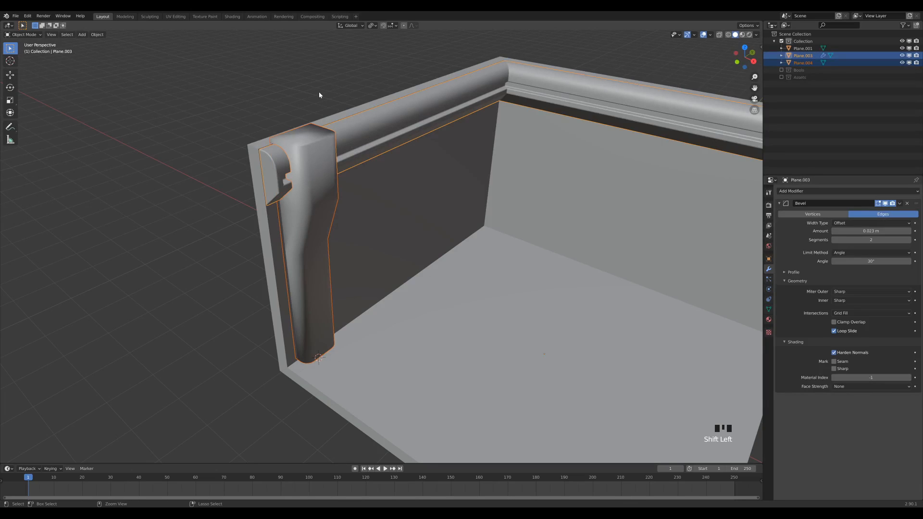
key("ctrl+KP_Add")
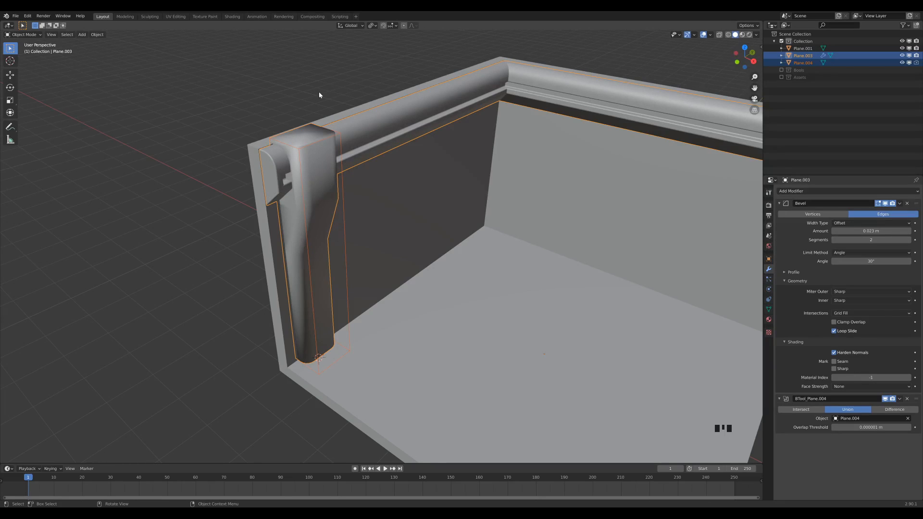
left_click(779, 204)
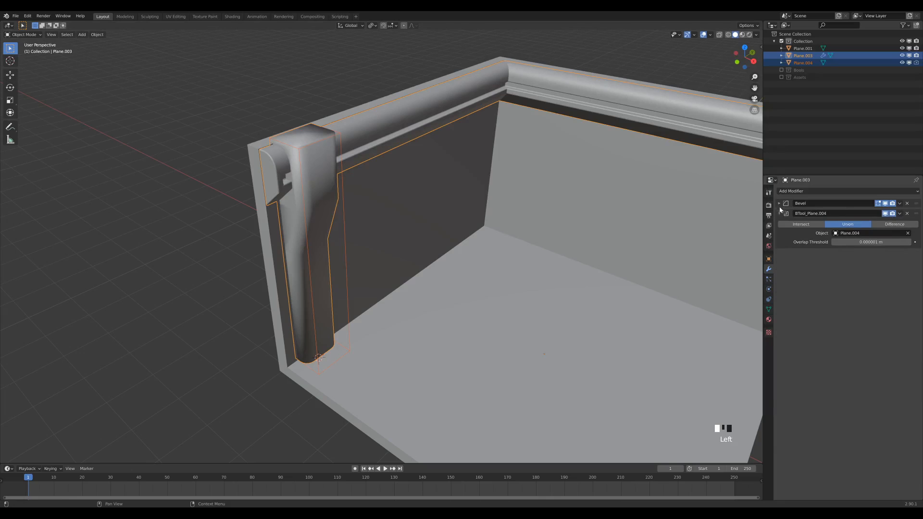
left_click(780, 214)
left_click_drag(916, 215, 920, 204)
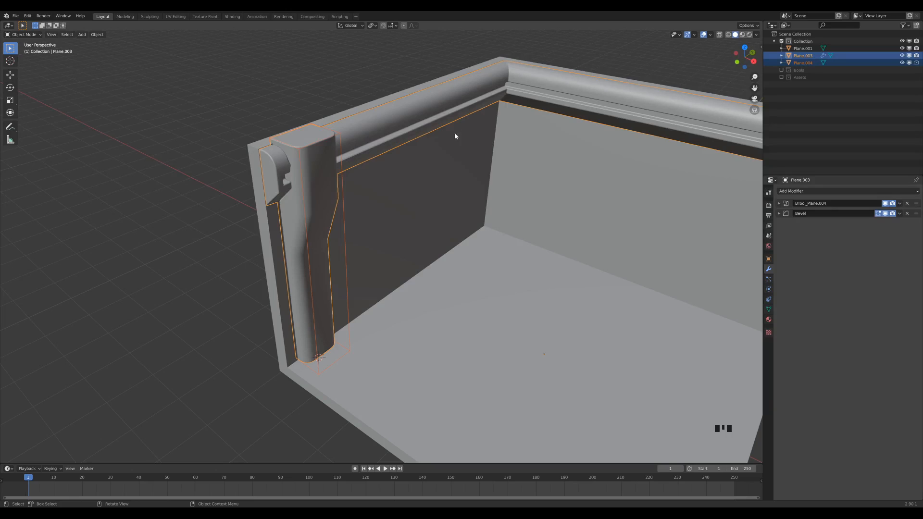
Enter Edit Mode on the trim and pillar together and display their face normals
key("Tab")
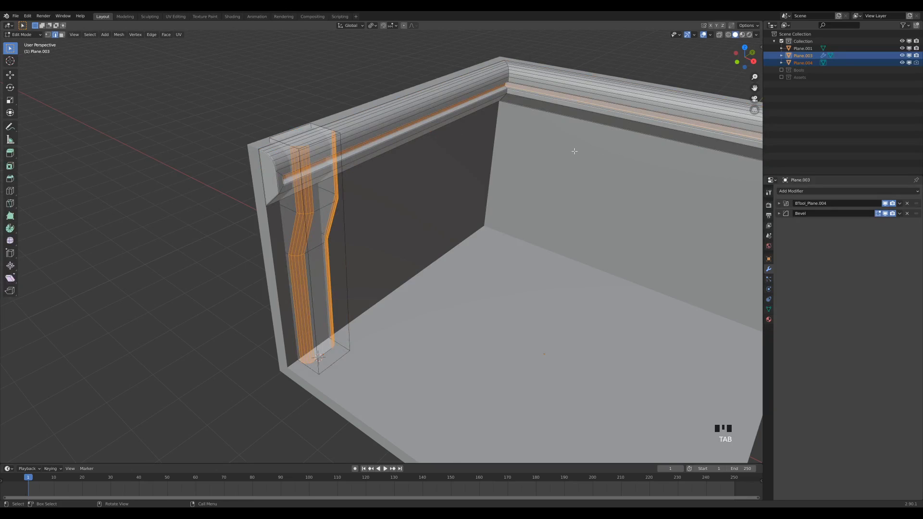
left_click(711, 36)
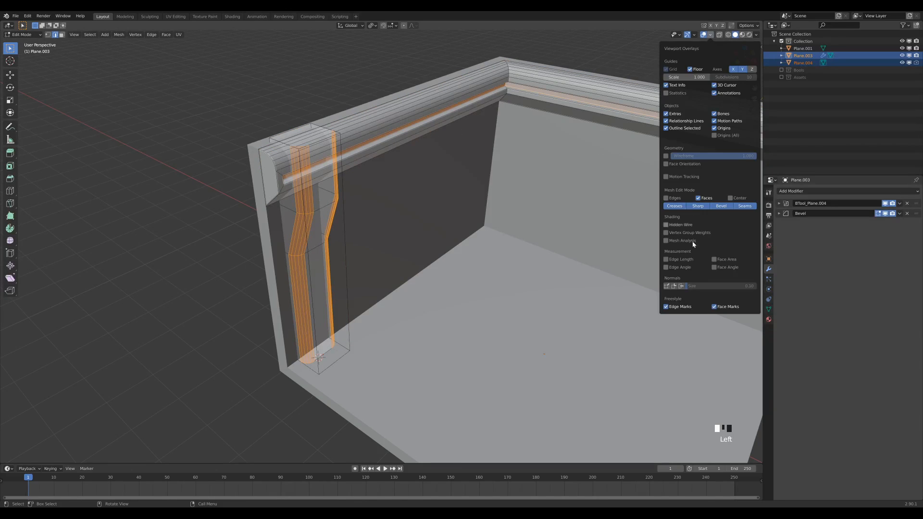
left_click(681, 287)
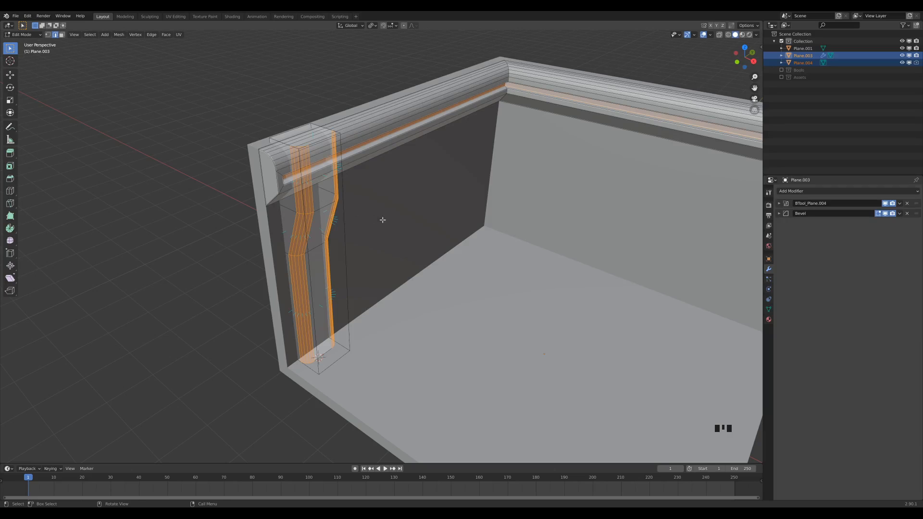
scroll(380, 220, "down", 2)
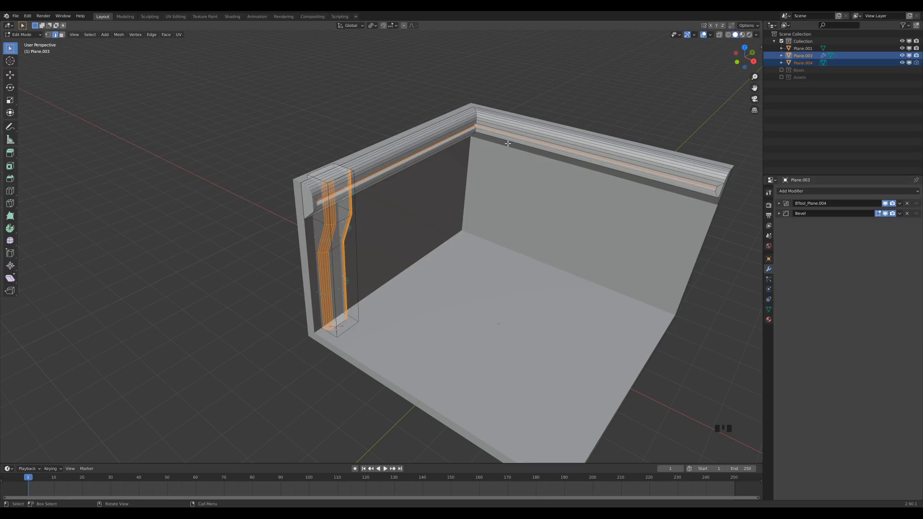
Try recalculating the outward normals of all trim and pillar faces
key("a")
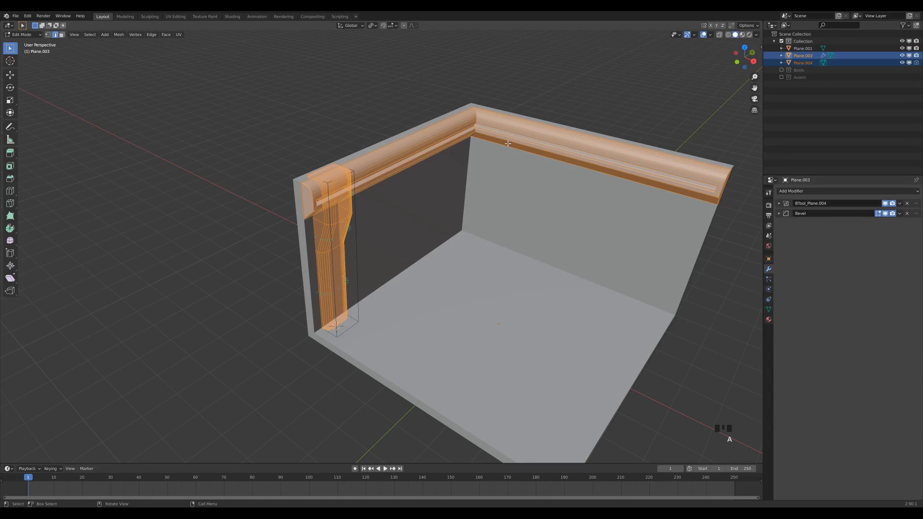
key("shift+n")
key("ctrl+z")
Turn on X-ray and examine the face normals of the trim and pillar from several angles
key("z")
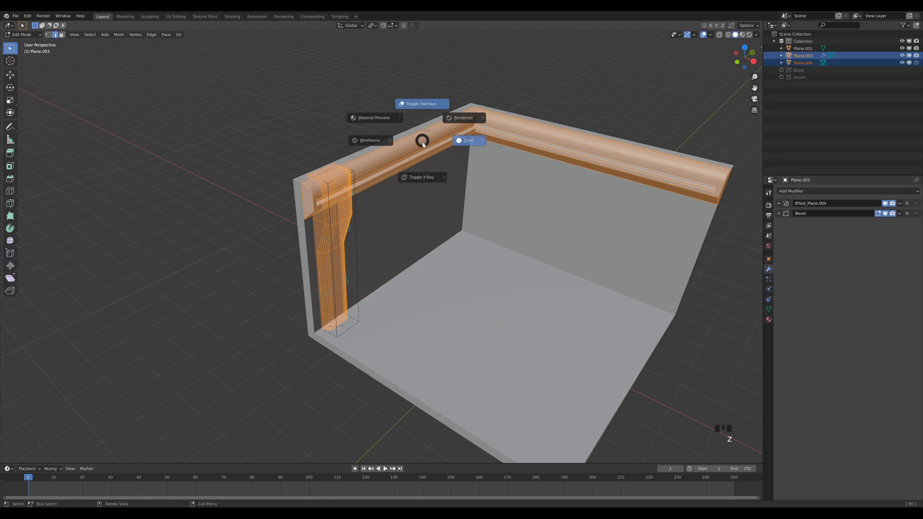
left_click(427, 181)
scroll(419, 155, "up", 3)
middle_click_drag(432, 84, 409, 81)
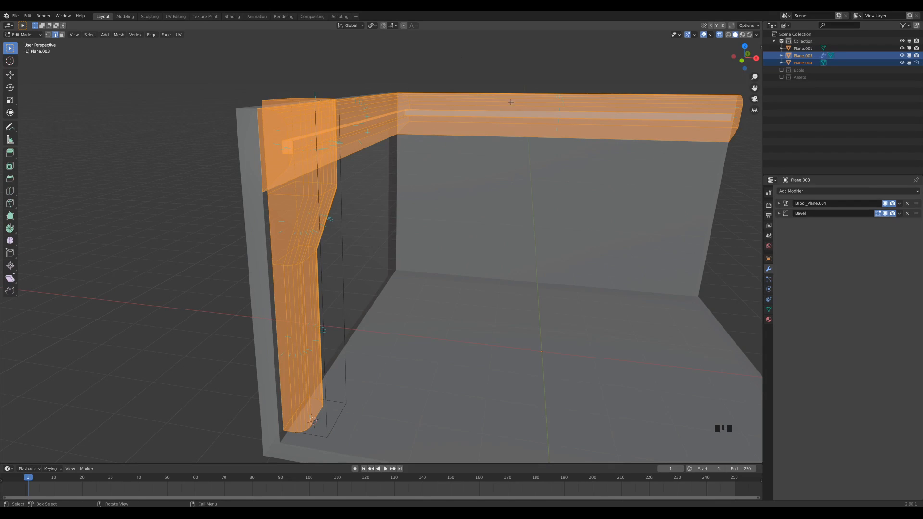
middle_click_drag(512, 102, 485, 107)
scroll(485, 106, "down", 2)
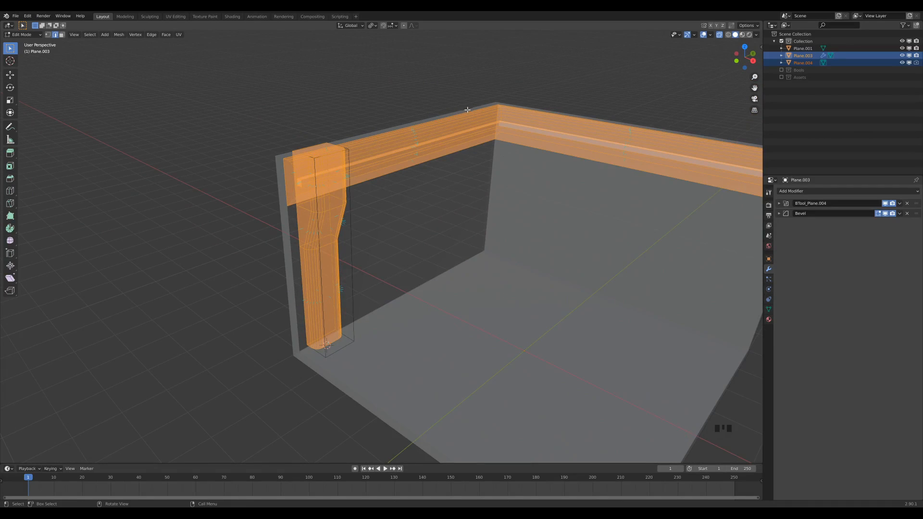
Return to solid shading without X-ray, recalculate the outward normals of the trim and pillar, and leave Edit Mode
key("z")
left_click(462, 150)
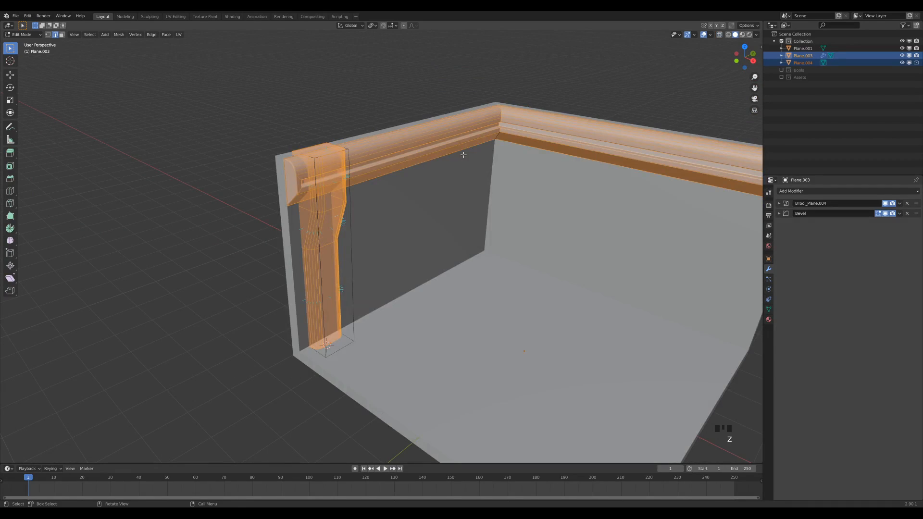
key("shift+n")
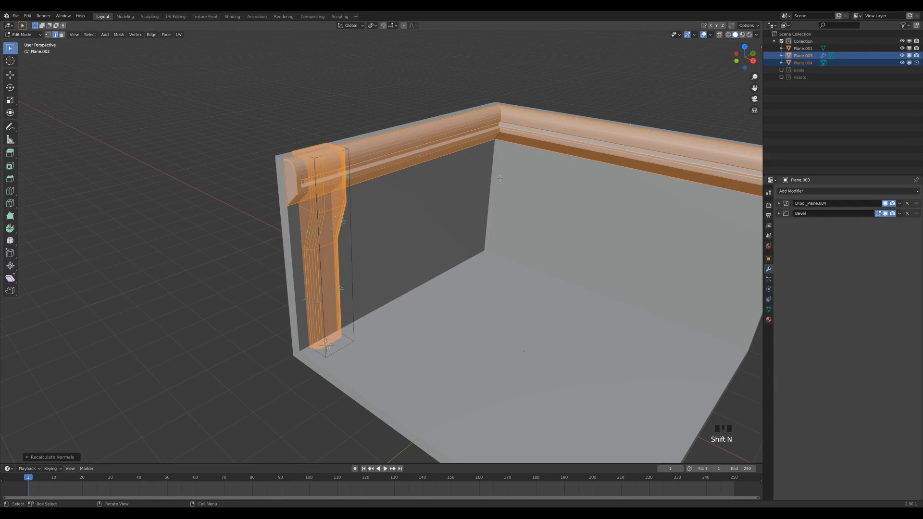
middle_click_drag(496, 174, 466, 188)
key("Tab")
Set the outer miter of the trim's Bevel modifier to Arc, with the wireframe overlay shown on the pillar joint, and deselect everything
middle_click_drag(287, 151, 323, 111)
scroll(373, 181, "up", 3)
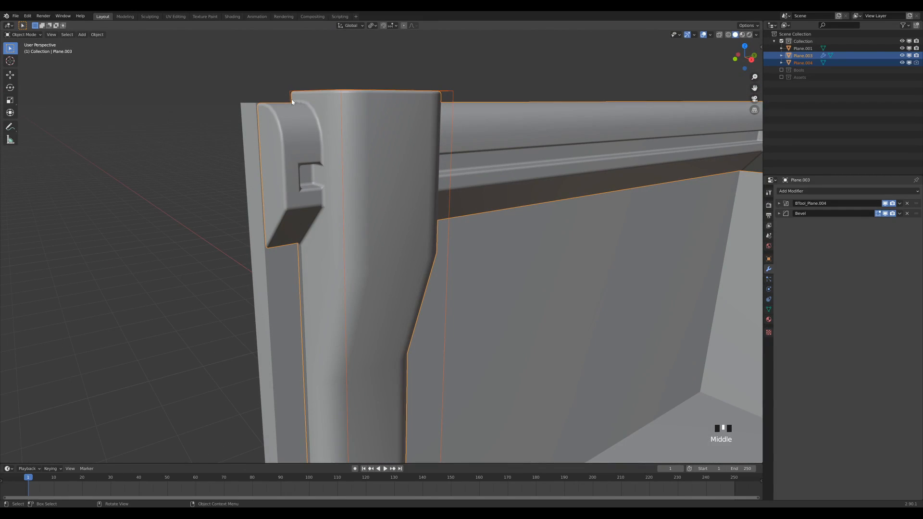
middle_click_drag(368, 178, 320, 180)
key("less")
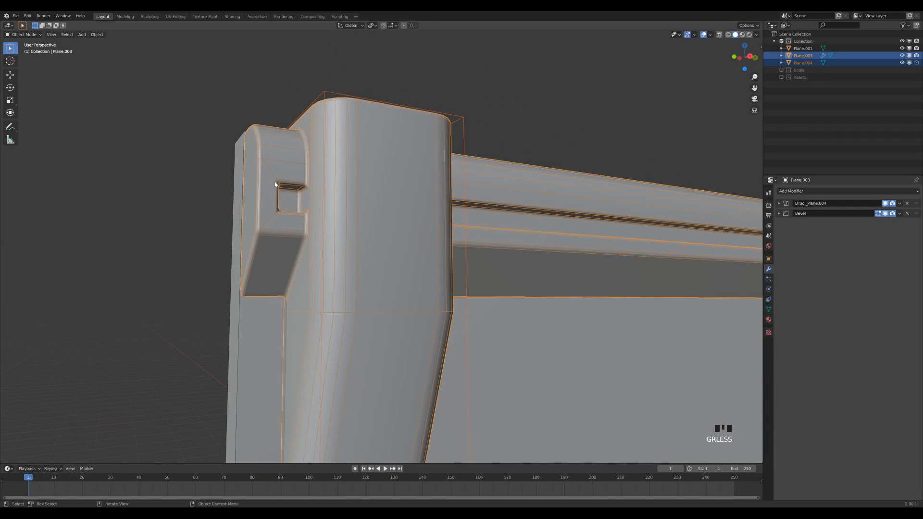
left_click(780, 214)
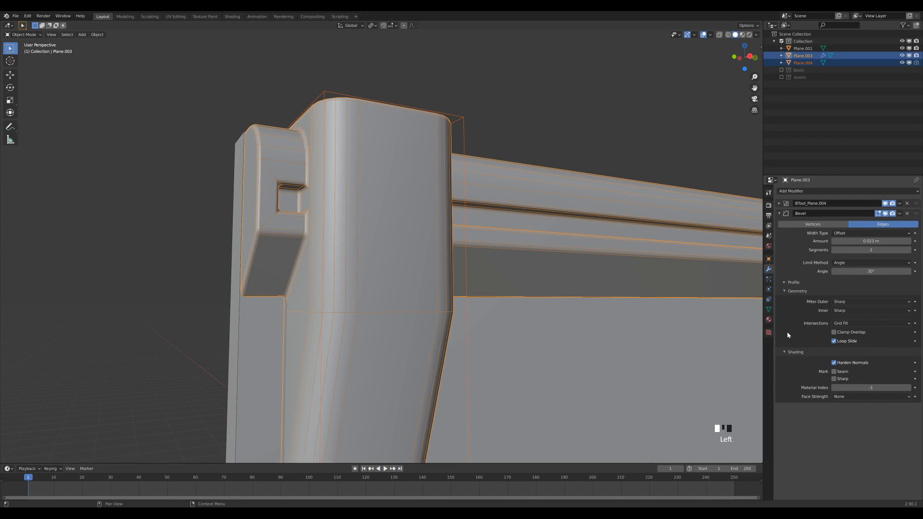
right_click(828, 304)
left_click(852, 302)
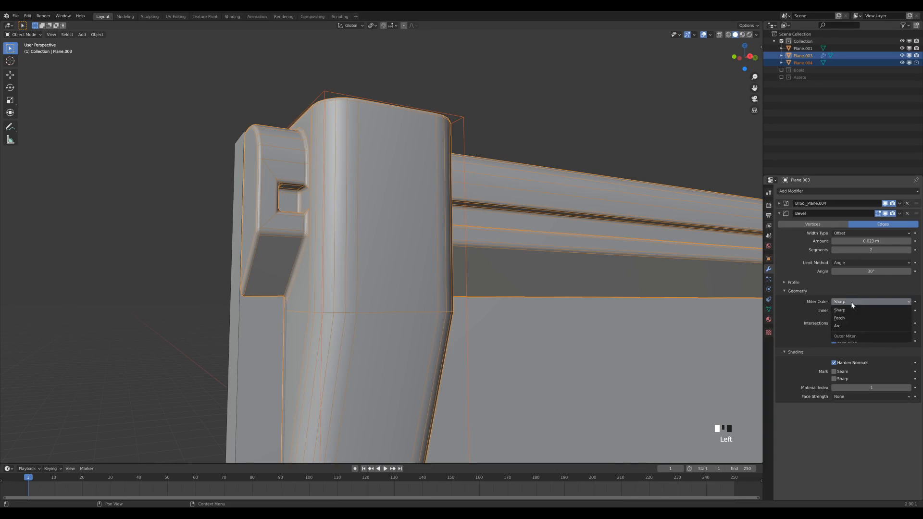
left_click(842, 327)
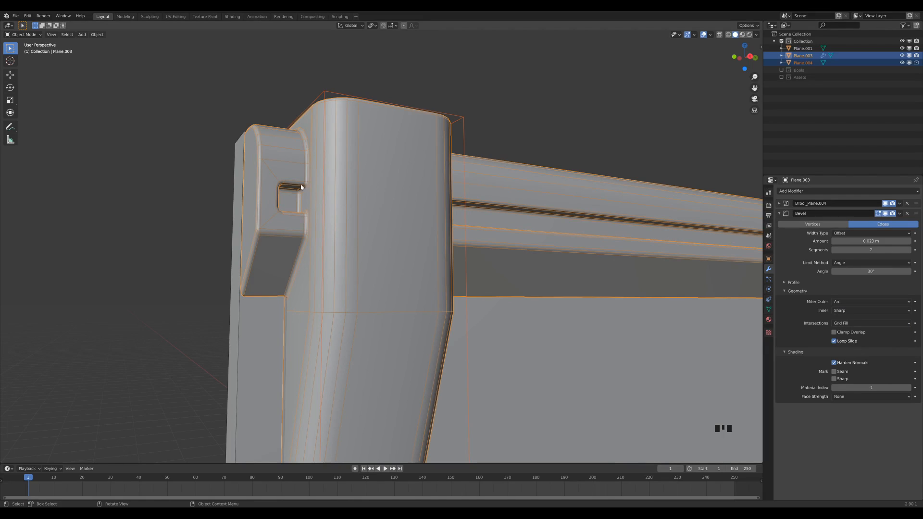
middle_click_drag(327, 189, 515, 173)
scroll(529, 192, "down", 3)
middle_click_drag(548, 219, 558, 248)
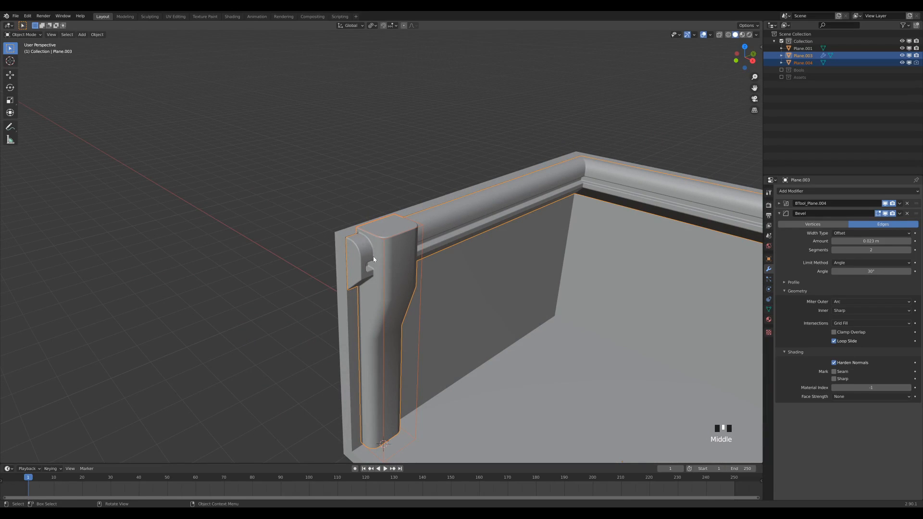
middle_click_drag(585, 313, 452, 237, "shift")
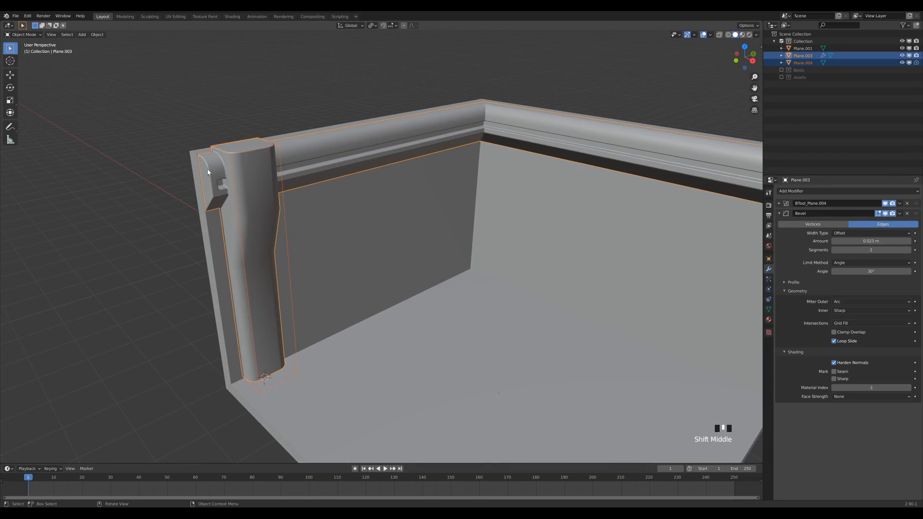
left_click(256, 93)
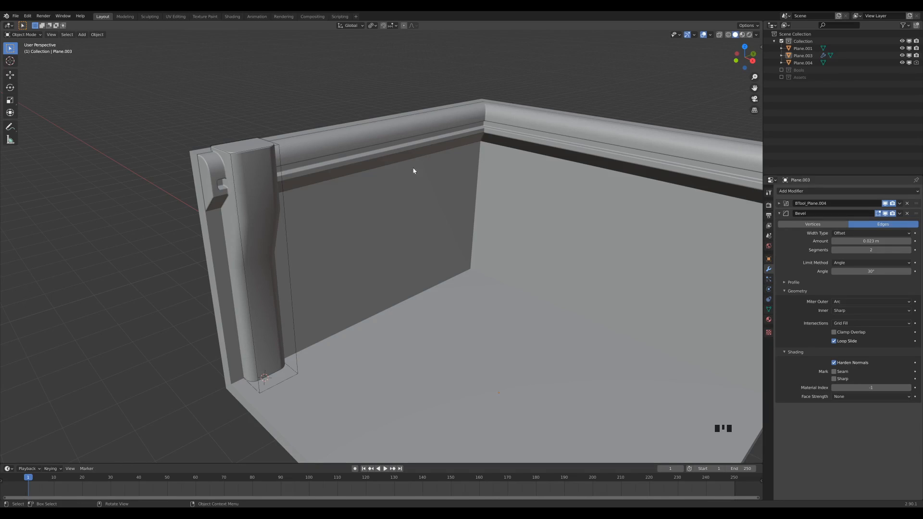
Make a linked duplicate of the pillar in top view and place it near the open end of the back wall
middle_click_drag(413, 171, 175, 68)
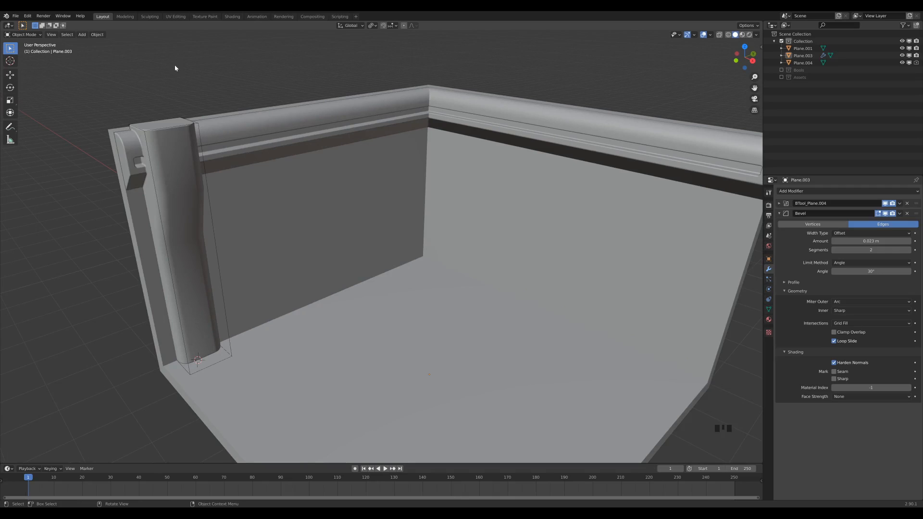
left_click(147, 146)
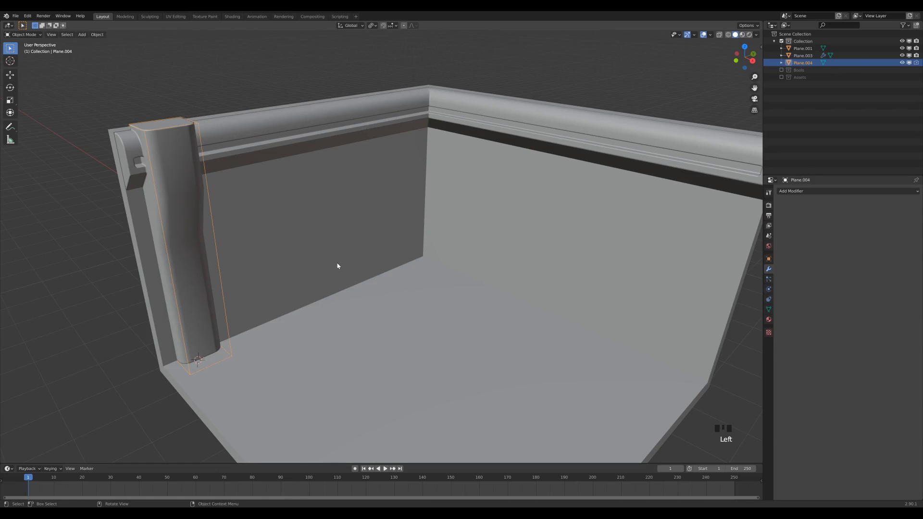
key("KP_7")
middle_click_drag(506, 189, 436, 240, "shift")
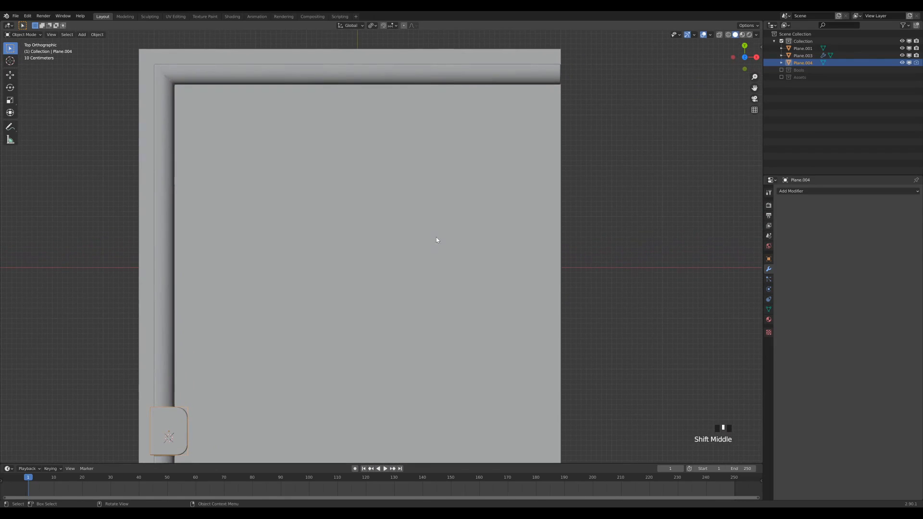
scroll(438, 238, "down", 1)
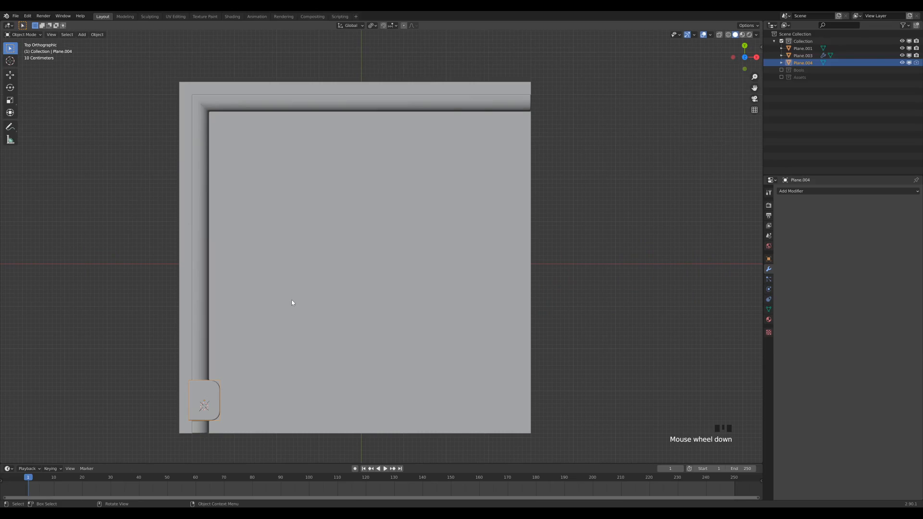
key("alt+d")
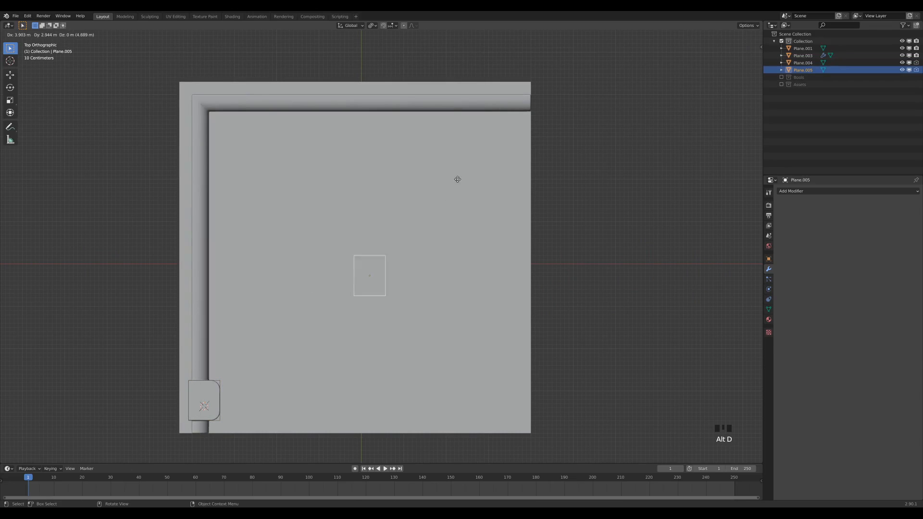
left_click(459, 129)
key("g")
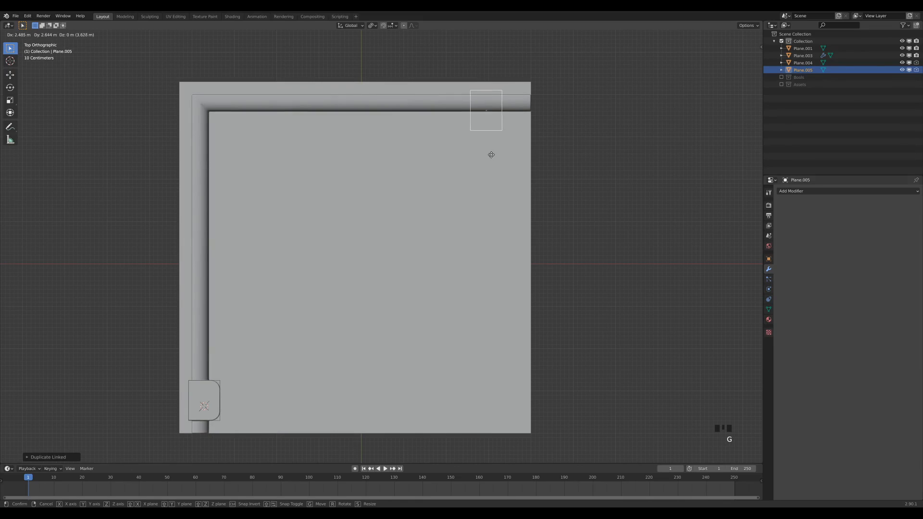
left_click(488, 160)
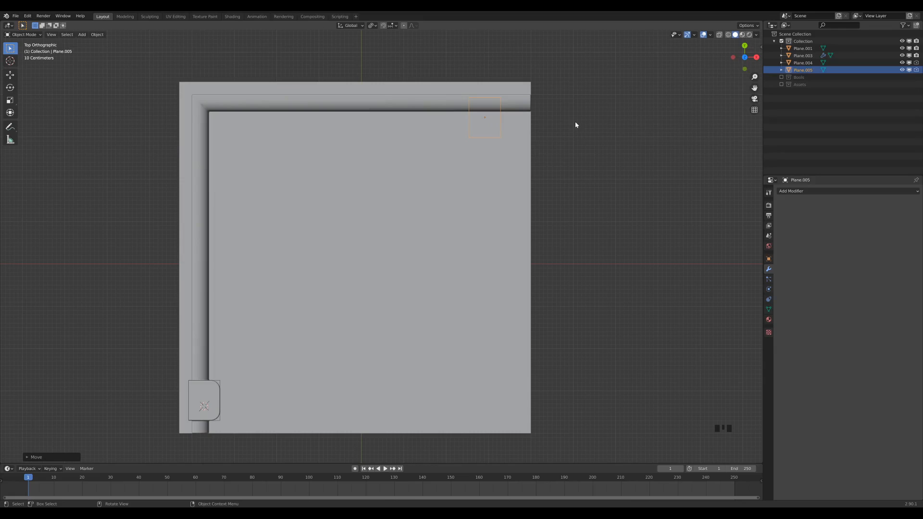
Rotate the duplicated pillar by -90 degrees and check its orientation against the original in Edit Mode
key("r")
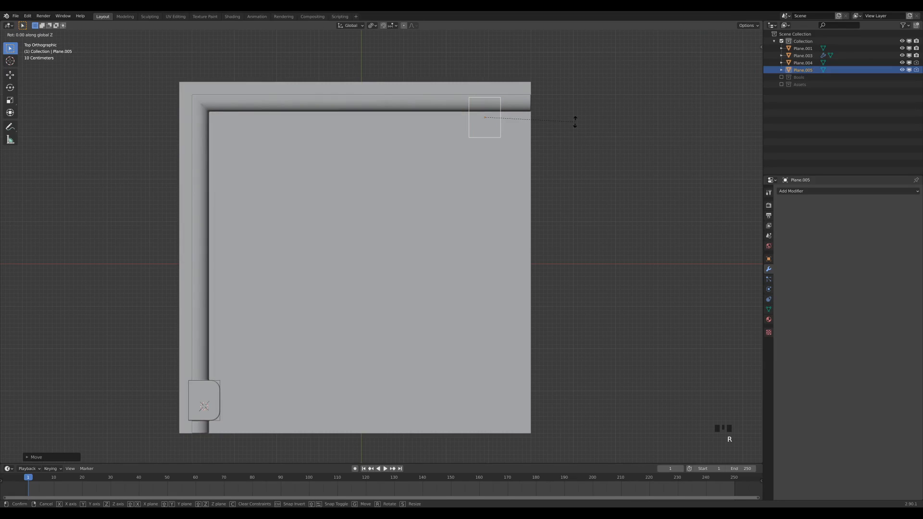
type("-90")
left_click(575, 121)
middle_click_drag(571, 143, 595, 167)
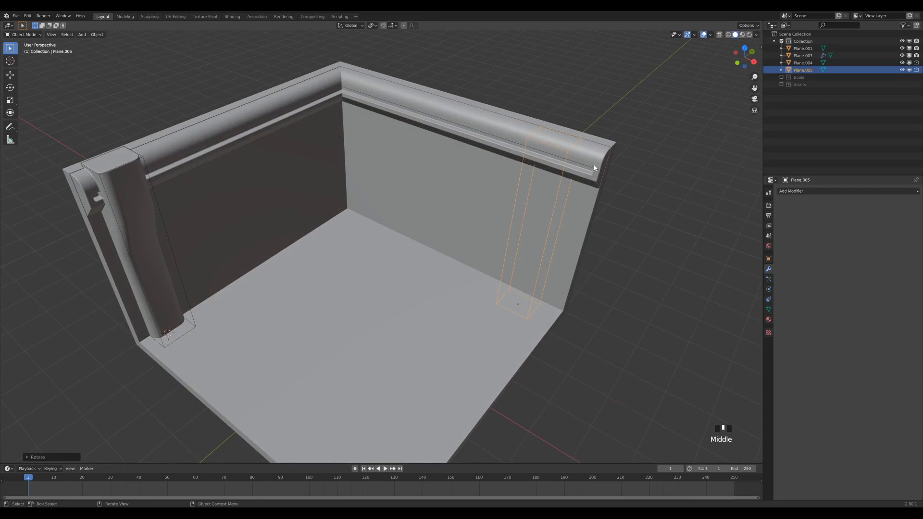
key("Tab")
key("Tab")
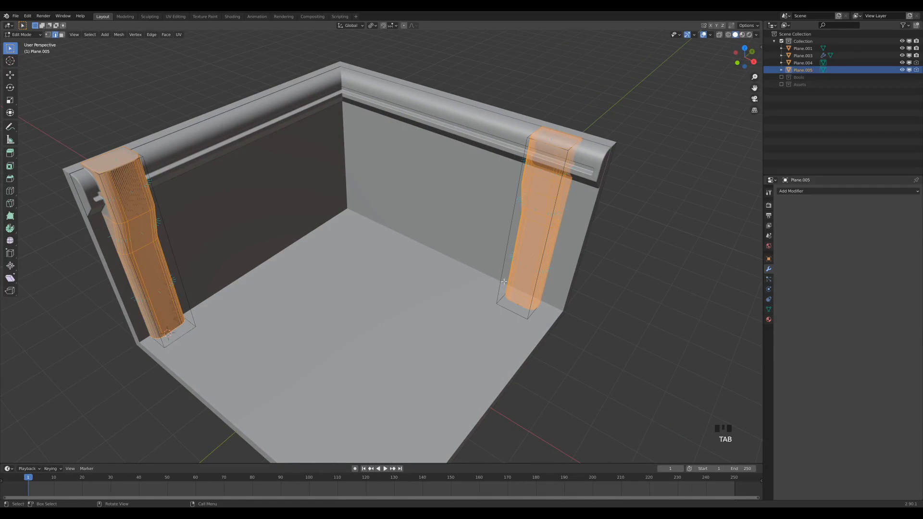
Move the rotated pillar in top view about 0.28 m along X and 0.27 m along Y into the back wall's trim
key("KP_7")
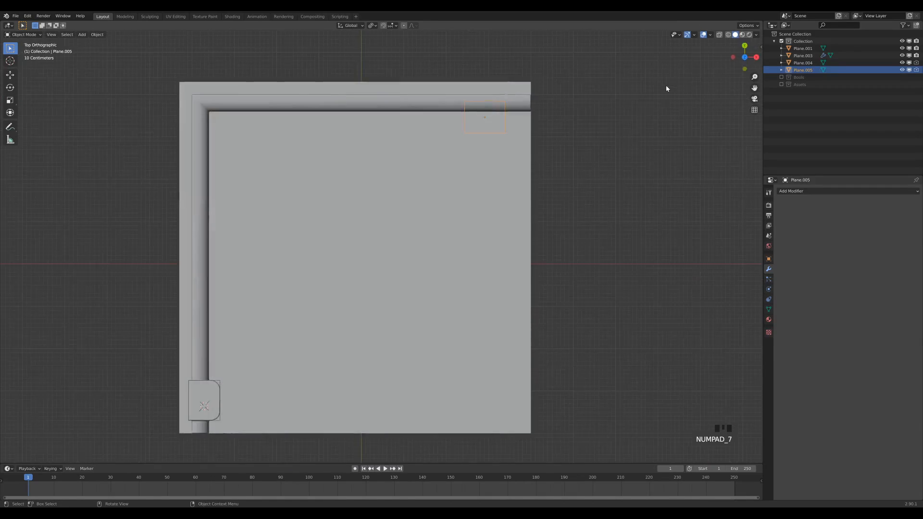
middle_click_drag(657, 80, 507, 149, "shift")
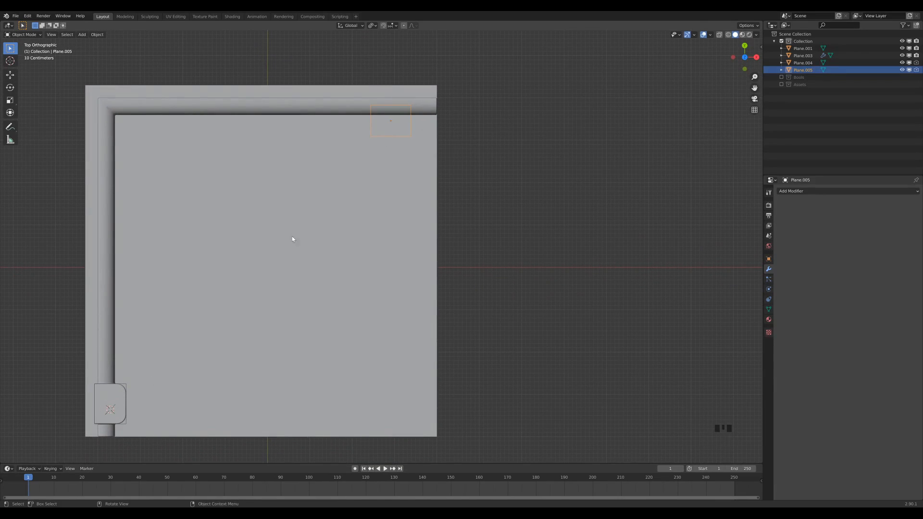
key("g")
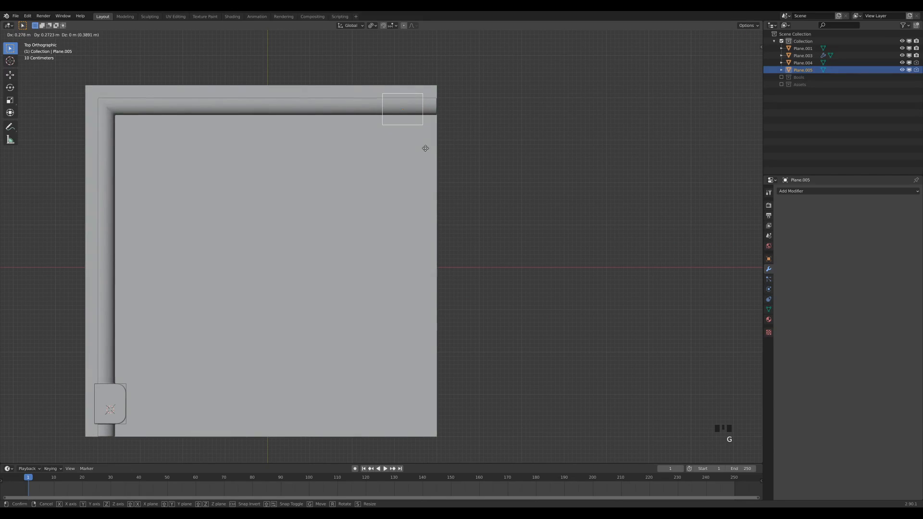
left_click(426, 148)
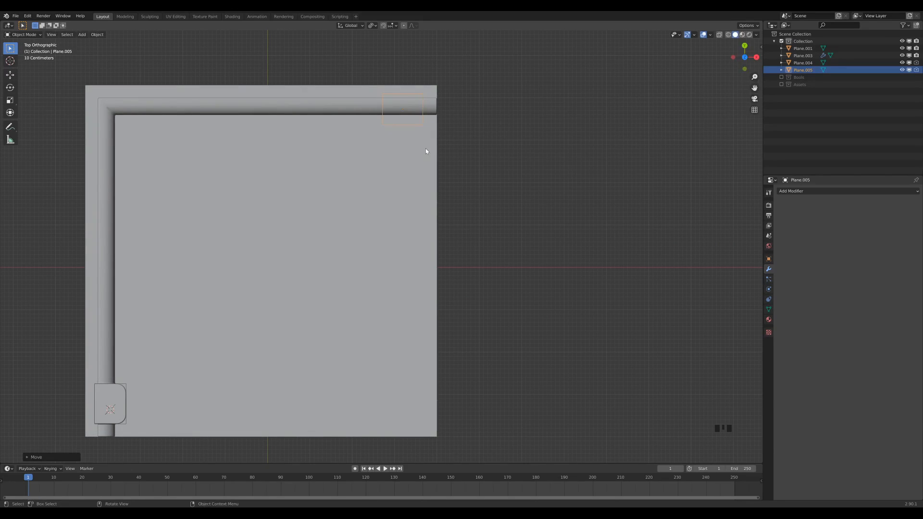
mouse_move(425, 148)
middle_mouse_down()
mouse_move(409, 161)
mouse_move(438, 160)
middle_mouse_up()
Make a linked duplicate of the back wall pillar and place it about -4.3 m along the X axis
key("KP_7")
key("alt+d")
key("x")
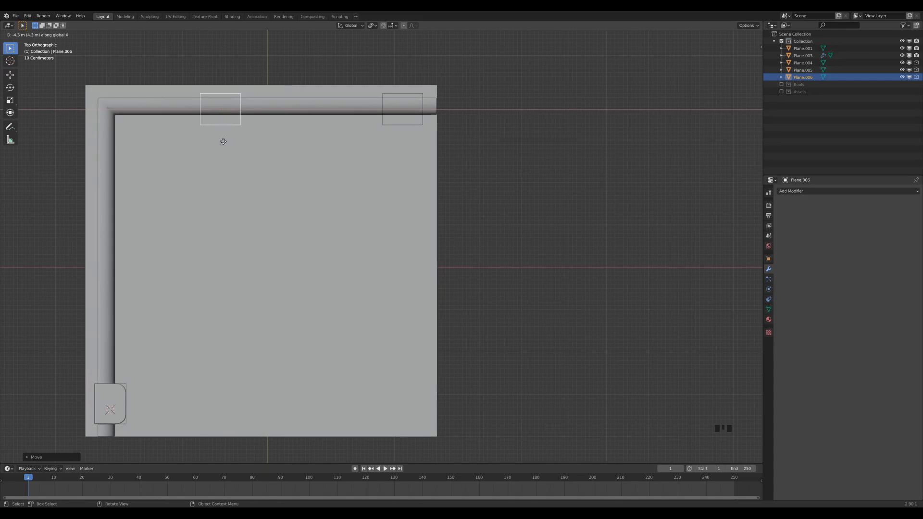
left_click(223, 141)
middle_click_drag(416, 197, 400, 153)
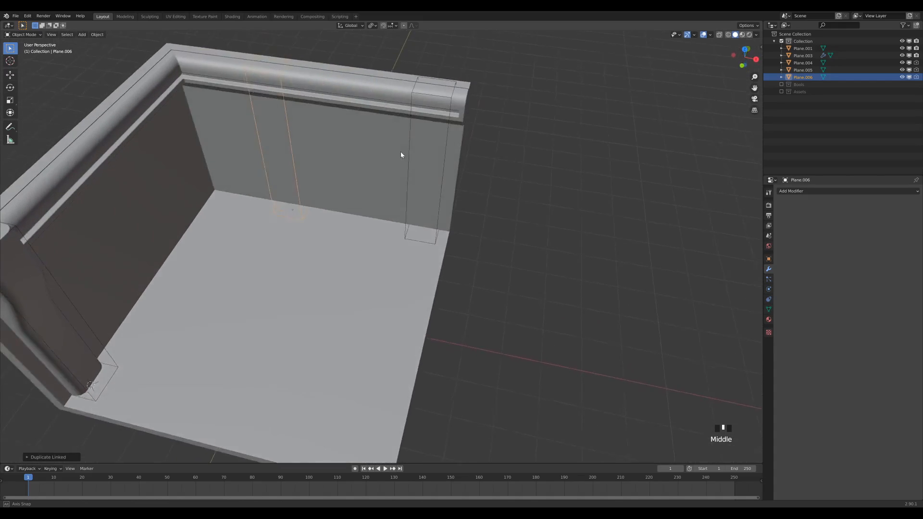
Union both back wall pillars to the wall trim with Bool Tool, keeping the trim as the active object
scroll(411, 148, "down", 2)
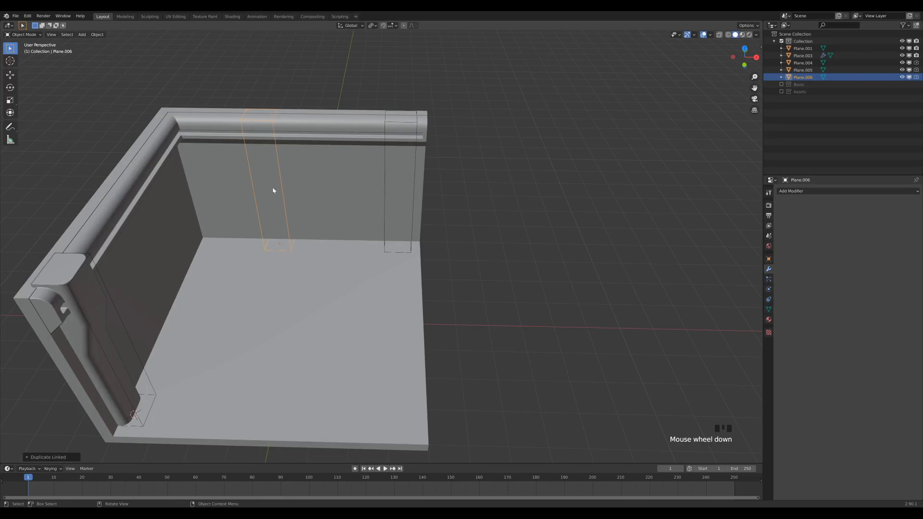
left_click(404, 126, "shift")
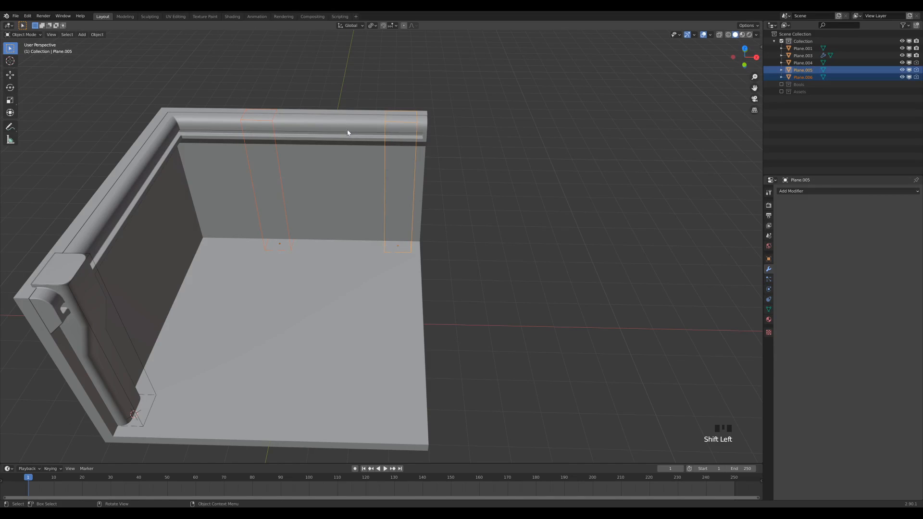
left_click(318, 129, "shift")
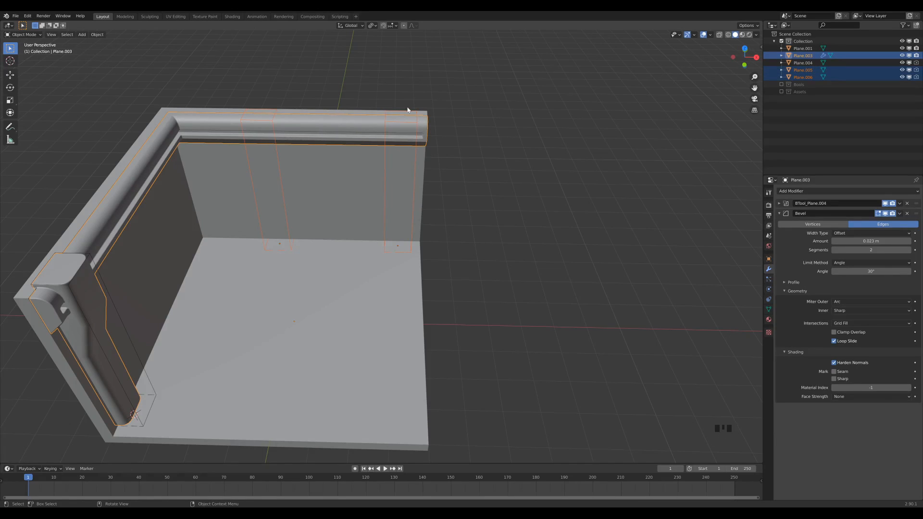
key("ctrl+KP_Add")
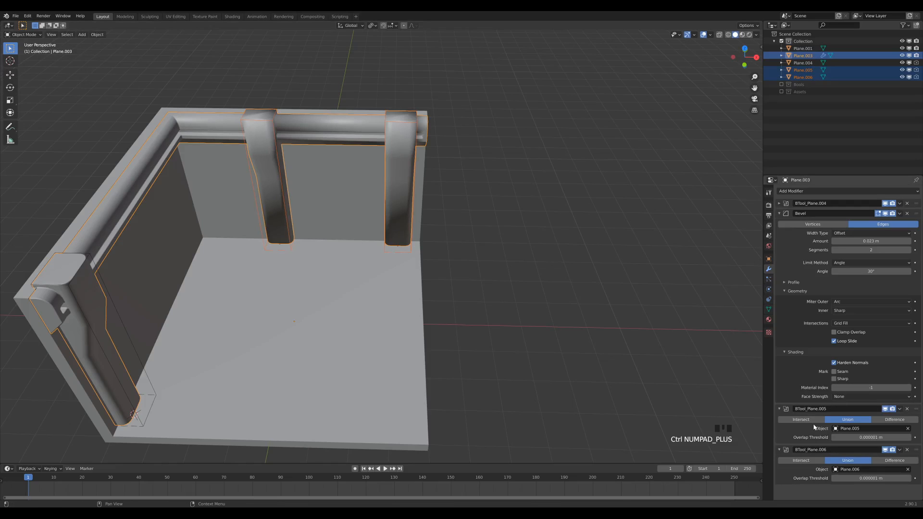
Collapse the trim's modifiers and move Bevel below all the Boolean unions, checking the beveled pillar joints at the wall end
left_click(780, 213)
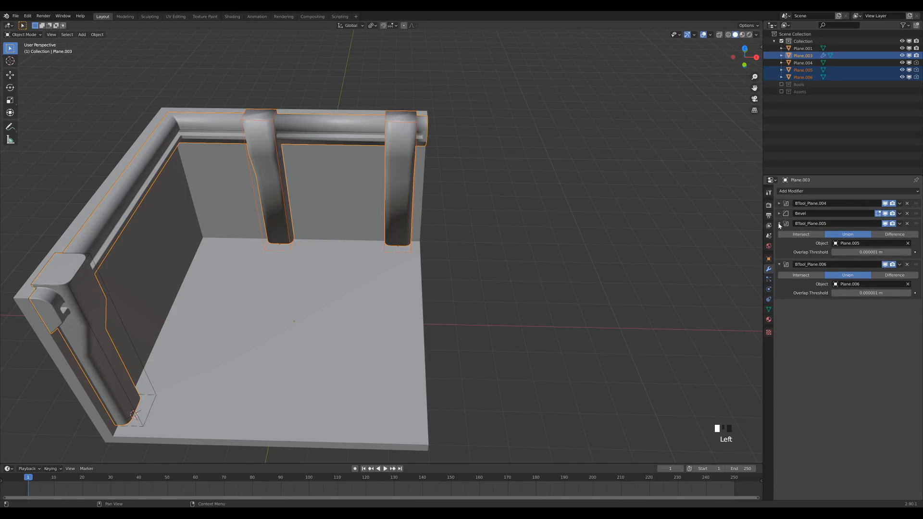
left_click(779, 224)
left_click(779, 233)
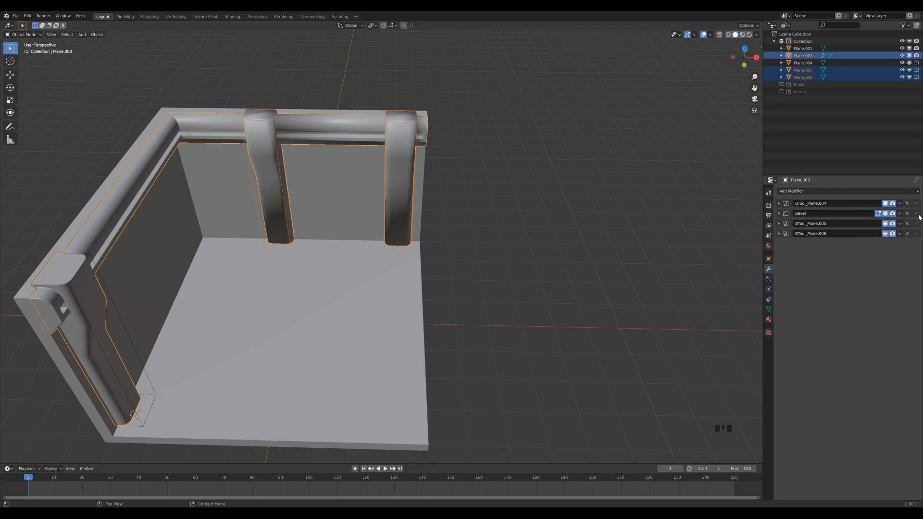
left_click_drag(918, 215, 920, 244)
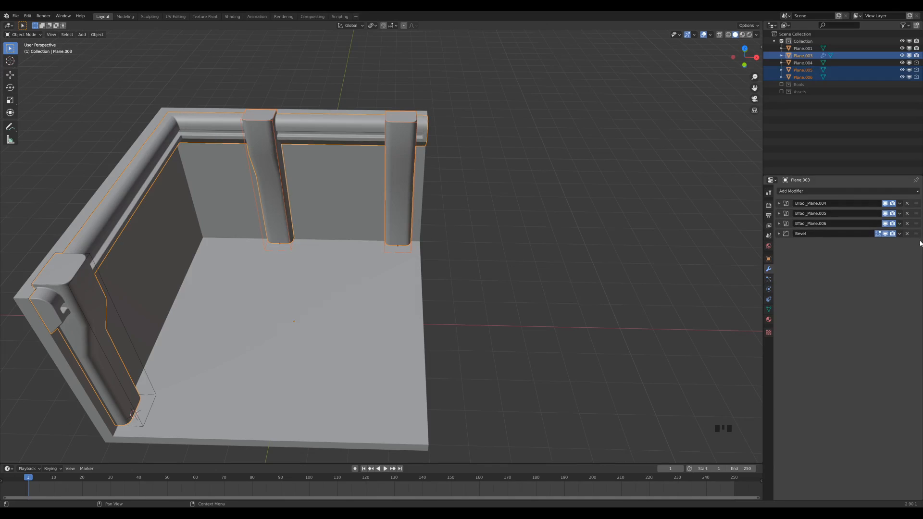
left_click(551, 151)
middle_click_drag(551, 152, 610, 98)
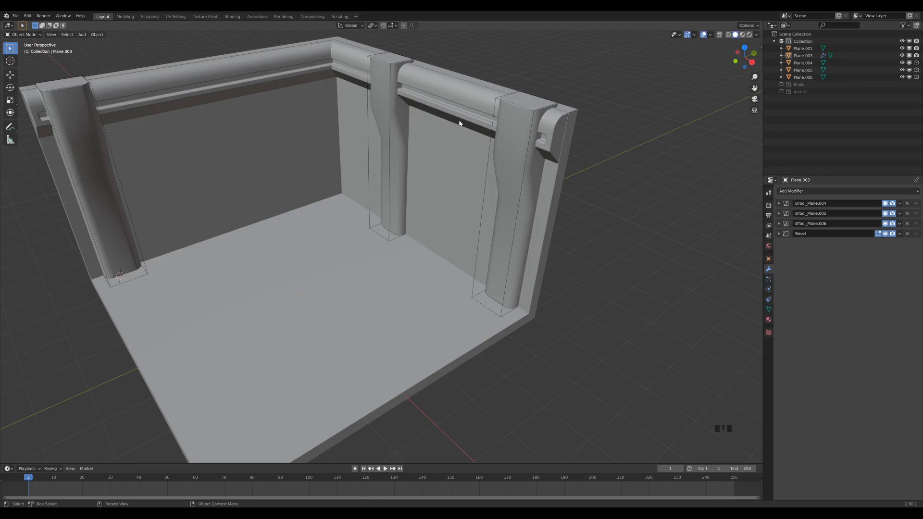
left_click(544, 129)
scroll(627, 136, "up", 3)
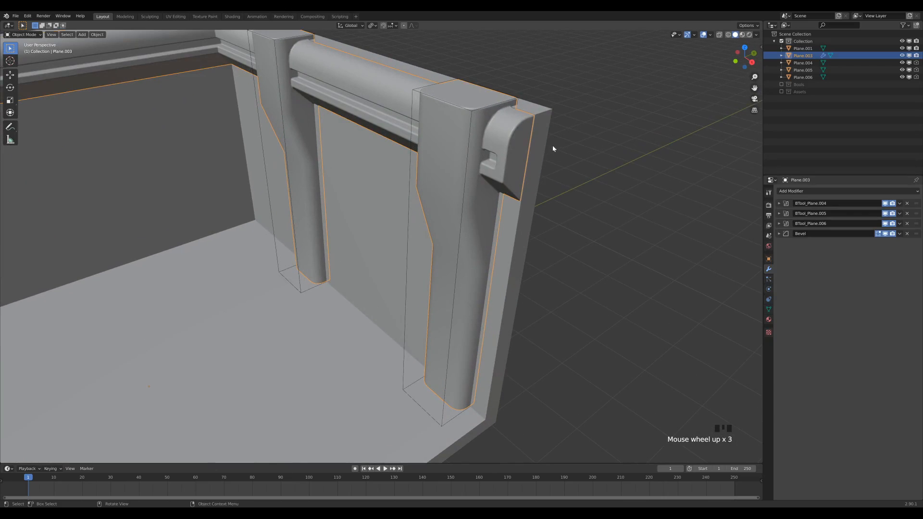
Set the wall trim's Bevel modifier amount to about 0.017 m and deselect the trim
left_click(780, 234)
mouse_move(868, 262)
left_mouse_down()
mouse_move(846, 262)
mouse_move(856, 261)
left_mouse_up()
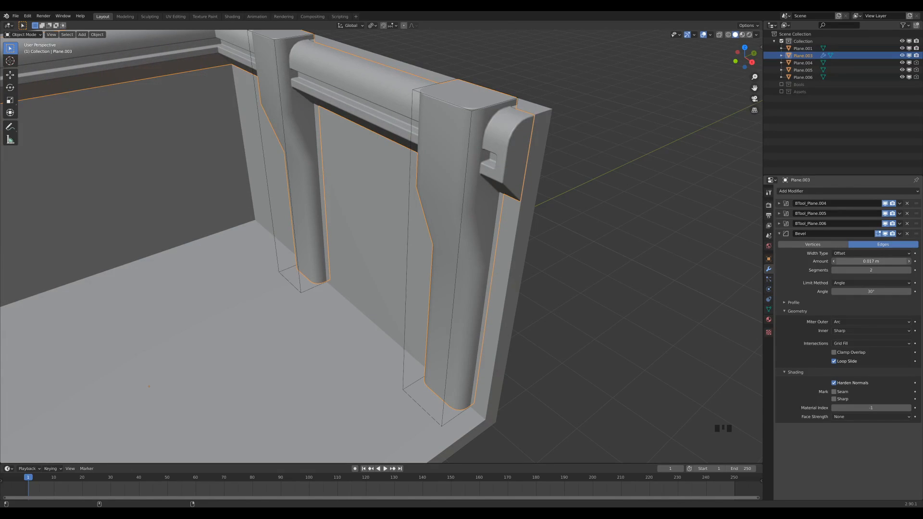
left_click(780, 233)
left_click(583, 150)
scroll(481, 160, "down", 6)
middle_click_drag(337, 224, 489, 161, "shift")
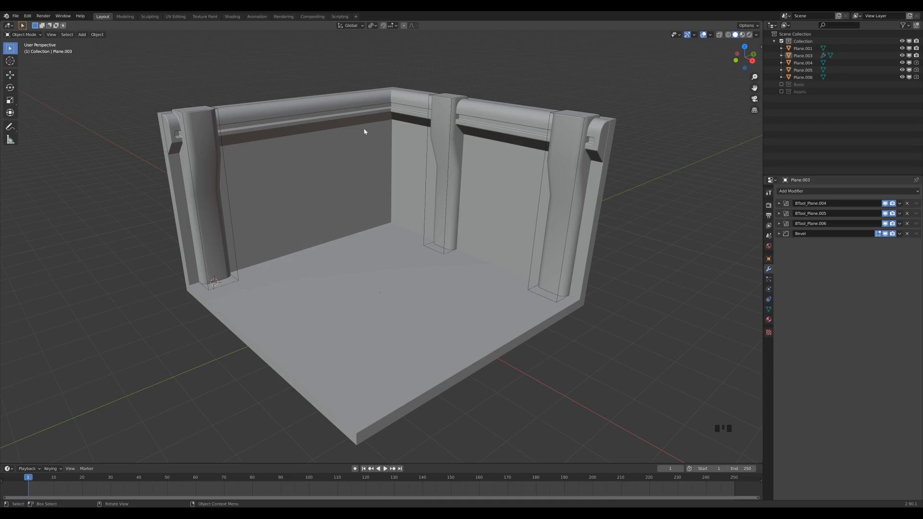
Duplicate the room's two inner wall faces in place and separate the copy into its own object
left_click(357, 189)
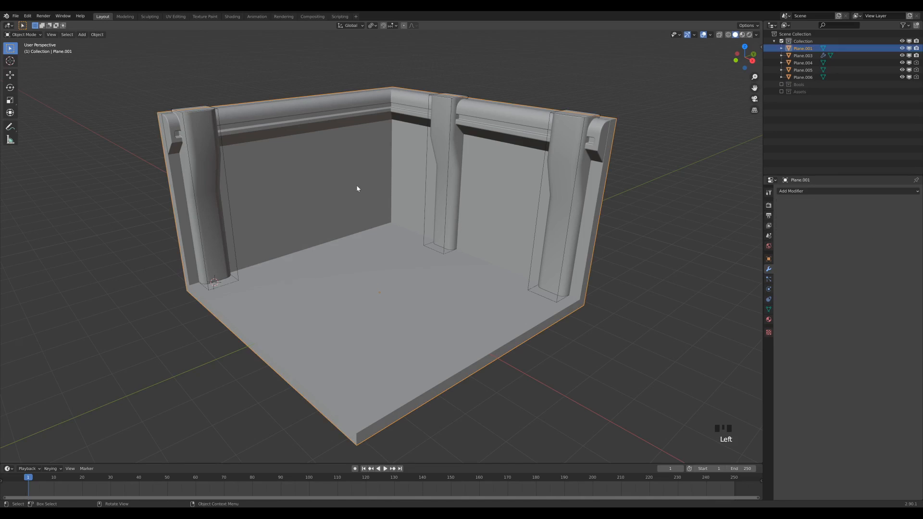
key("Tab")
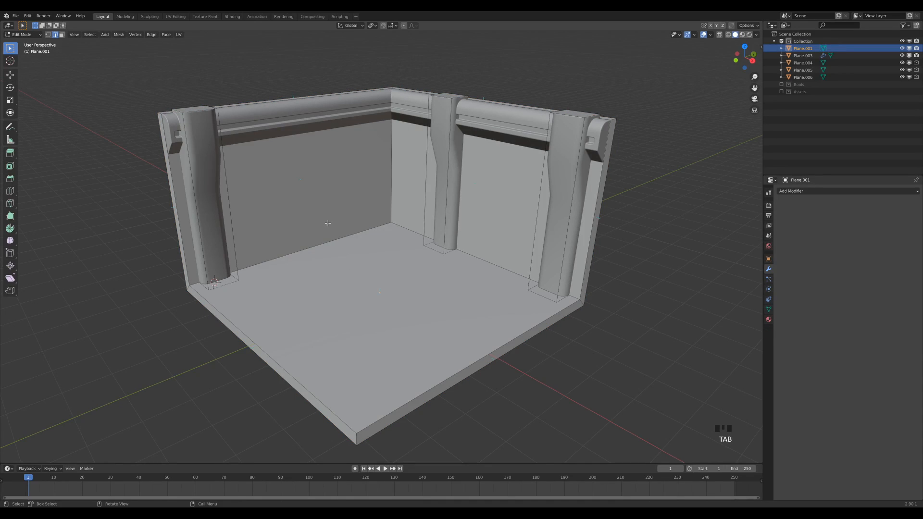
key("3")
left_click(317, 178)
left_click(305, 176)
left_click(465, 172, "shift")
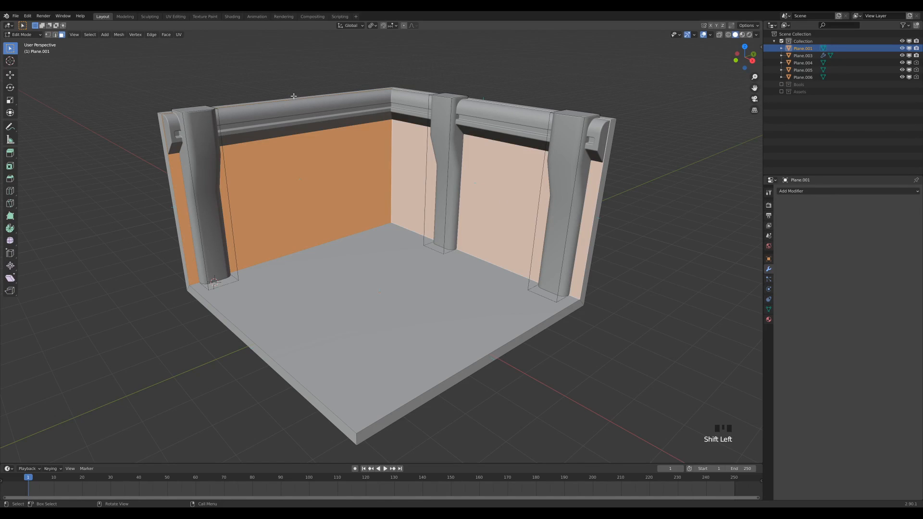
left_click(712, 36)
left_click(374, 26)
key("Tab")
key("Tab")
key("shift+d")
right_click(519, 169)
key("p")
left_click(492, 177)
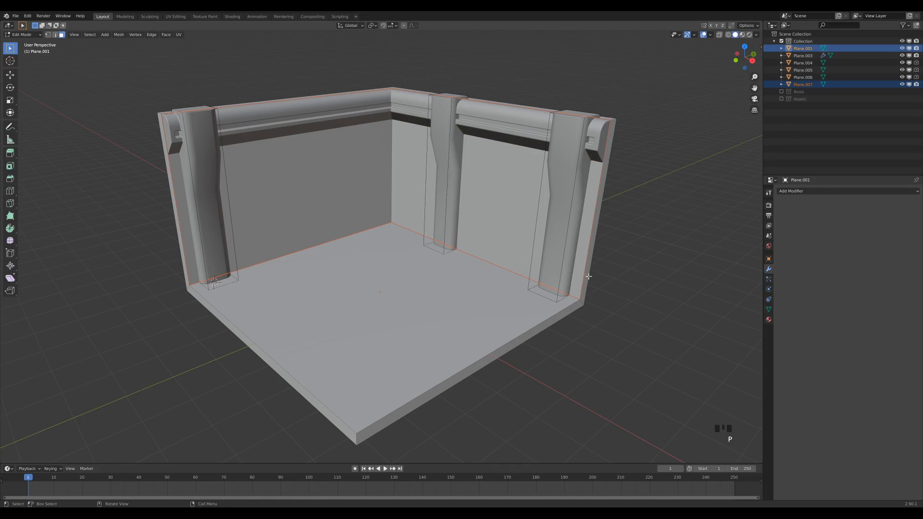
key("Tab")
Edge-slide the separated wall panels' top edges down by about 0.22 so they sit just below the trim
left_click(498, 220)
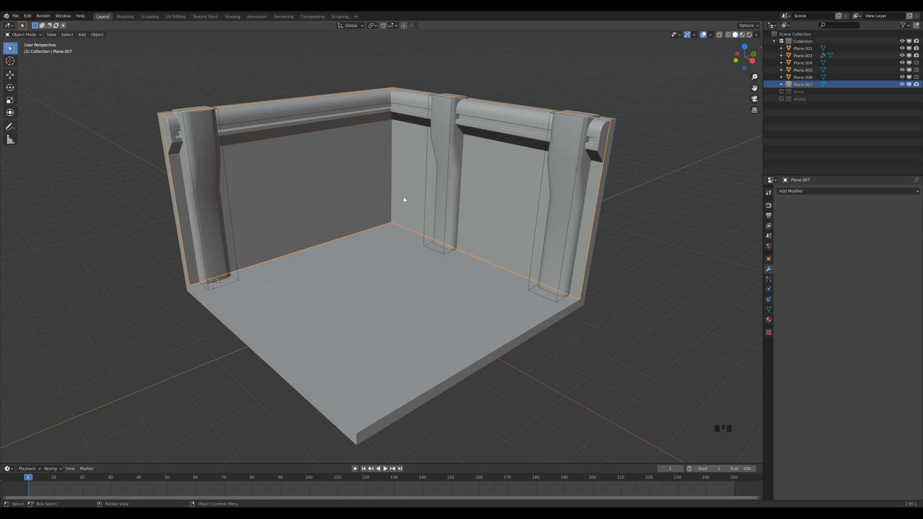
key("Tab")
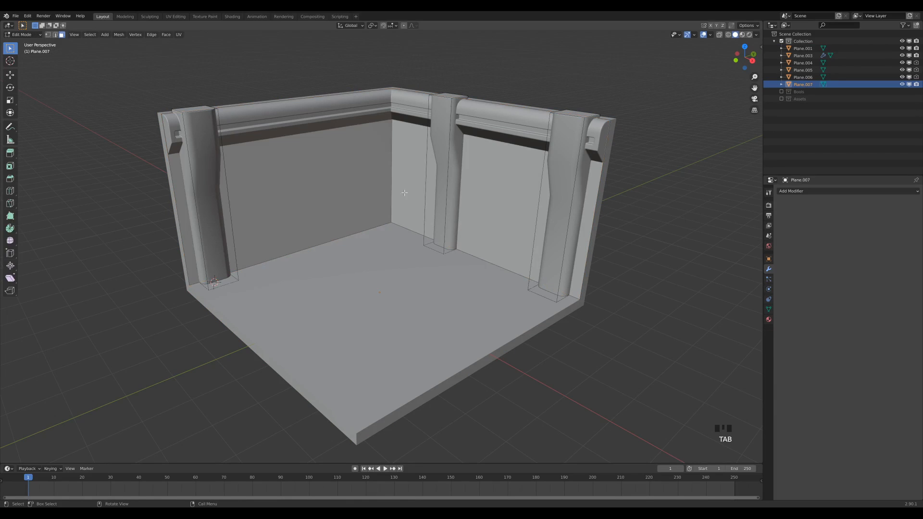
key("2")
left_click(311, 104)
left_click(415, 95, "shift")
middle_click_drag(300, 169, 357, 198)
scroll(378, 200, "up", 3)
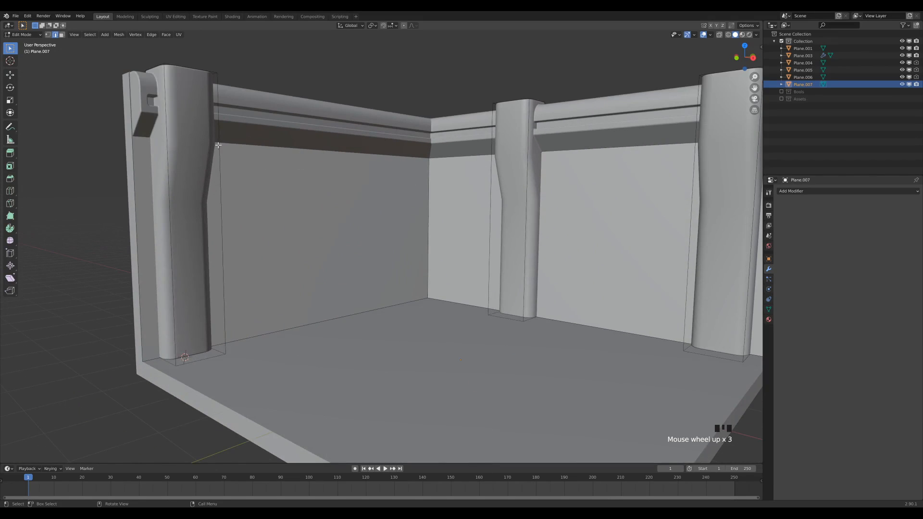
key("g")
key("g")
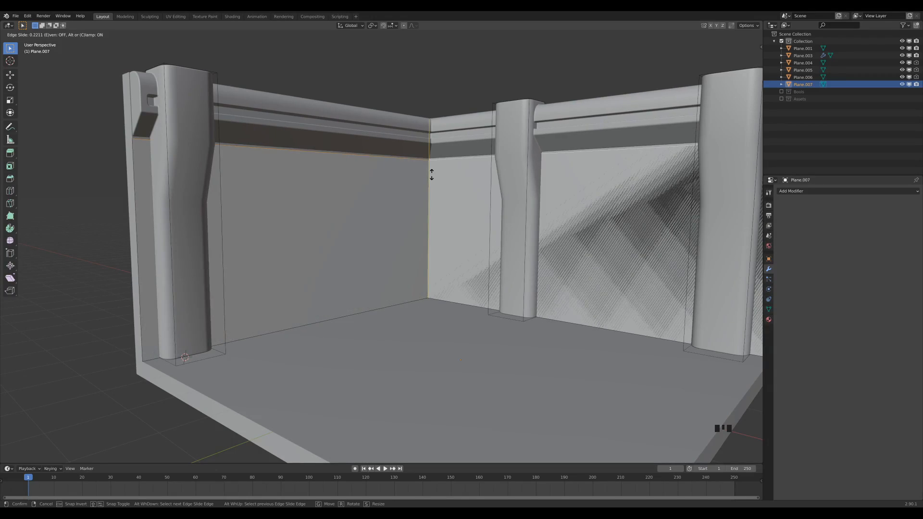
left_click(432, 175)
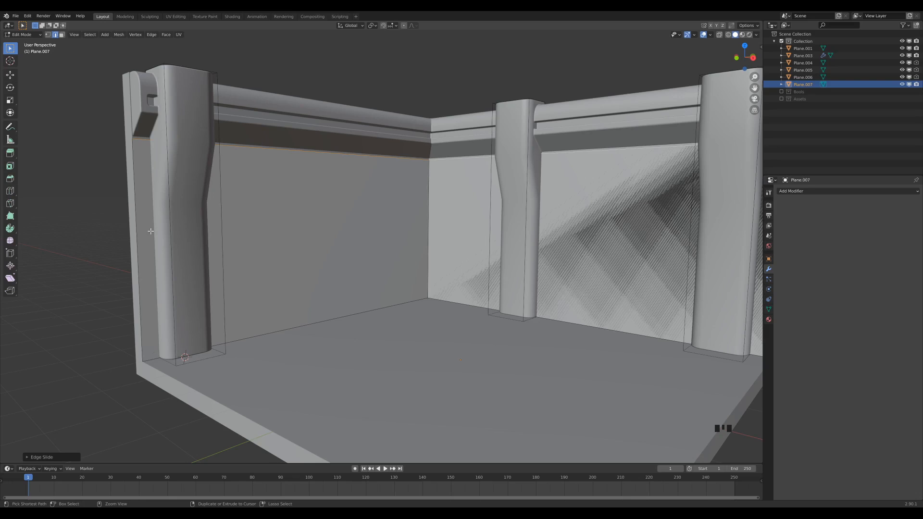
Add two horizontal loop cuts across both wall panels and bevel them about 0.023 m wide with one segment
key("ctrl+r")
scroll(141, 230, "up", 1)
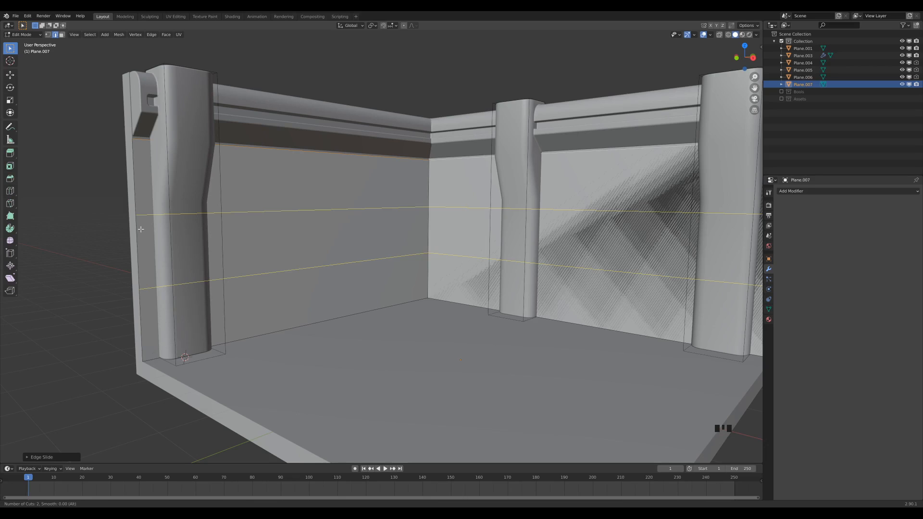
left_click(141, 230)
right_click(141, 229)
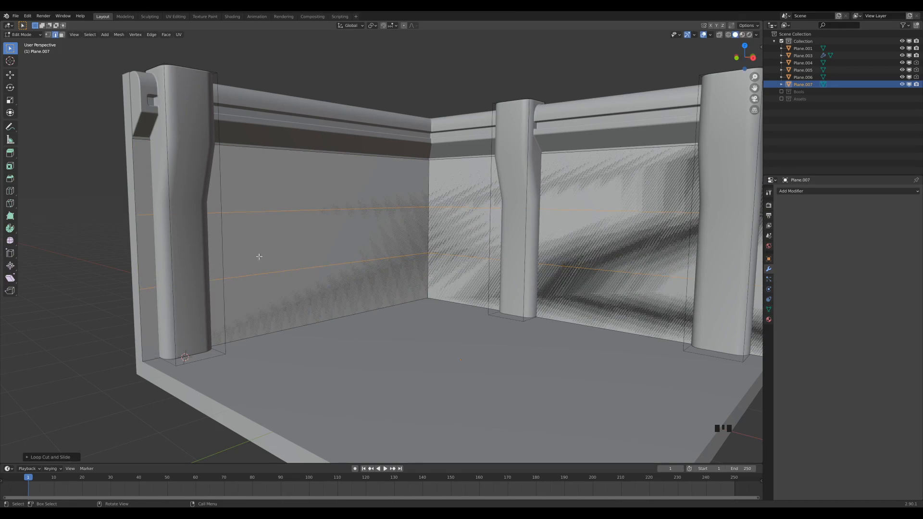
key("ctrl+b")
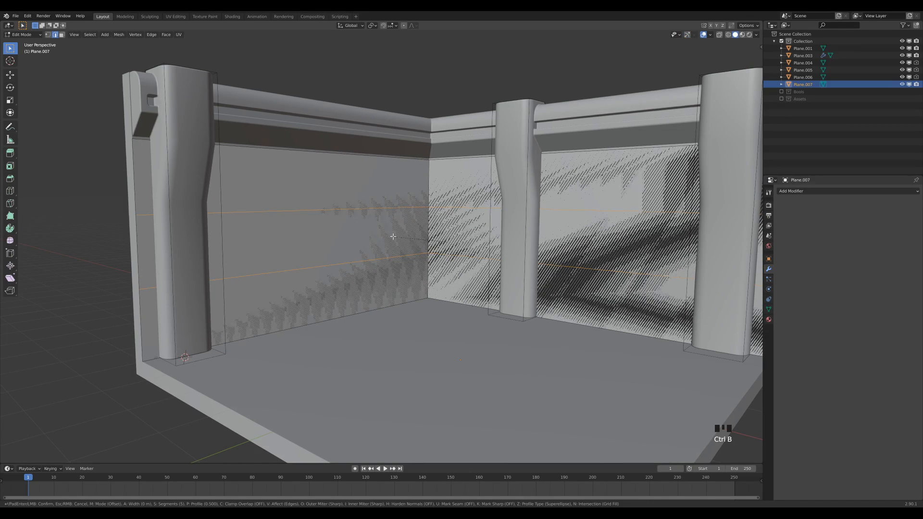
scroll(426, 318, "down", 4)
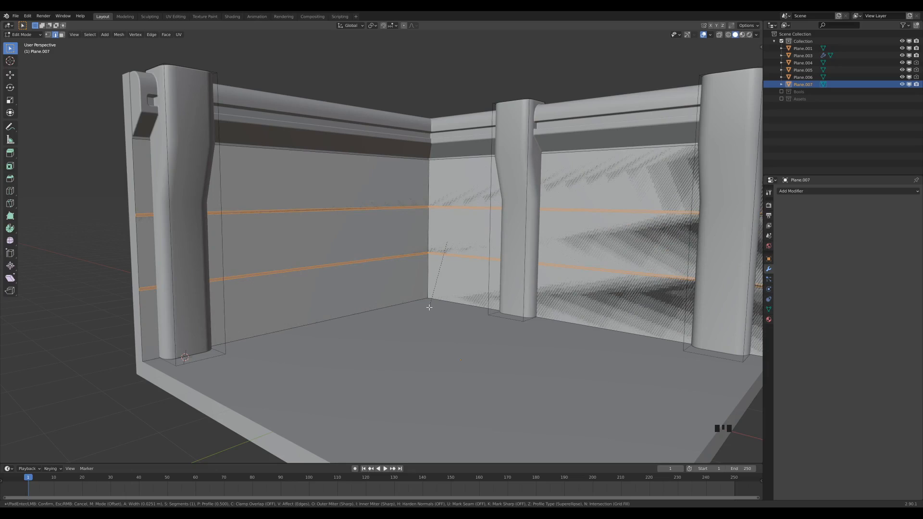
left_click(430, 307)
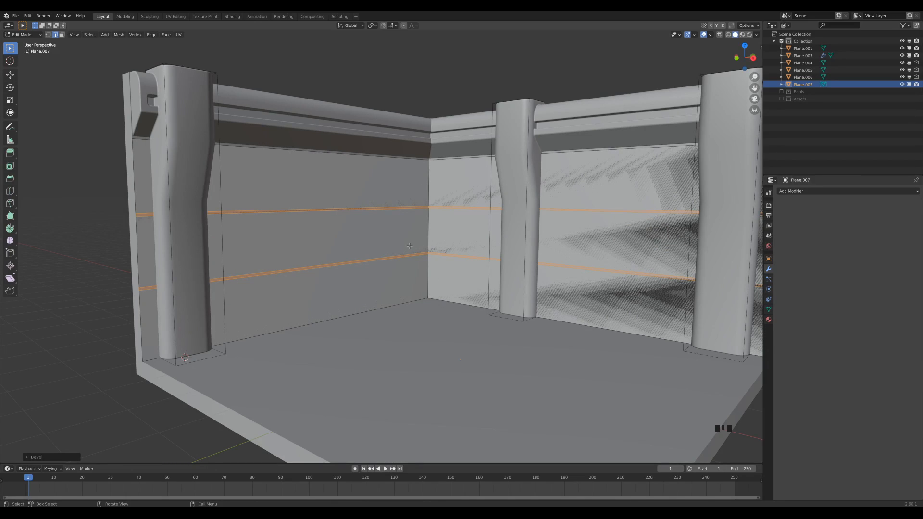
Delete the narrow strip faces between the wall panels and select all the remaining panel faces
key("x")
left_click(399, 261)
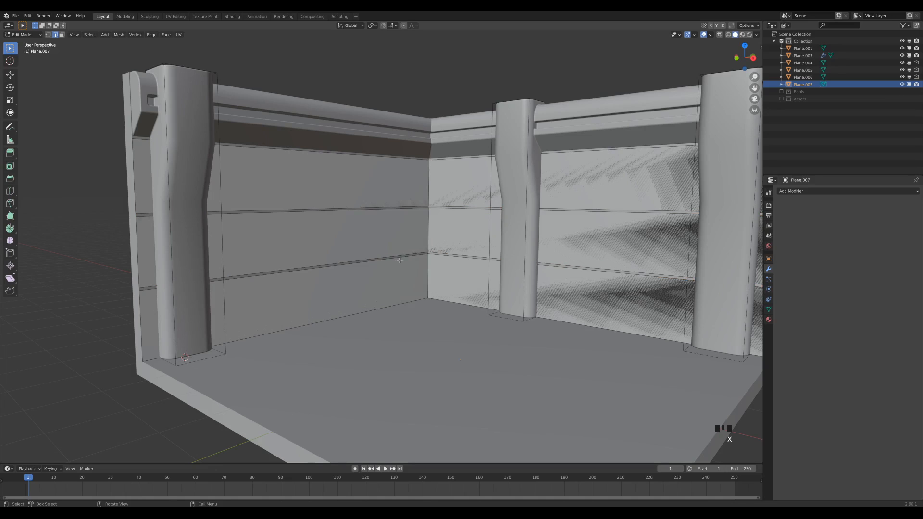
middle_click_drag(412, 224, 369, 218)
key("a")
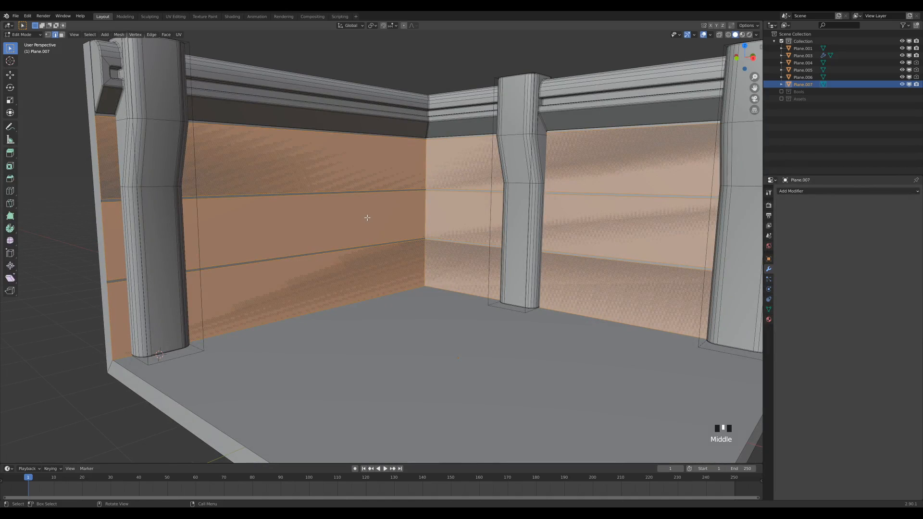
Try to extrude the wall panels along their normals by about 0.16 m without even thickness
key("alt+e")
left_click(367, 217)
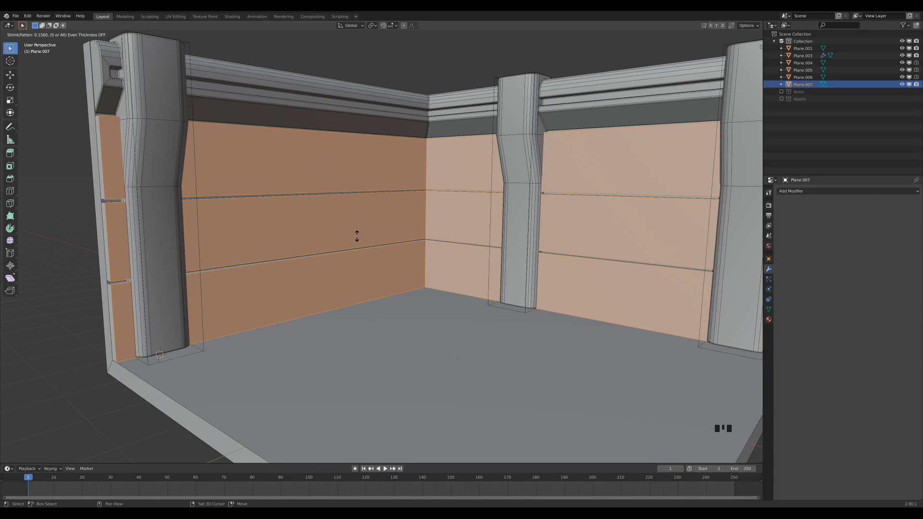
left_click(356, 236)
middle_click_drag(356, 236, 100, 133)
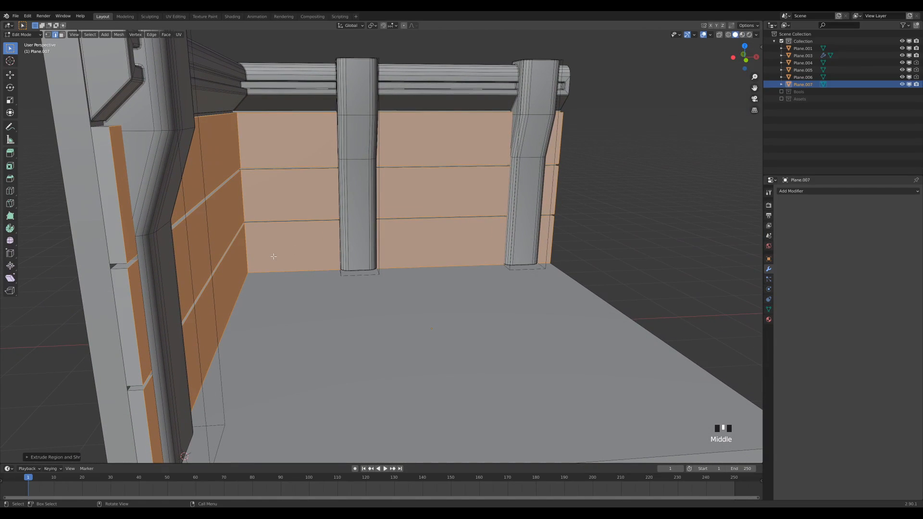
key("ctrl+z")
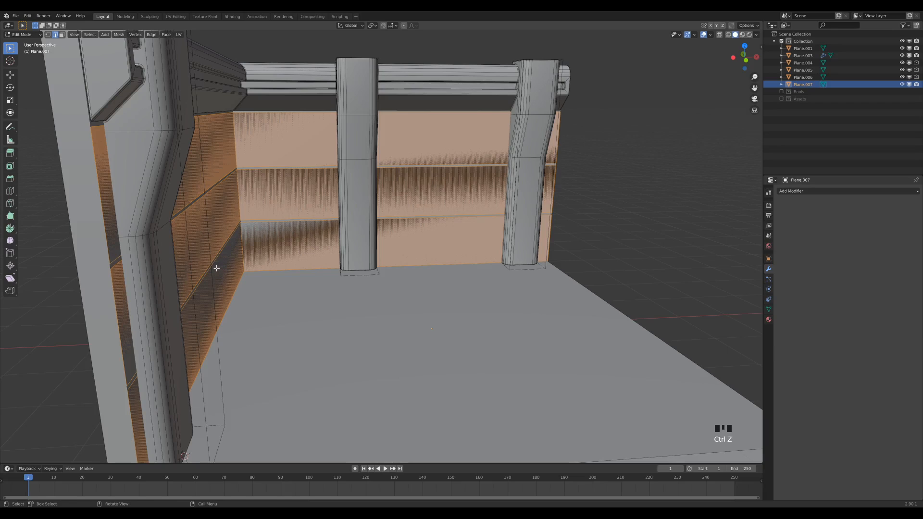
Extrude all the wall panels along their normals into the room with even thickness turned on
key("alt+e")
left_click(216, 268)
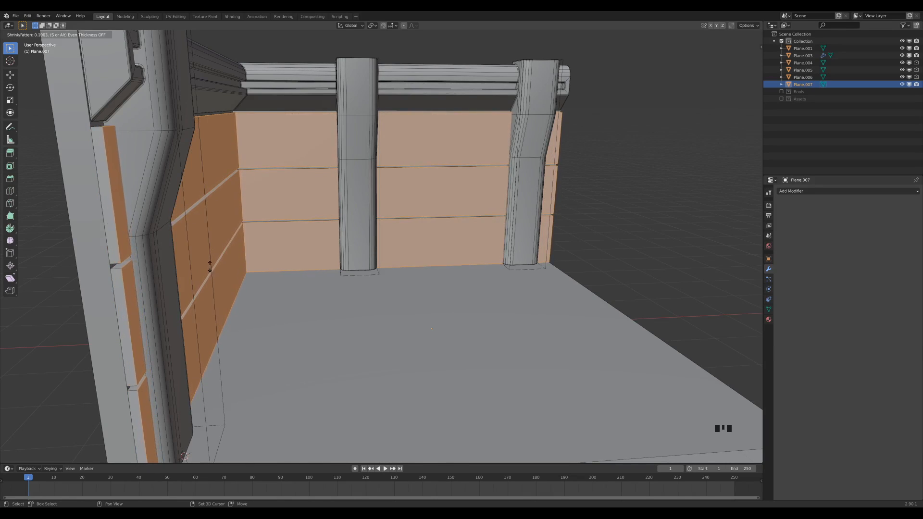
left_click(208, 264)
key("alt")
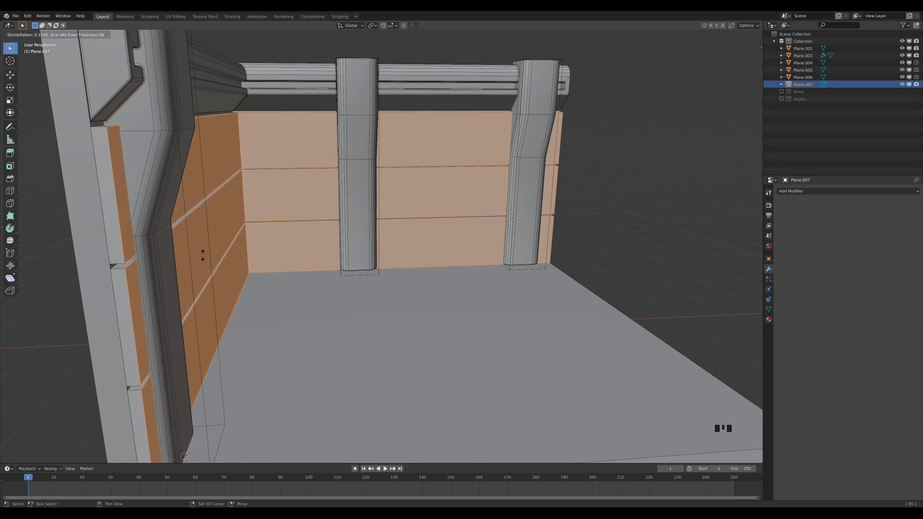
left_click(208, 267)
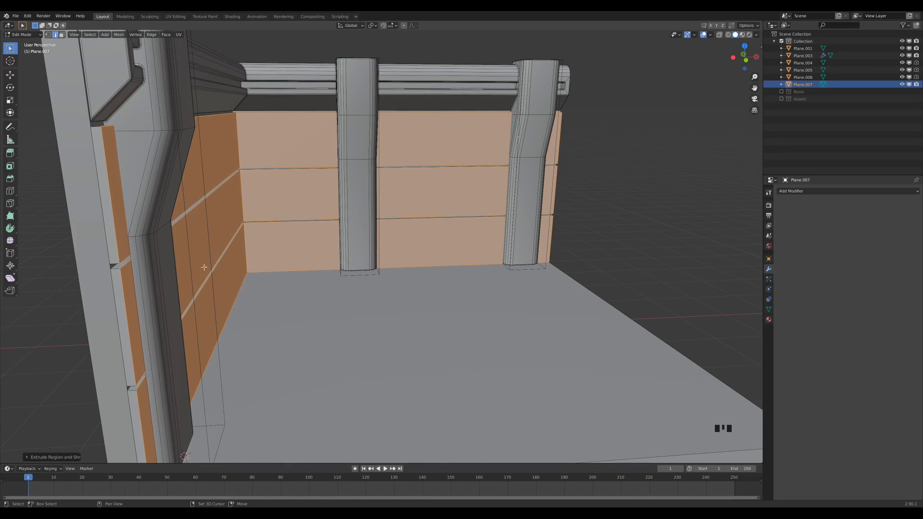
key("Tab")
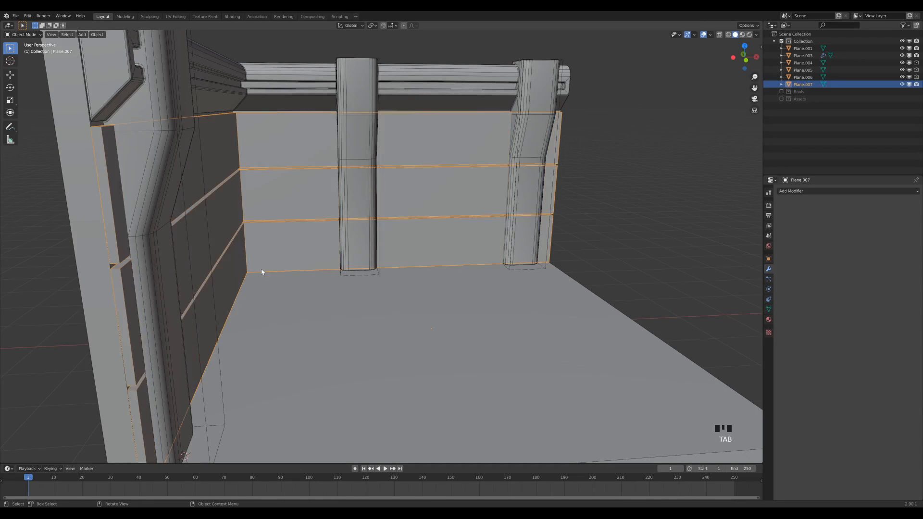
Select the pillar at the open end of the wall and open its linked mesh for editing
scroll(246, 265, "down", 2)
scroll(244, 280, "up", 1)
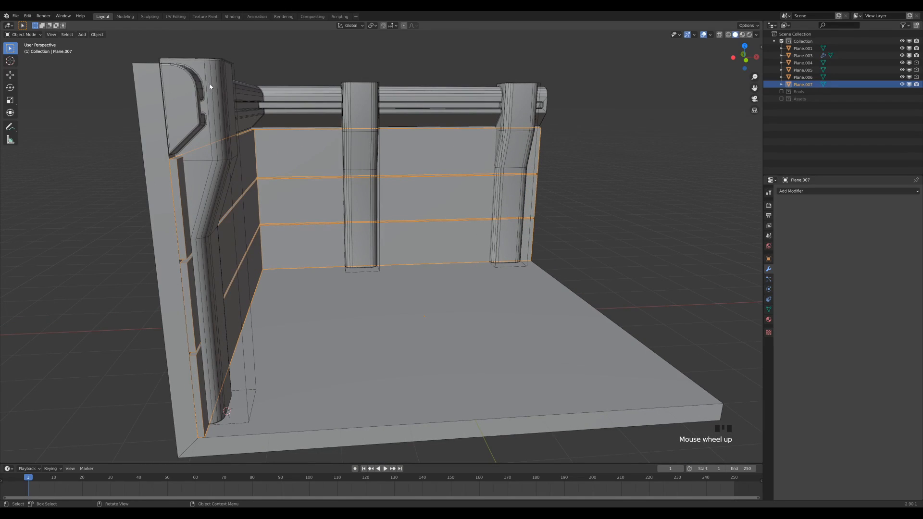
middle_click_drag(205, 79, 359, 182)
middle_click_drag(208, 148, 158, 170)
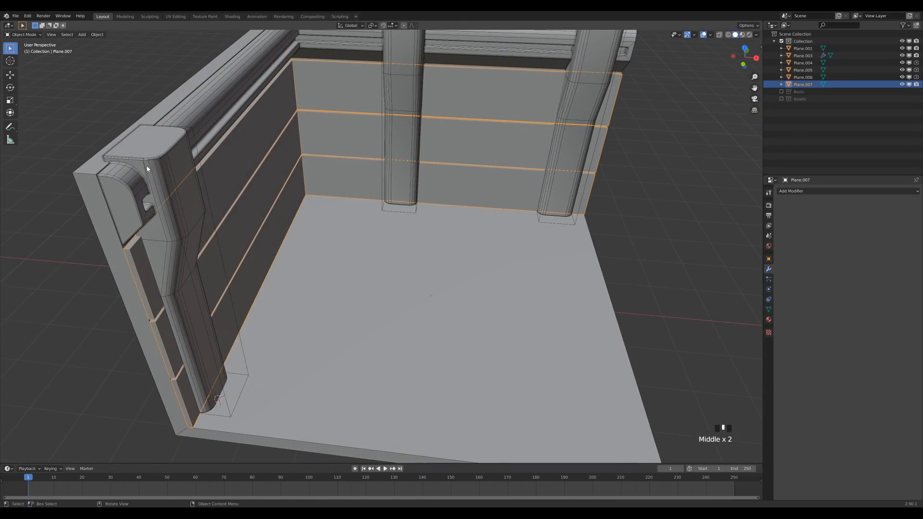
left_click(158, 170)
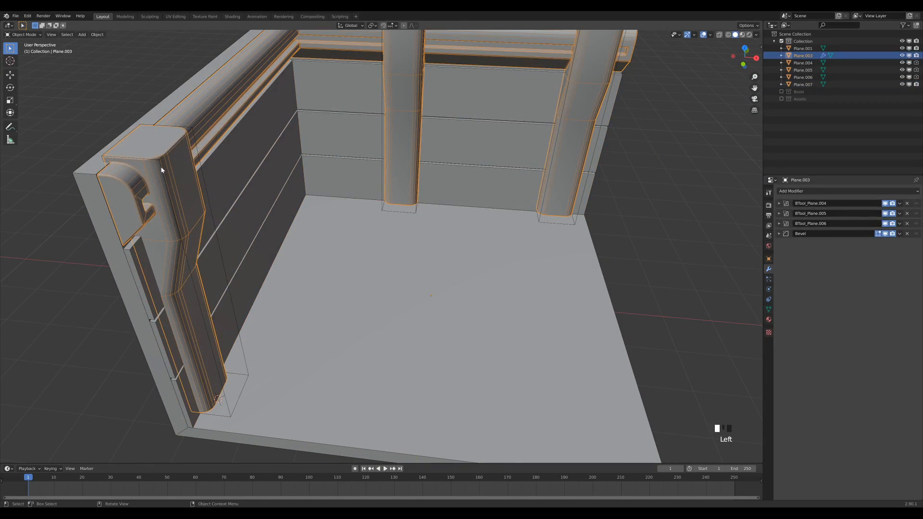
left_click(160, 167)
key("Tab")
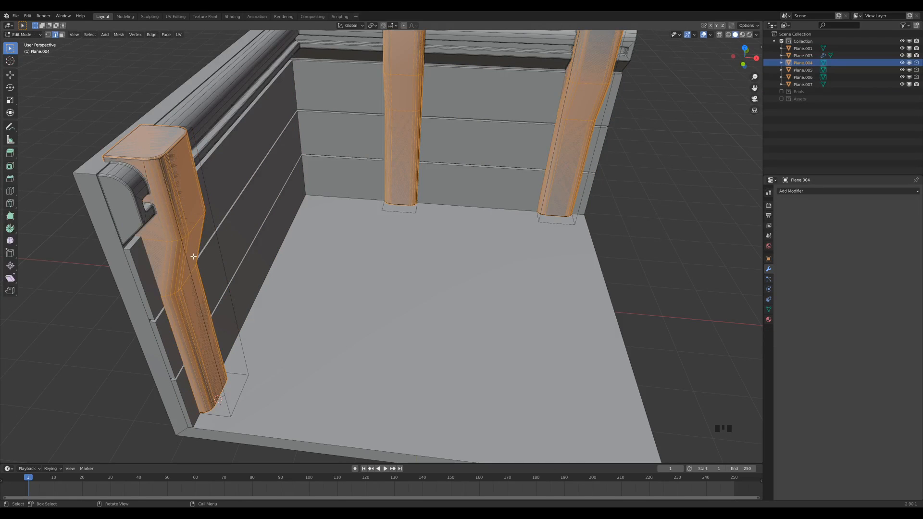
Select the pillar's room-facing faces from the right side view and move them about 0.12 m along the global X axis
key("alt+a")
key("KP_3")
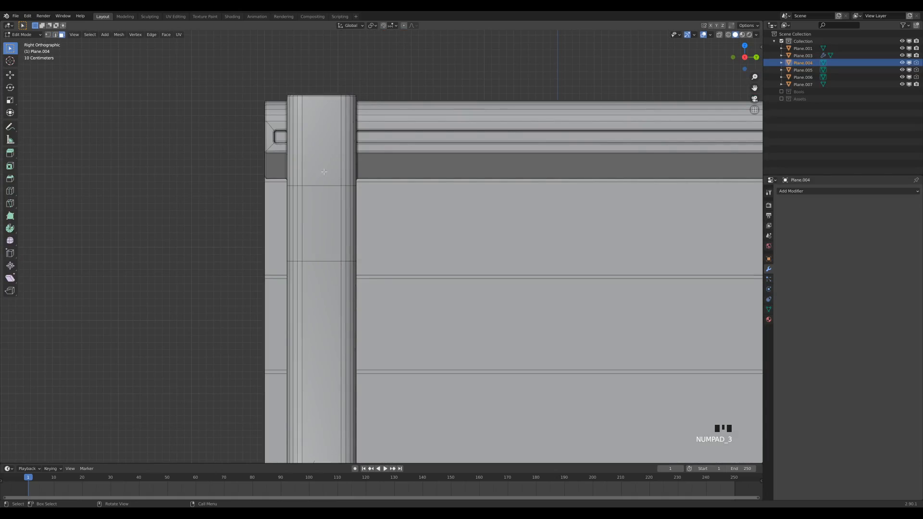
scroll(384, 225, "down", 3)
middle_click_drag(372, 221, 384, 225, "shift")
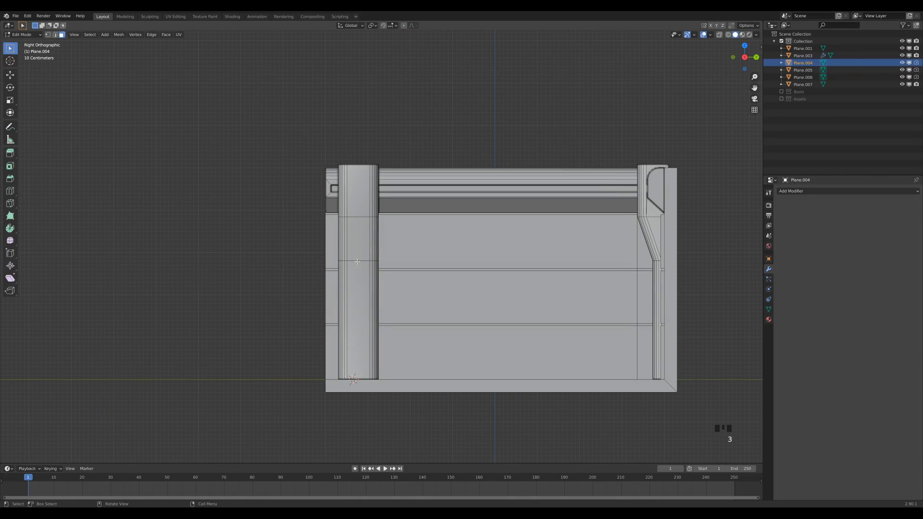
scroll(384, 226, "up", 3)
middle_click_drag(316, 116, 315, 68, "shift")
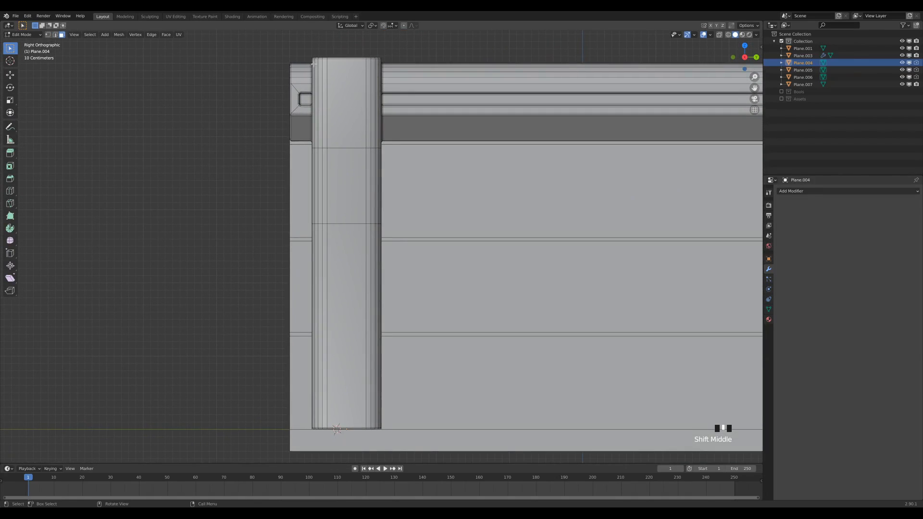
left_click_drag(315, 60, 383, 430)
middle_click_drag(383, 430, 500, 293)
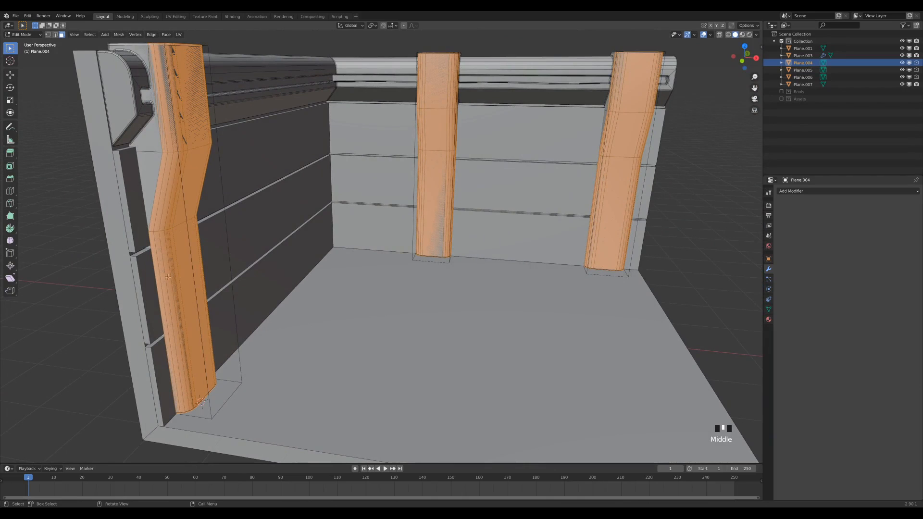
middle_click_drag(339, 344, 394, 272, "shift")
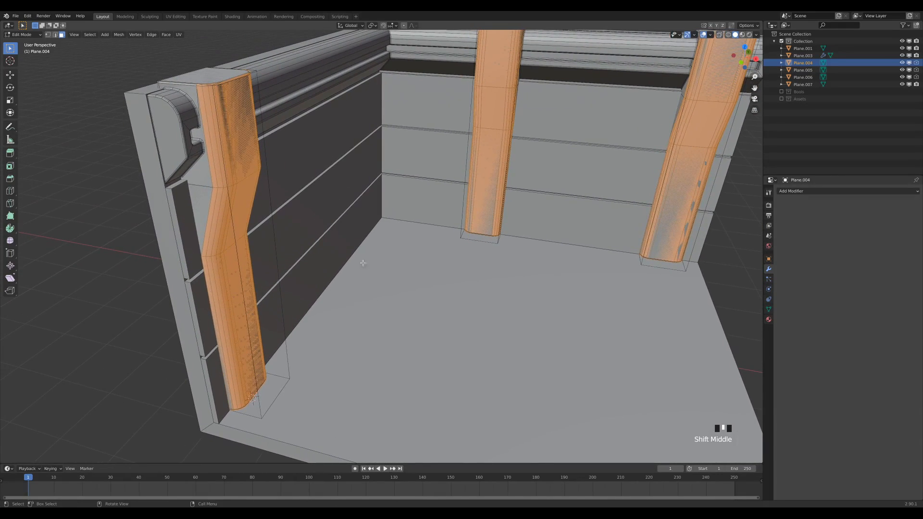
key("g")
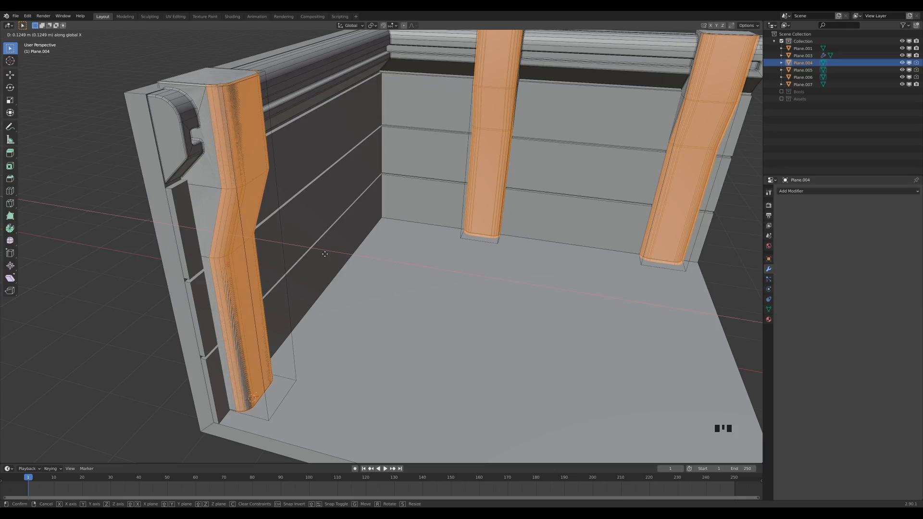
left_click(325, 254)
scroll(242, 240, "down", 3)
middle_click_drag(554, 267, 621, 252)
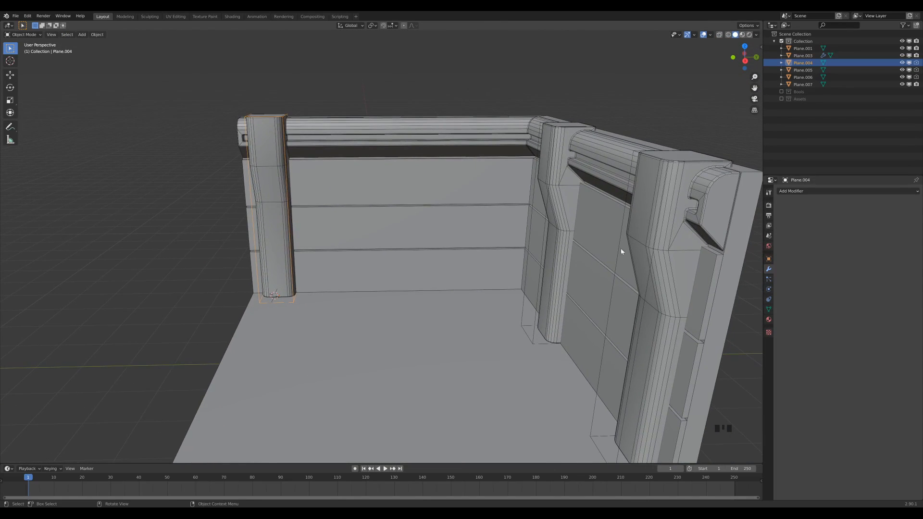
left_click(645, 284)
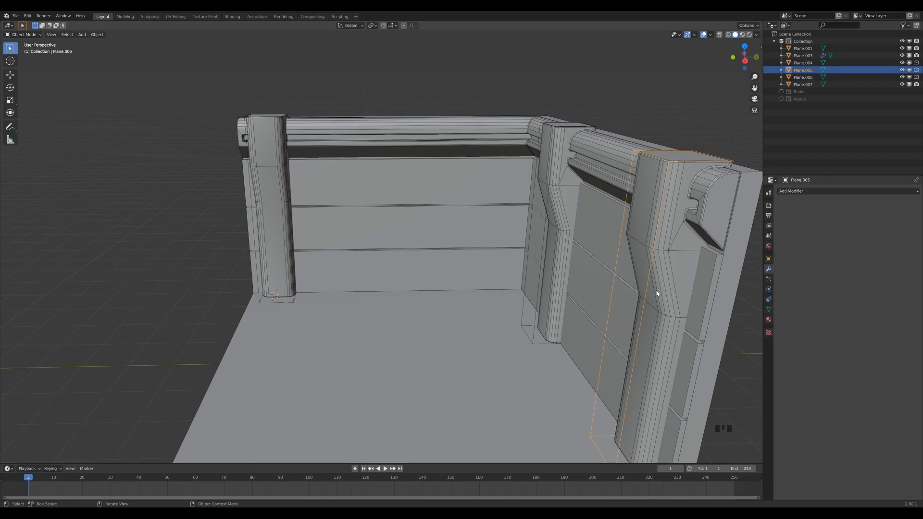
middle_click_drag(302, 220, 161, 274)
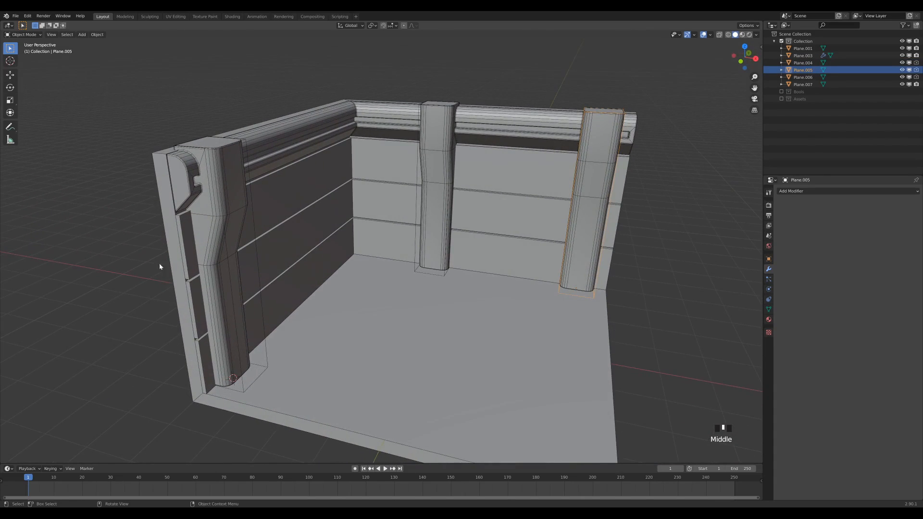
Shade the wall panels smooth and turn on Auto Smooth with an angle of 180°
left_click(282, 204)
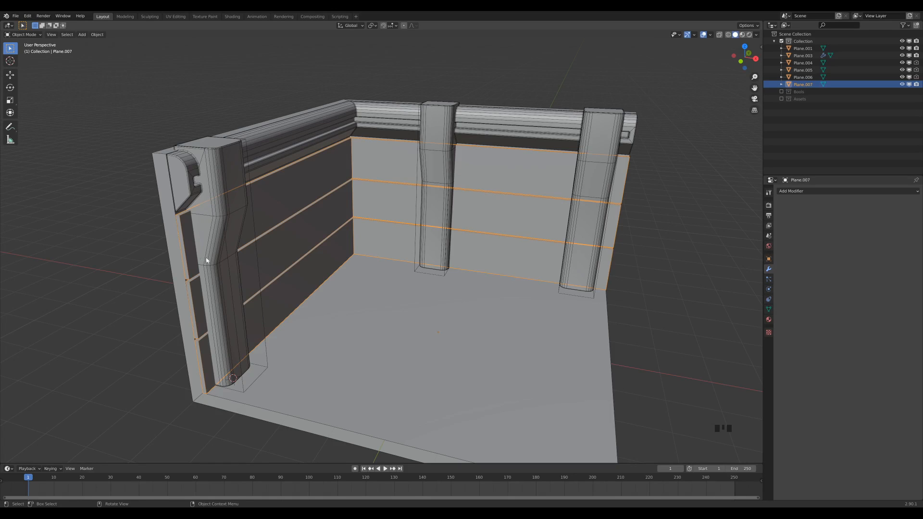
mouse_move(339, 173)
middle_mouse_down()
mouse_move(350, 150)
mouse_move(334, 154)
mouse_move(334, 190)
middle_mouse_up()
right_click(321, 182)
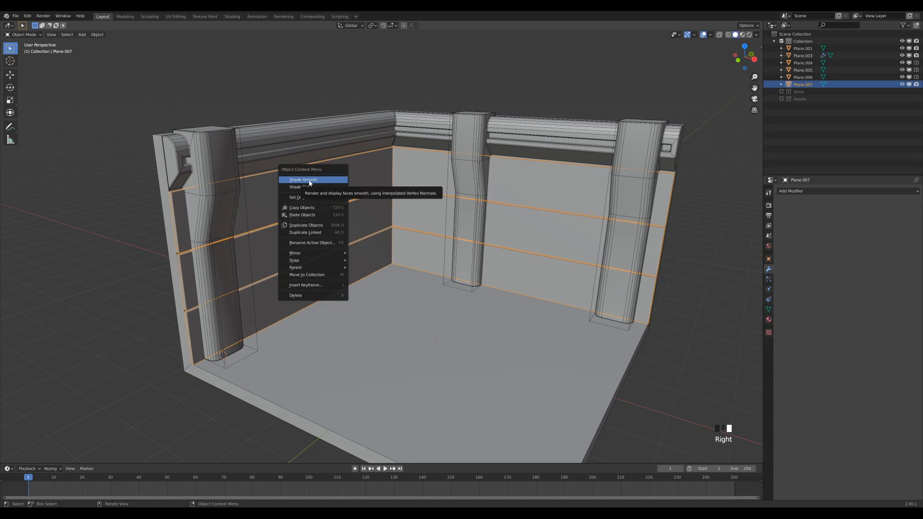
left_click(310, 181)
left_click(769, 310)
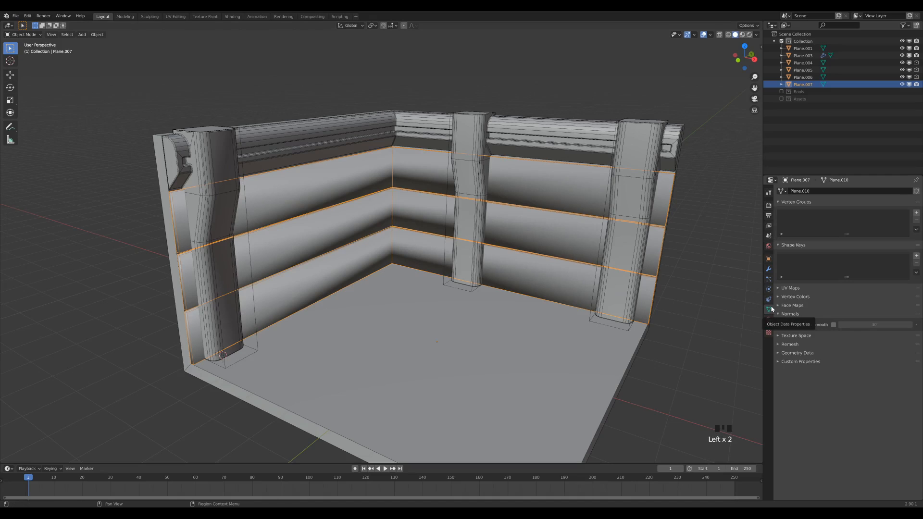
left_click(834, 325)
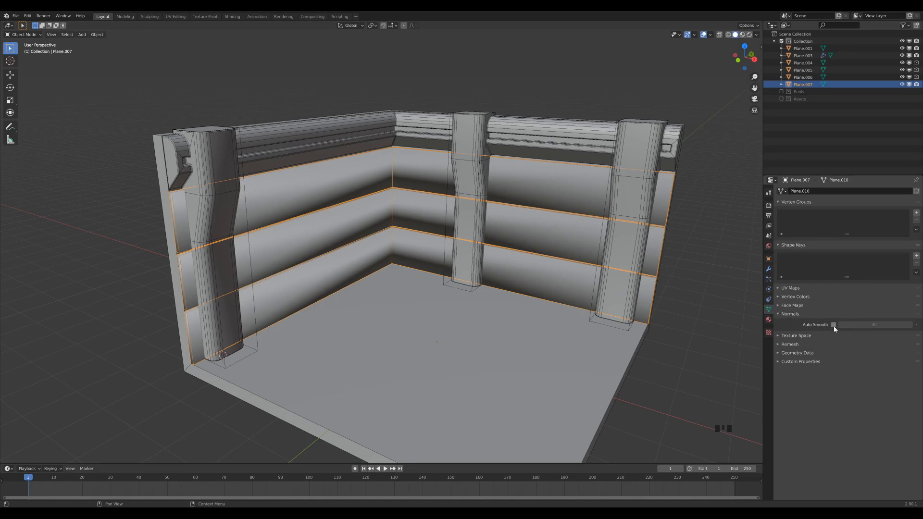
left_click_drag(859, 325, 904, 325)
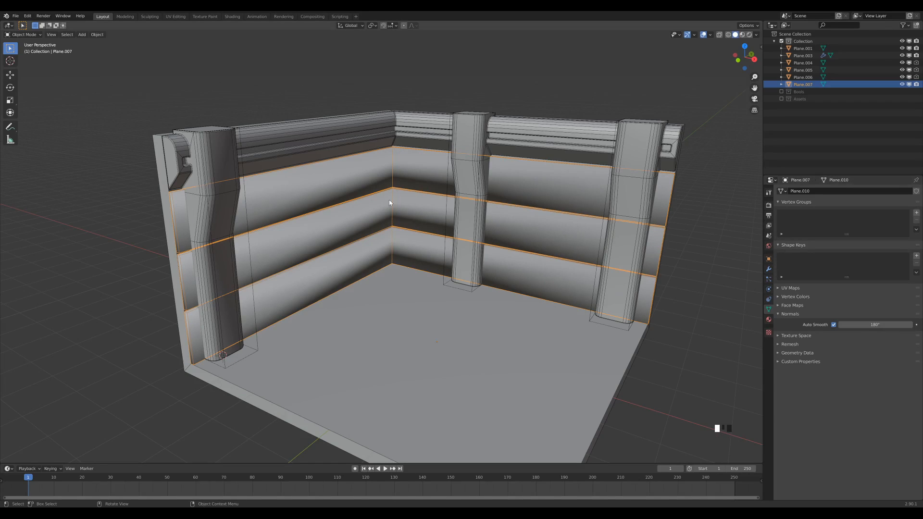
Link the top trim's modifiers to the wall panels
left_click(309, 135, "shift")
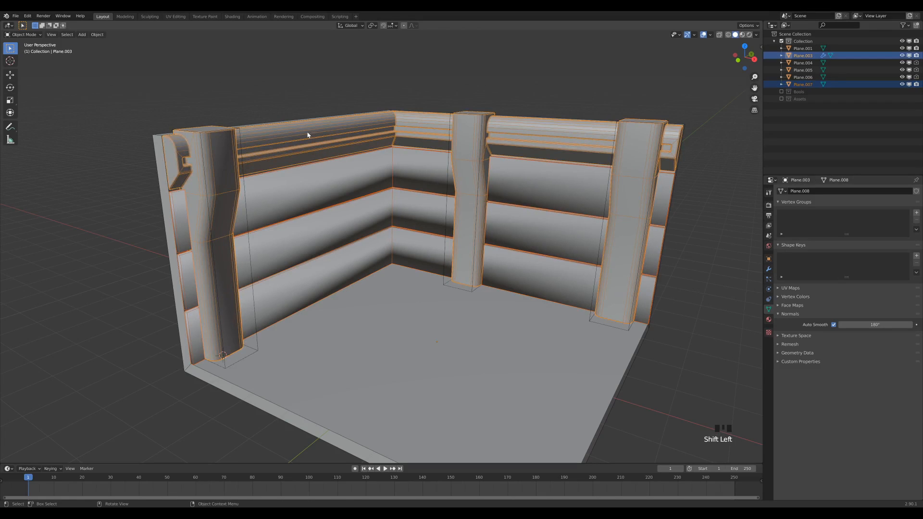
key("ctrl+l")
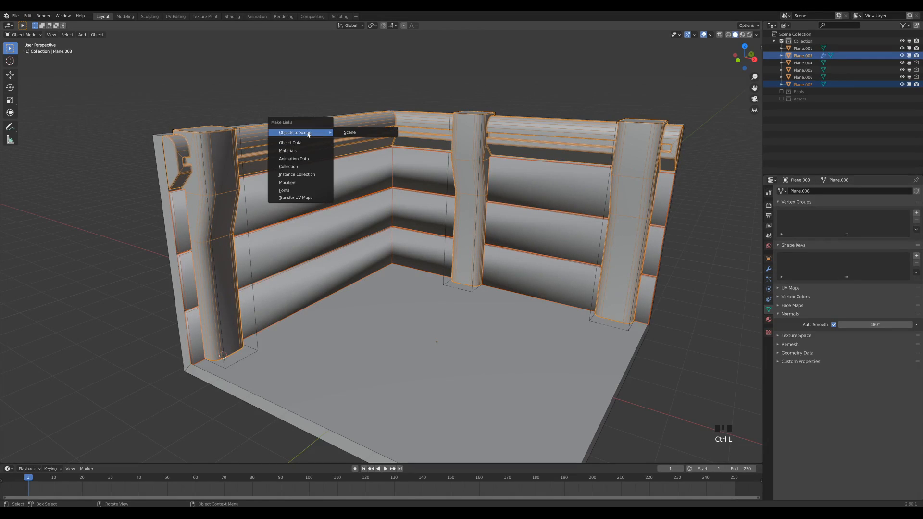
left_click(299, 183)
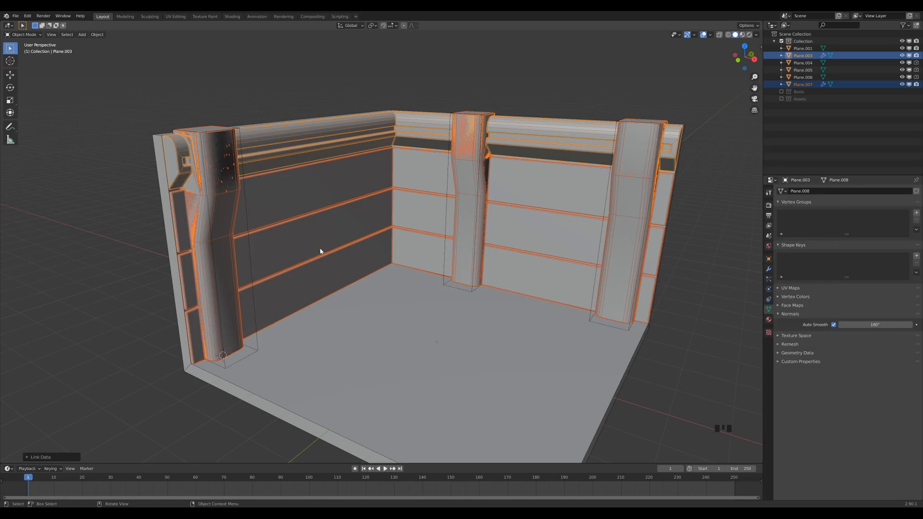
Set the wall panels' three boolean modifiers, targeting Plane.004, Plane.005 and Plane.006, to Difference
left_click(301, 201)
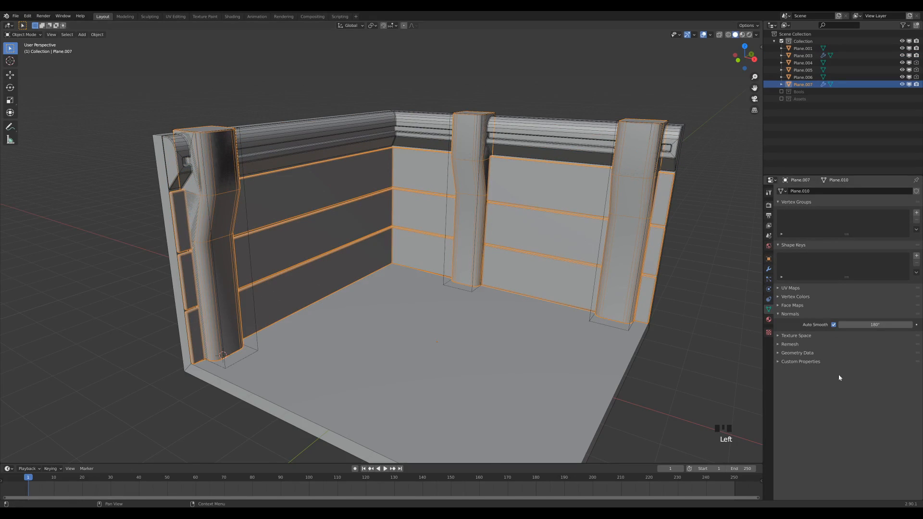
left_click(769, 269)
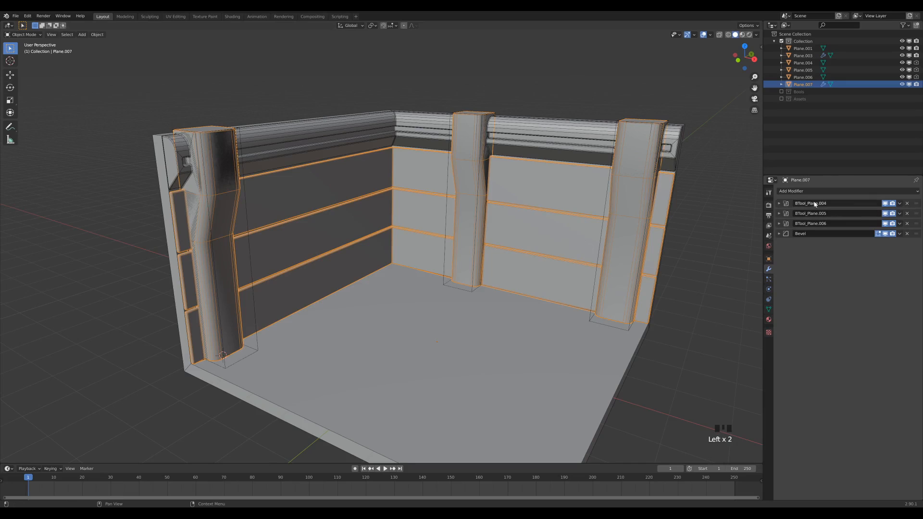
left_click(779, 203)
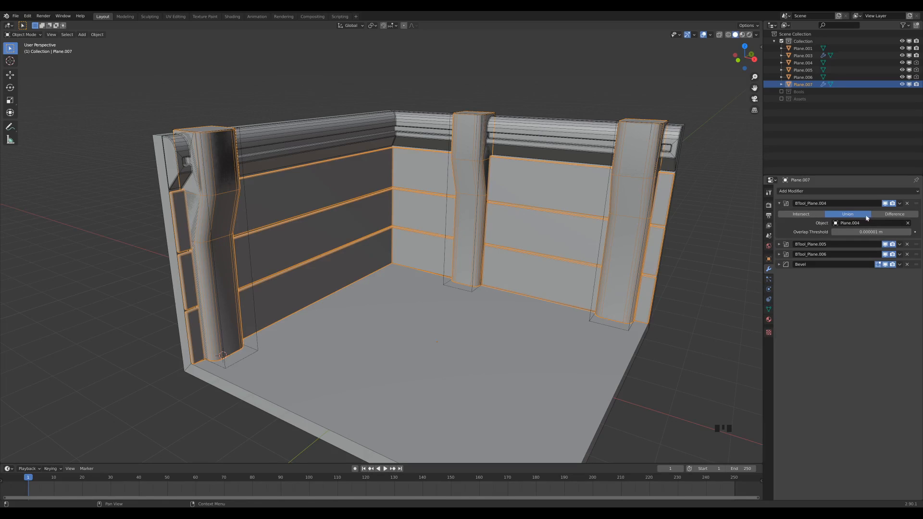
left_click(887, 216)
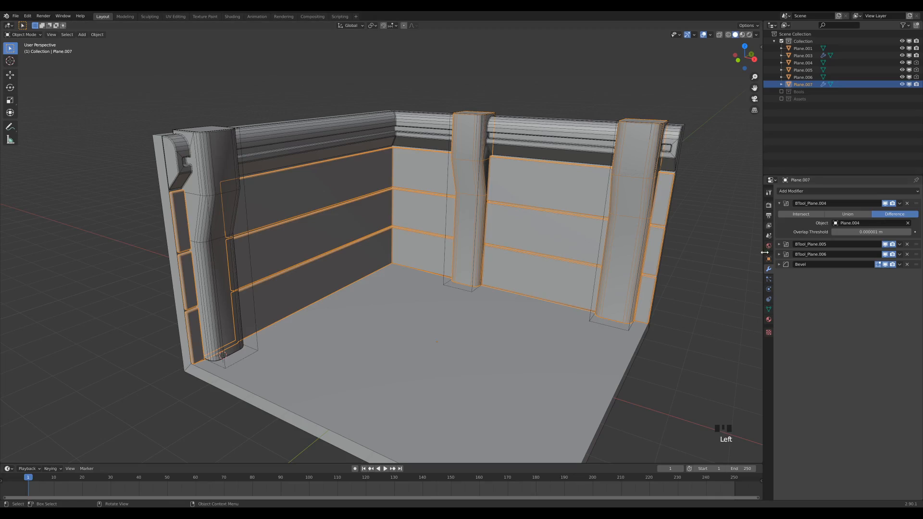
left_click(779, 244)
left_click(894, 255)
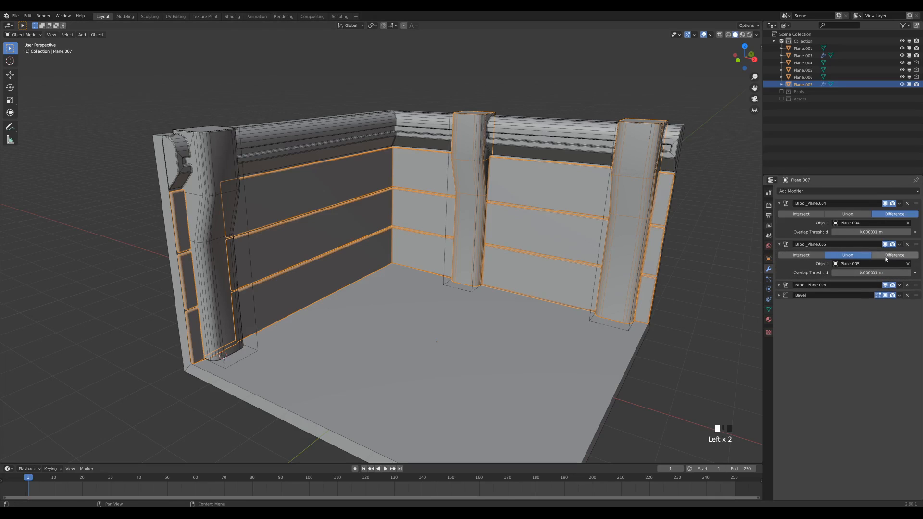
left_click(779, 285)
left_click(889, 295)
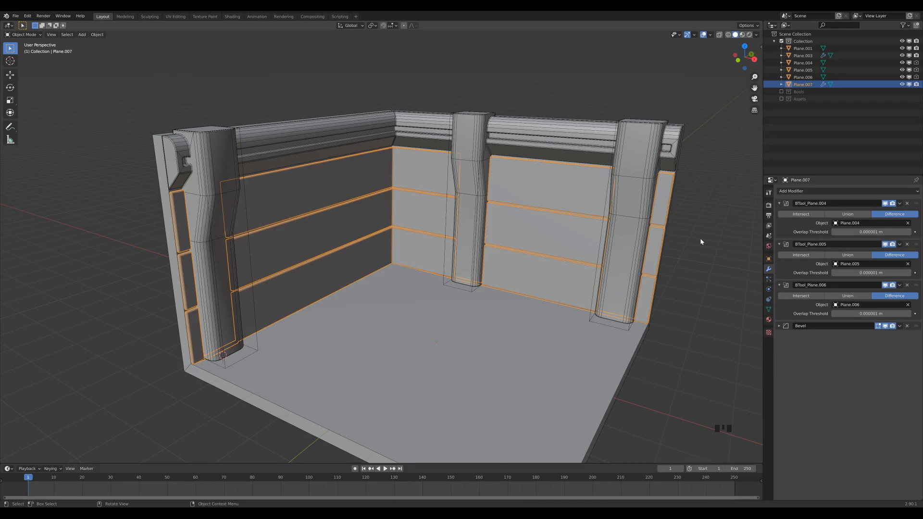
Deselect the wall panels, hide the wireframe overlay and save the file
middle_click_drag(717, 194, 561, 255, "shift")
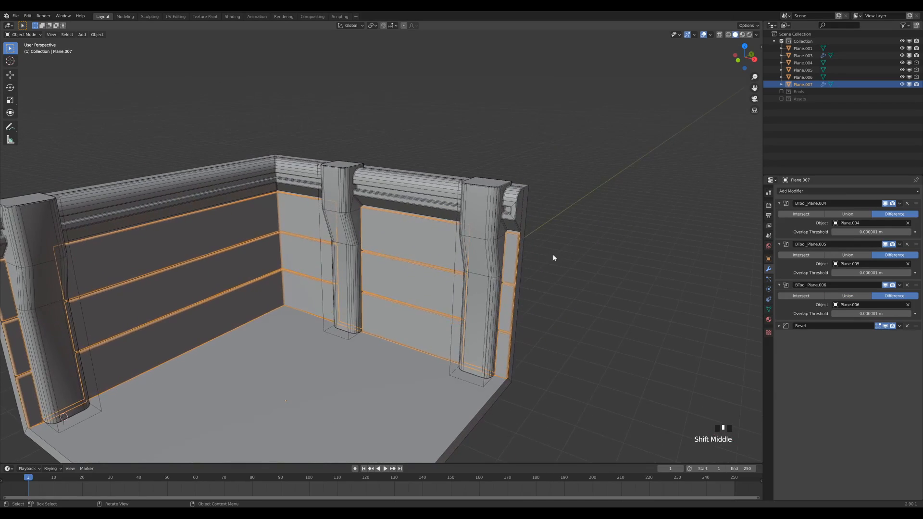
scroll(585, 257, "up", 4)
mouse_move(636, 220)
middle_mouse_down()
mouse_move(606, 231)
mouse_move(631, 234)
middle_mouse_up()
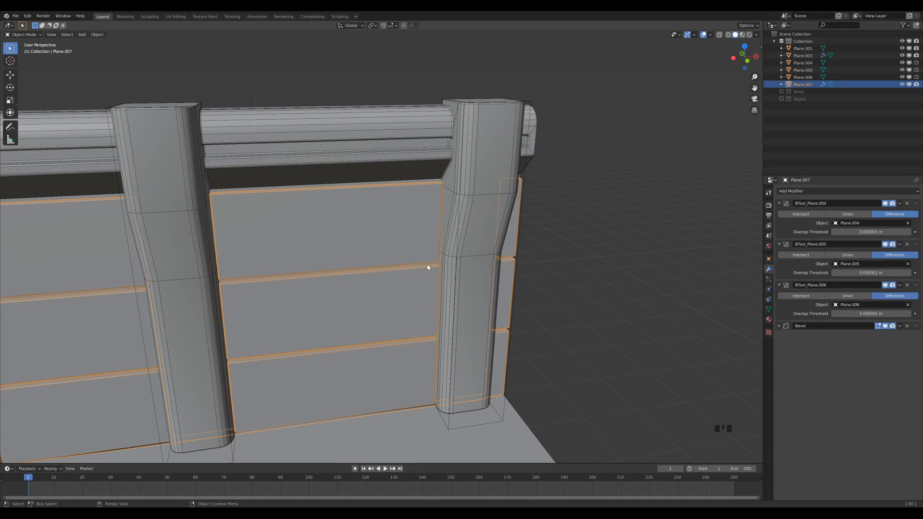
middle_click_drag(652, 276, 606, 275)
scroll(598, 275, "down", 4)
middle_click_drag(361, 293, 489, 246, "shift")
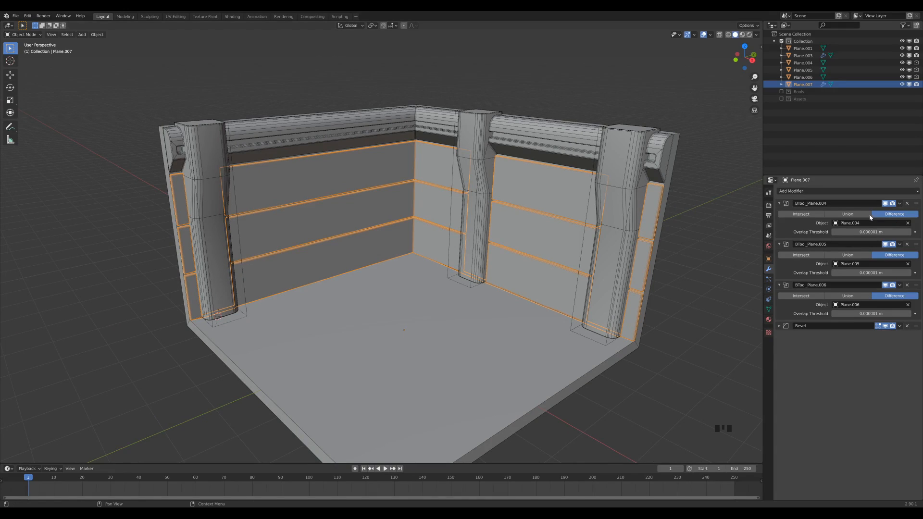
left_click(477, 59)
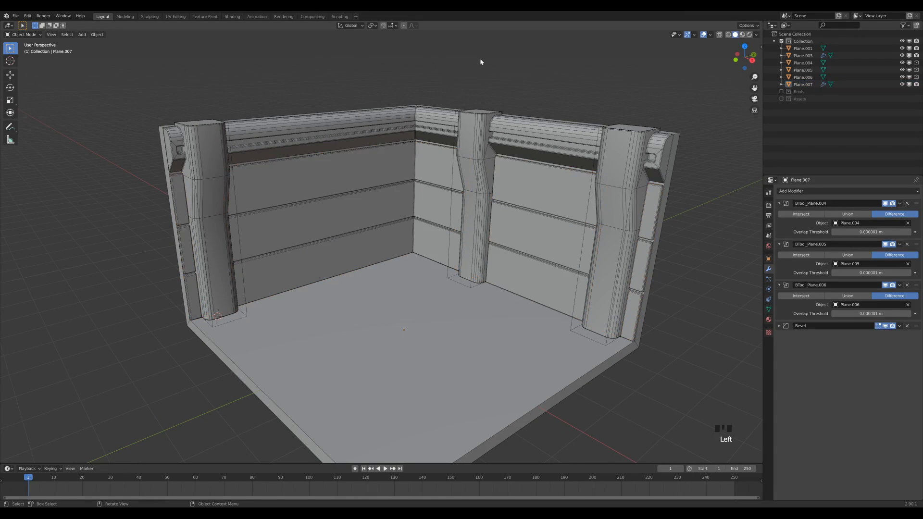
key("less")
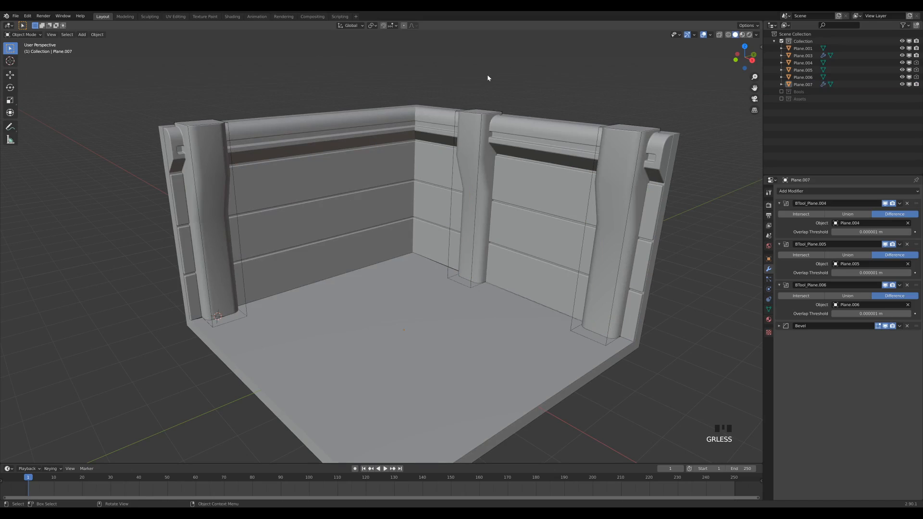
key("ctrl+s")
scroll(500, 246, "down", 2)
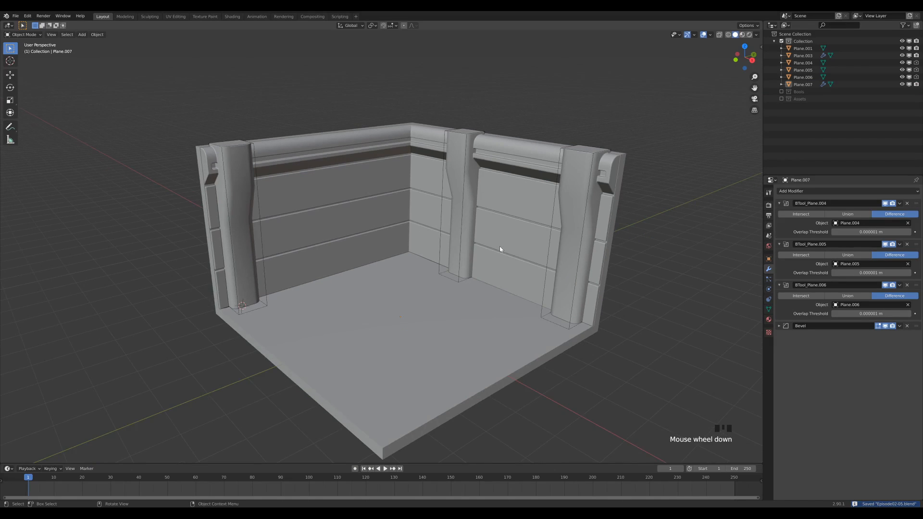